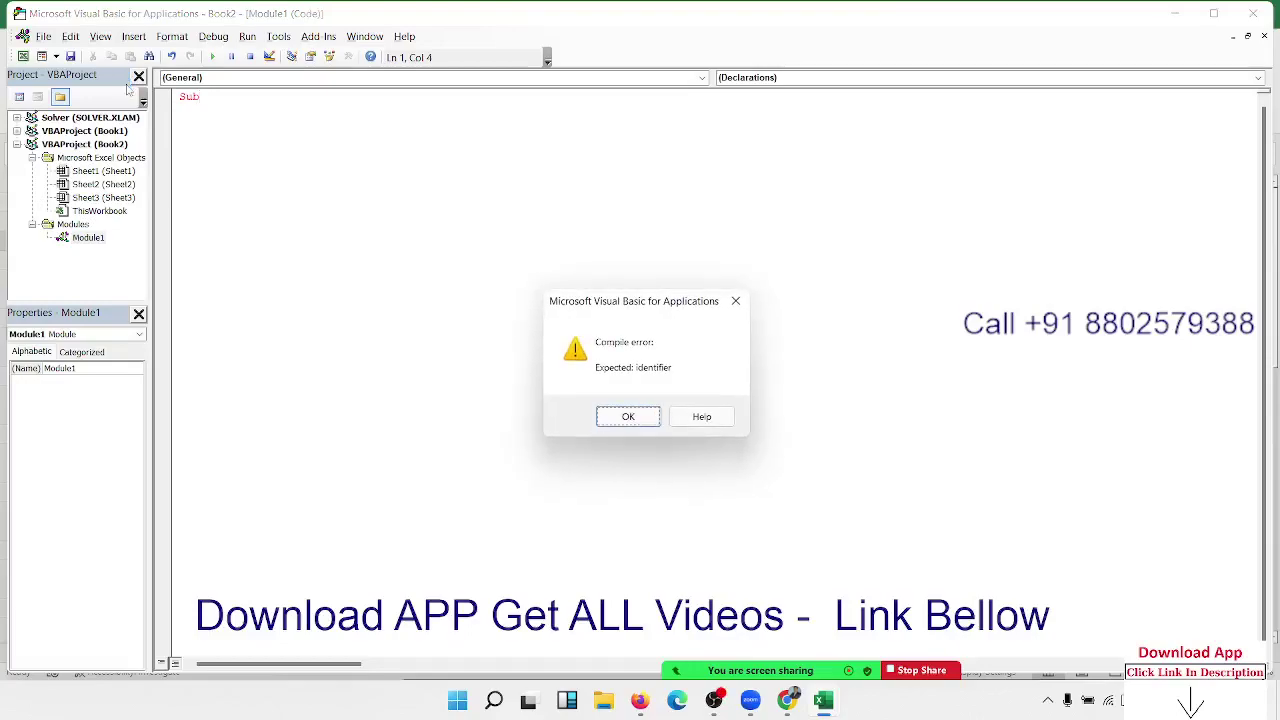
Dismiss the compile error and create an empty procedure Sub m_1
click(630, 418)
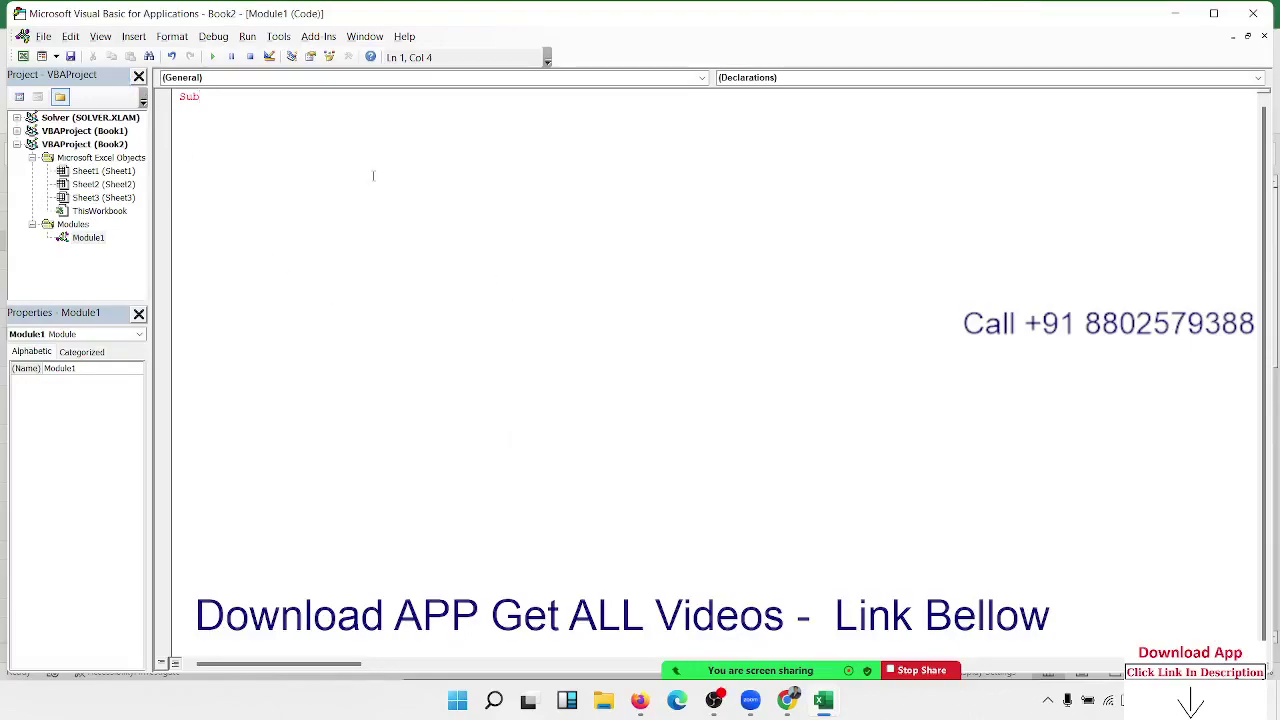
text(m_)
text(1)
key(Return)
key(Return)
key(Return)
key(Up)
key(Up)
key(Up)
Declare p As Long inside m_1
text(dim )
text(m)
key(BackSpace)
text(p as l)
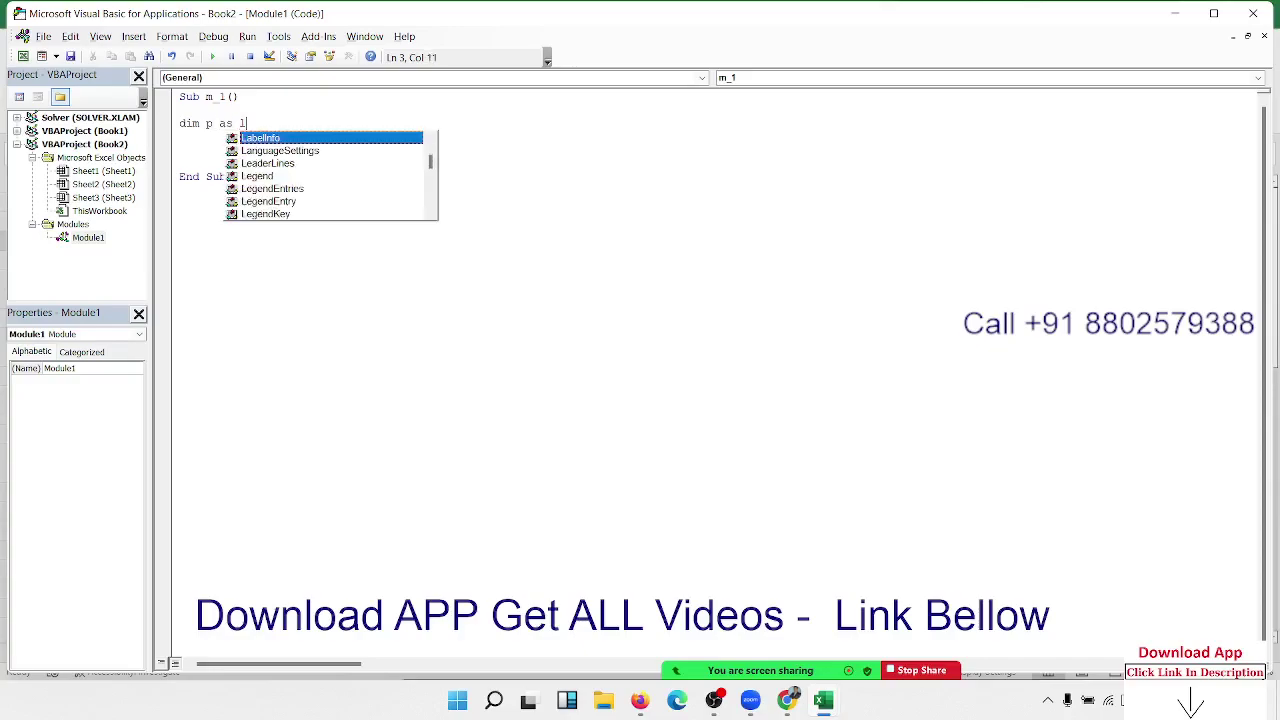
text(ing)
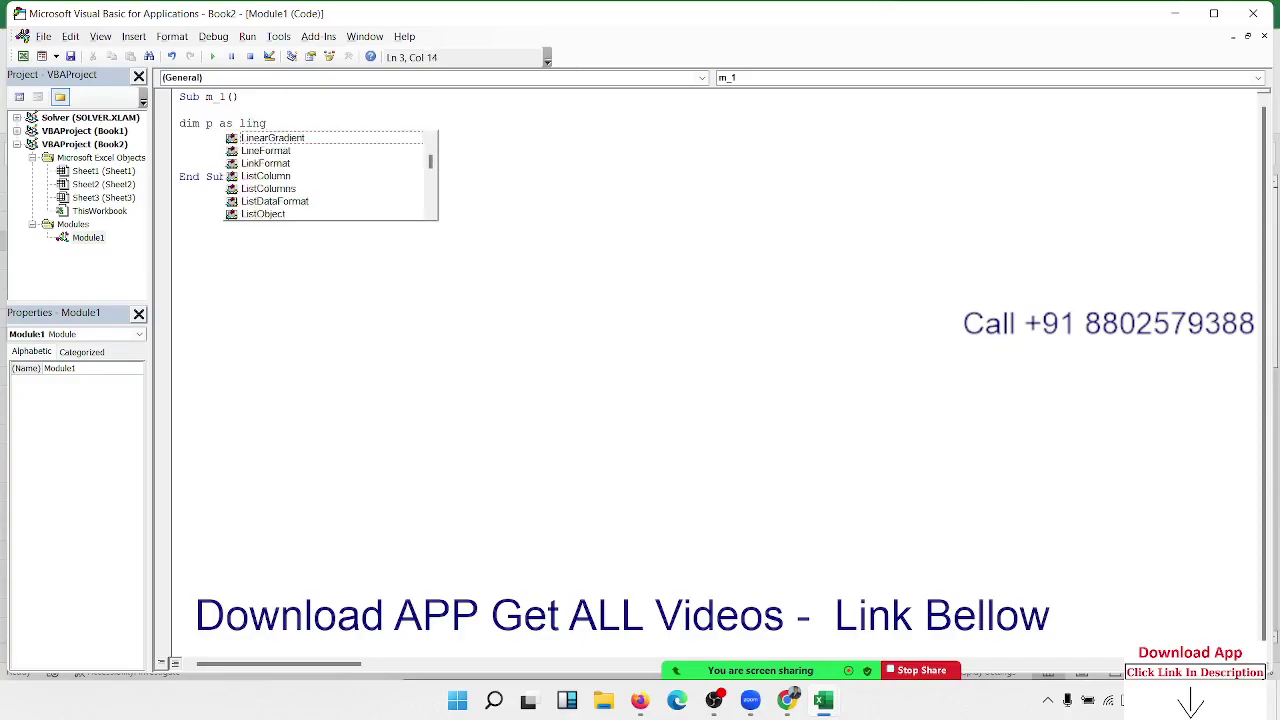
key(BackSpace)
key(BackSpace)
key(BackSpace)
text(onh)
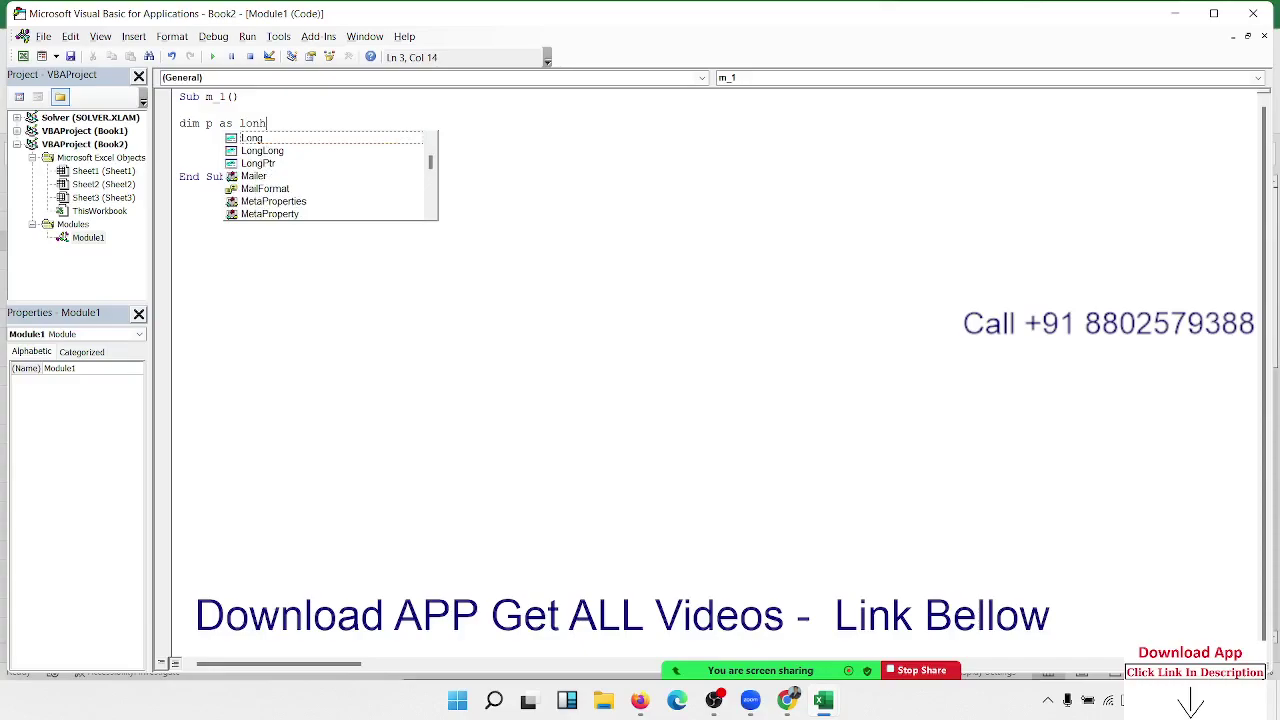
key(Tab)
key(Return)
Declare r As Double and t As Integer below the p declaration
text(d)
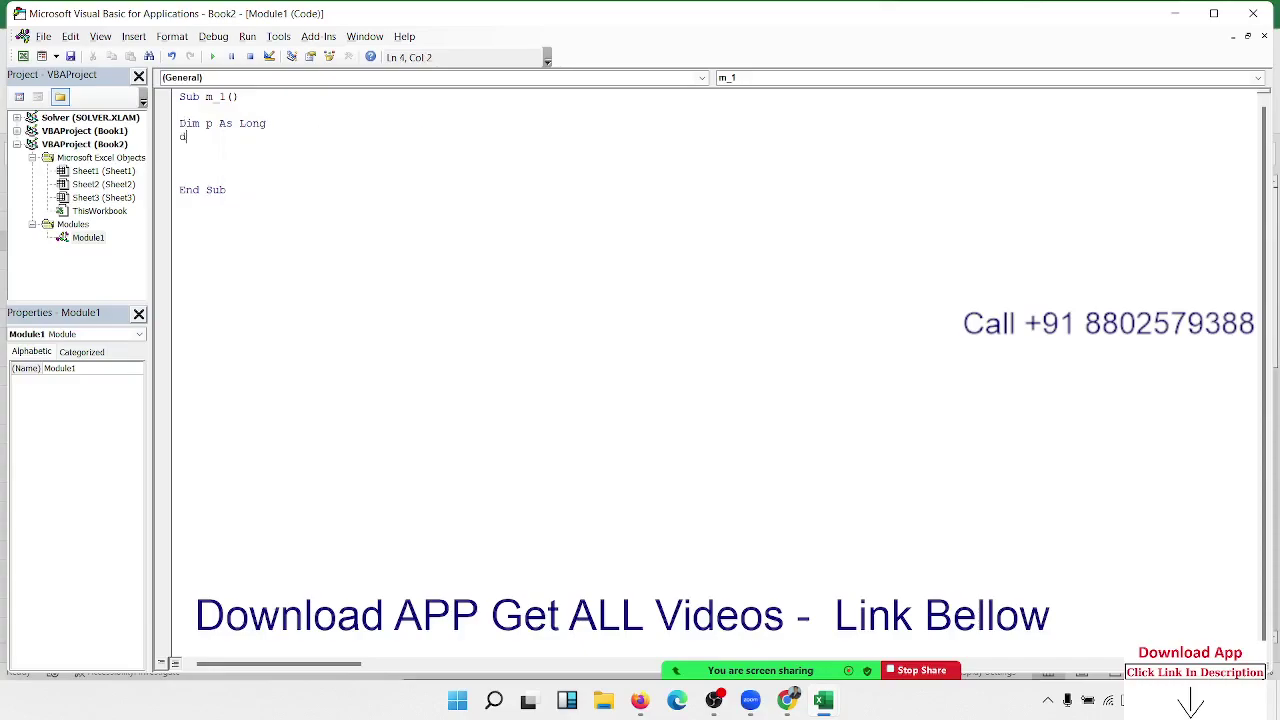
text(im r as )
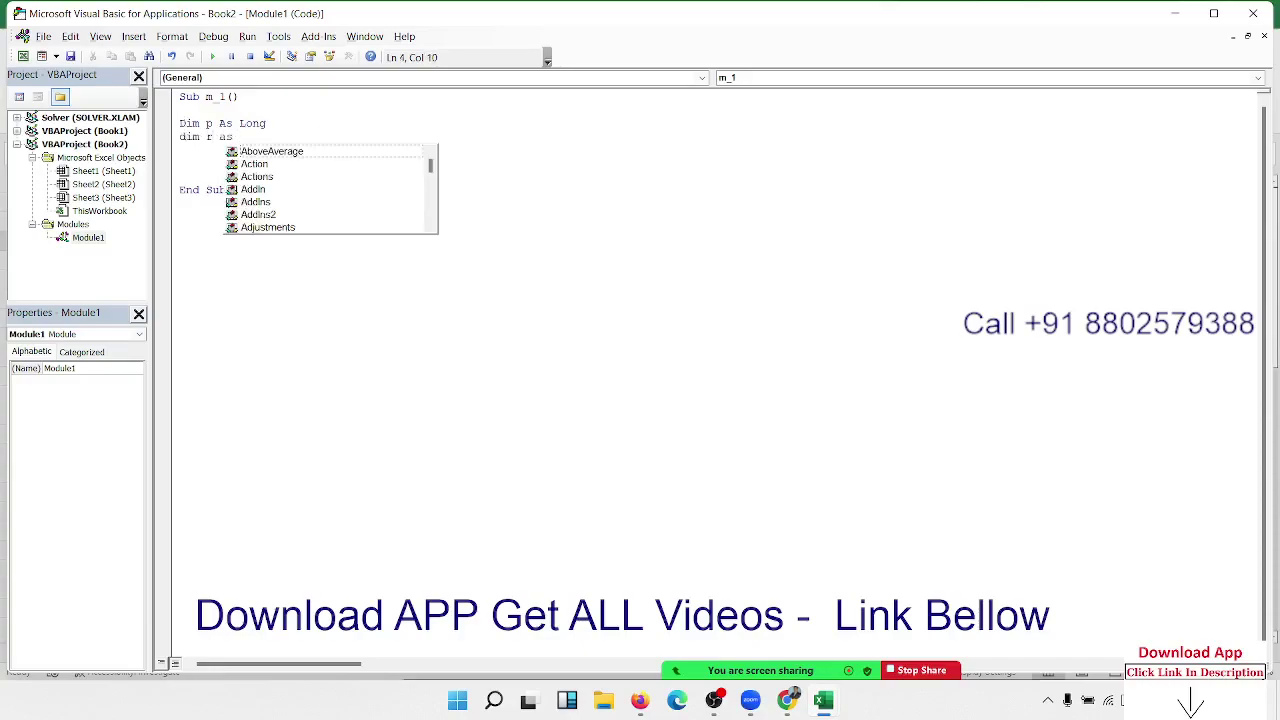
text(bou)
key(BackSpace)
key(BackSpace)
key(BackSpace)
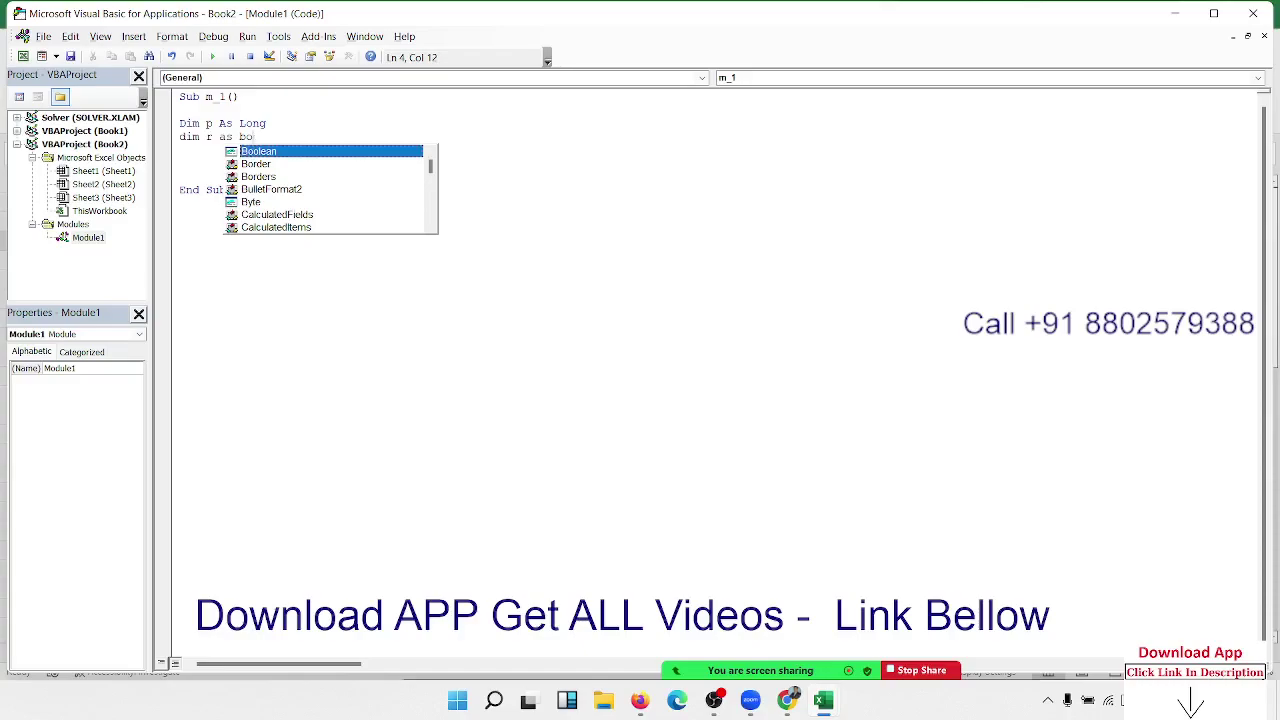
text(dou)
key(Return)
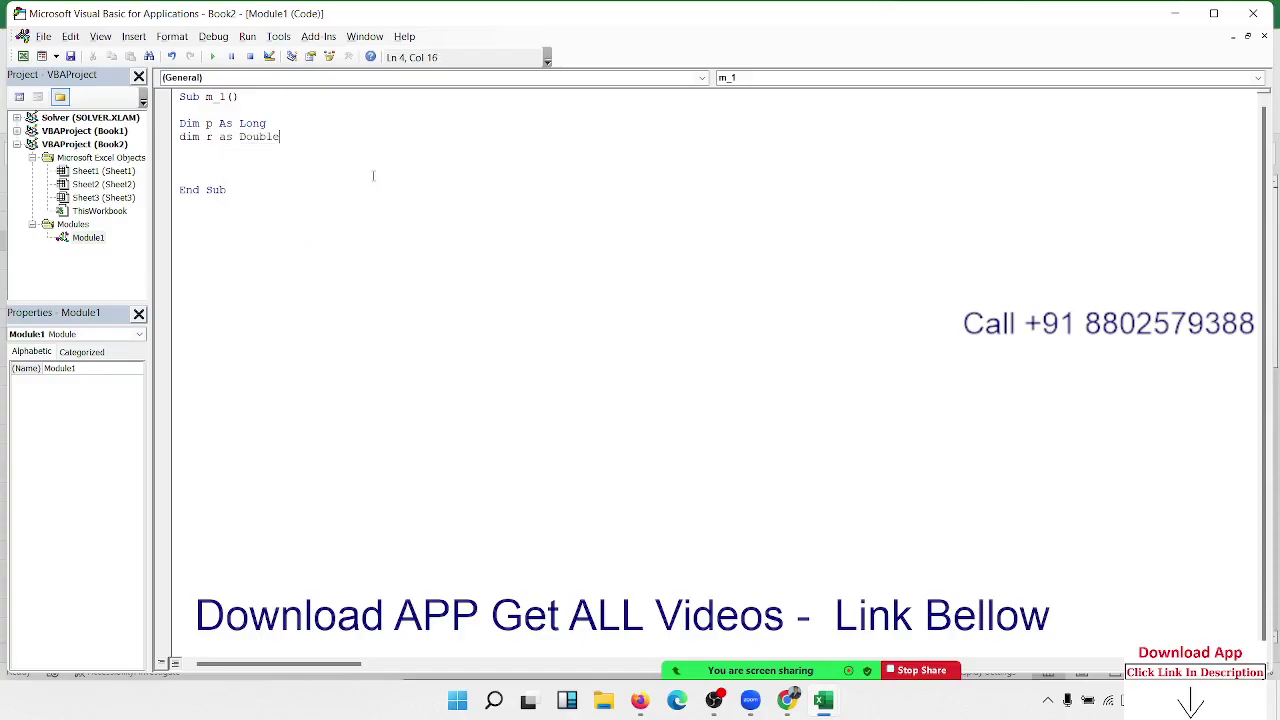
text(dim )
text(t as )
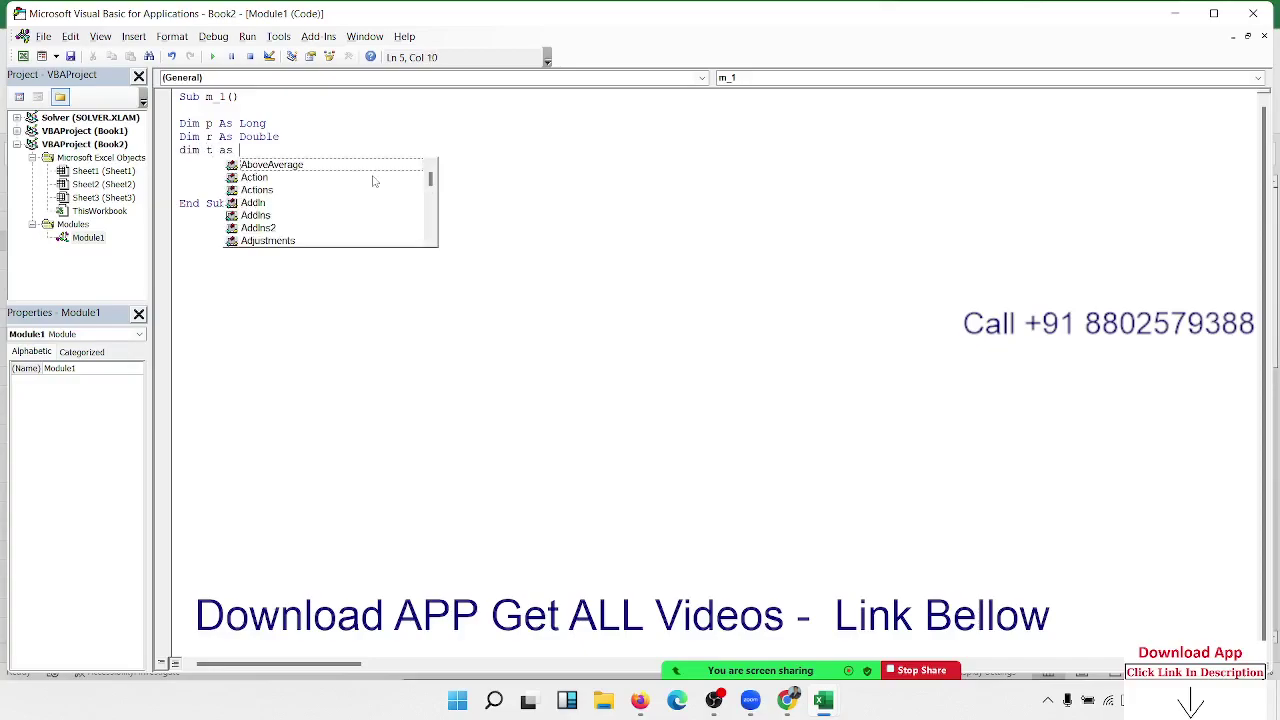
text(integer)
key(Return)
key(Return)
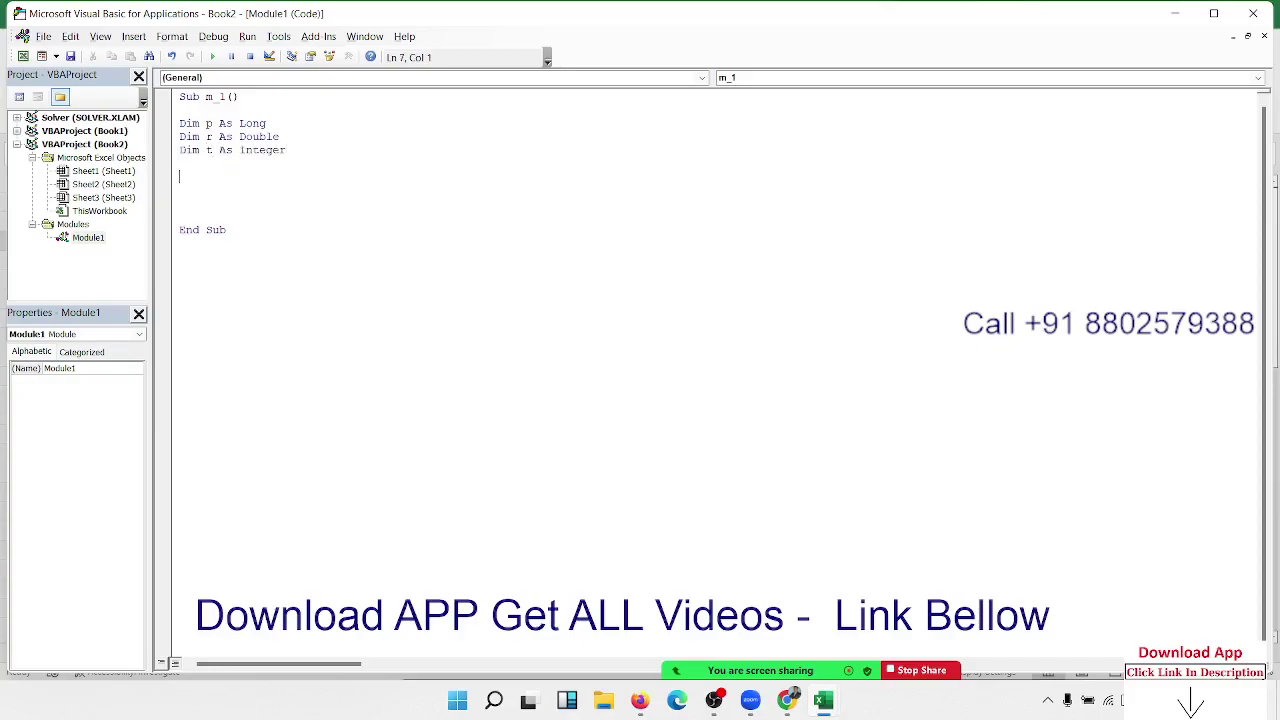
key(Return)
Assign p = 50000 and the rate r = 9 / 100
text(p )
text(= )
text(50000)
key(Return)
text(r=)
text(10/)
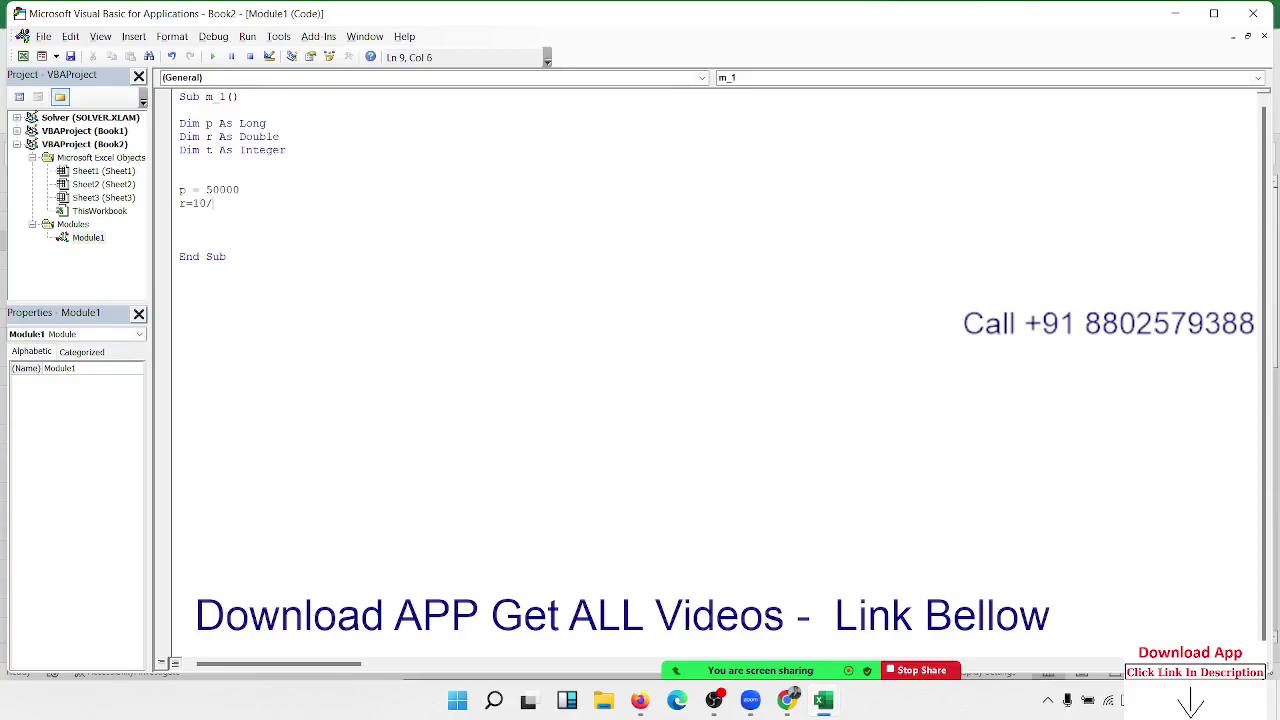
text(100)
key(BackSpace)
key(BackSpace)
key(BackSpace)
key(BackSpace)
key(BackSpace)
key(BackSpace)
text(9 / 100)
key(Return)
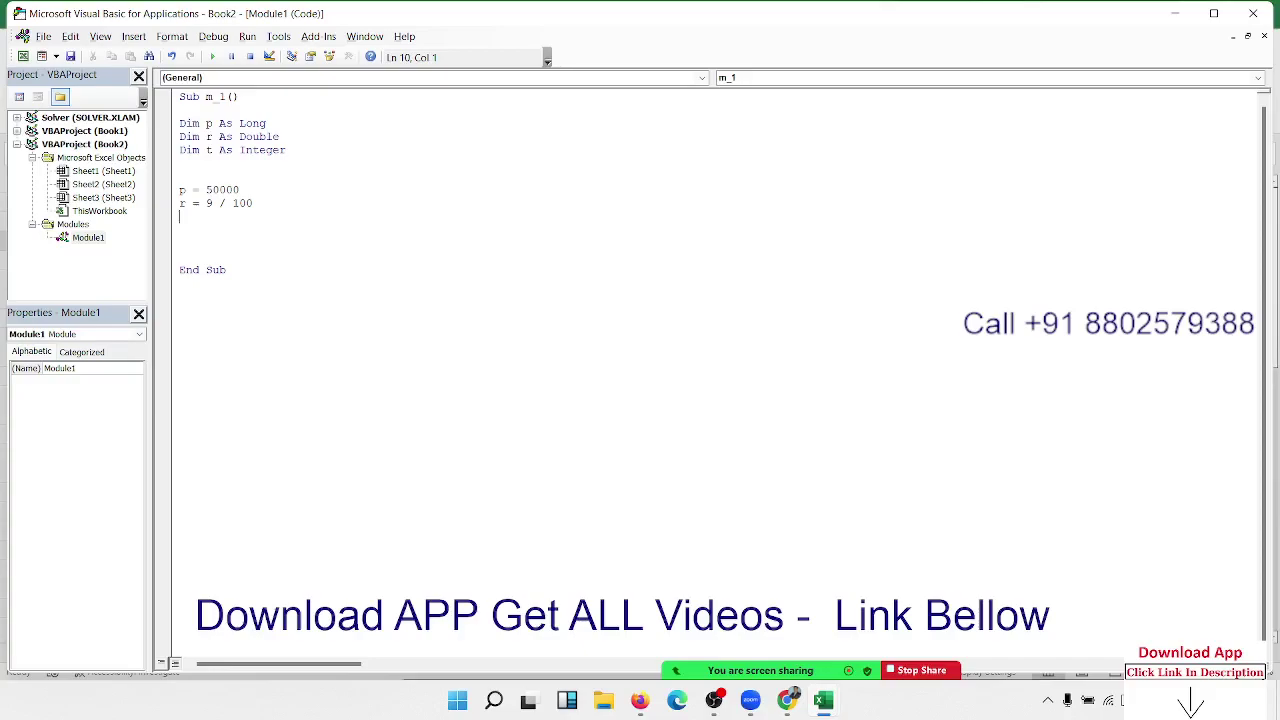
Select the declaration and assignment lines to review them
key(Up)
key(Up)
key(shift+End)
key(Up)
key(Up)
key(Up)
key(Up)
key(Up)
key(shift+End)
key(Down)
key(Down)
key(Down)
key(Down)
key(Down)
key(Down)
key(shift+Down)
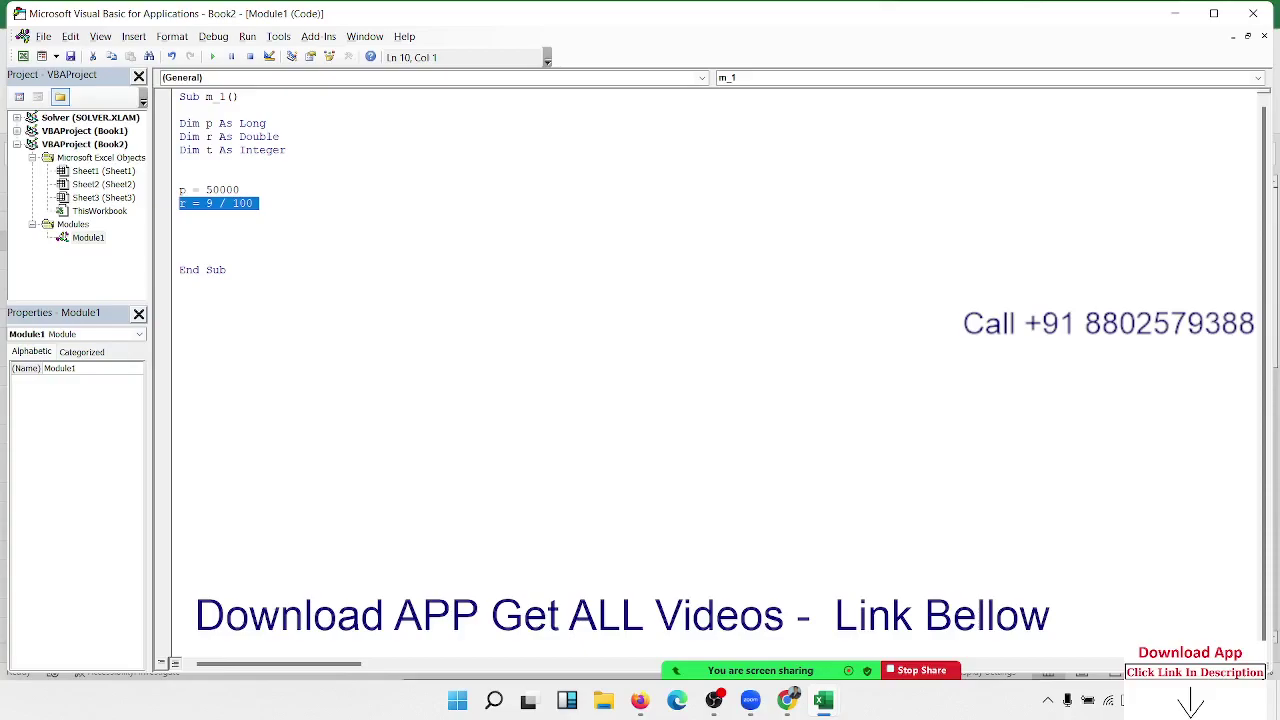
key(Up)
key(Up)
key(Up)
key(Up)
key(Up)
key(Up)
key(Up)
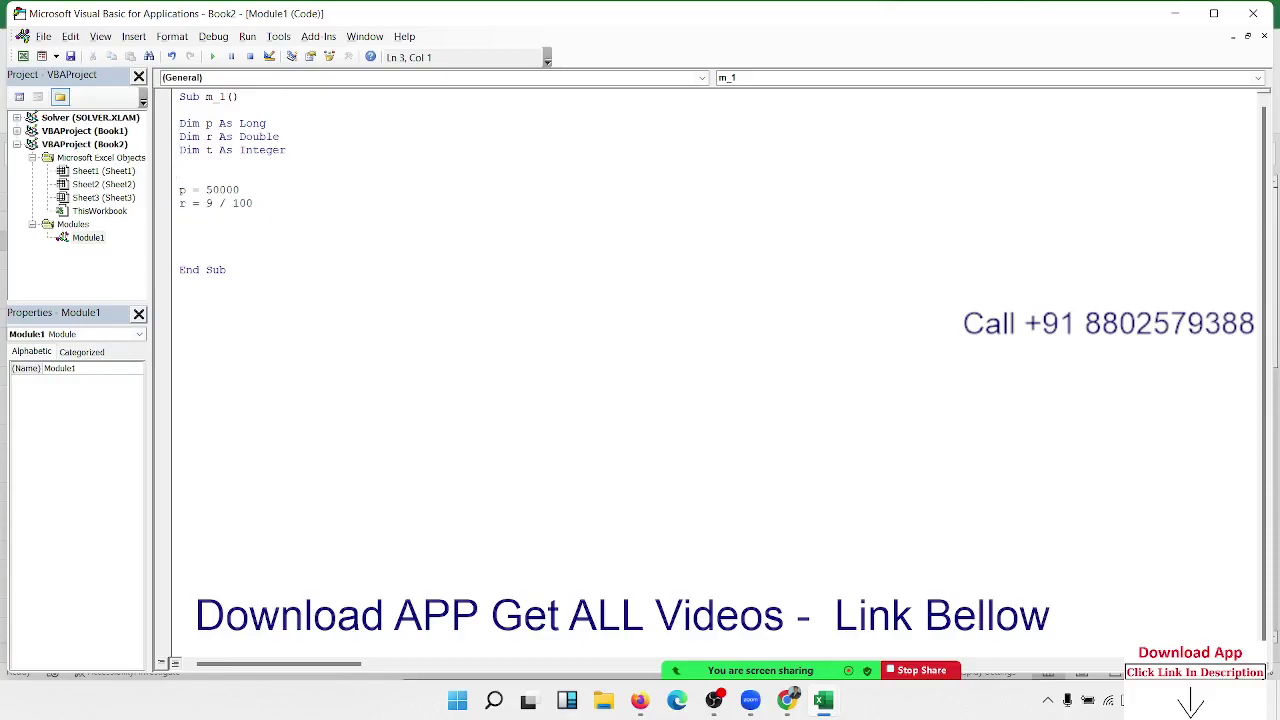
key(shift+Down)
key(shift+Down)
key(shift+Down)
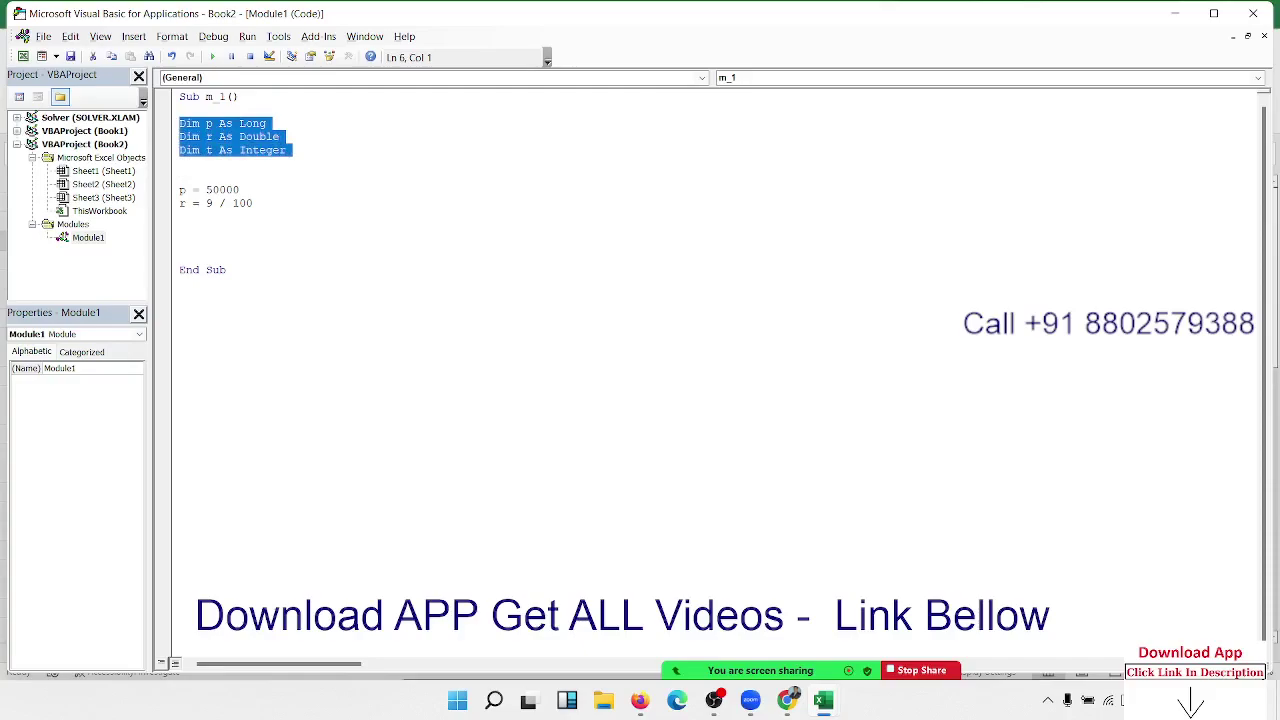
key(Down)
key(Down)
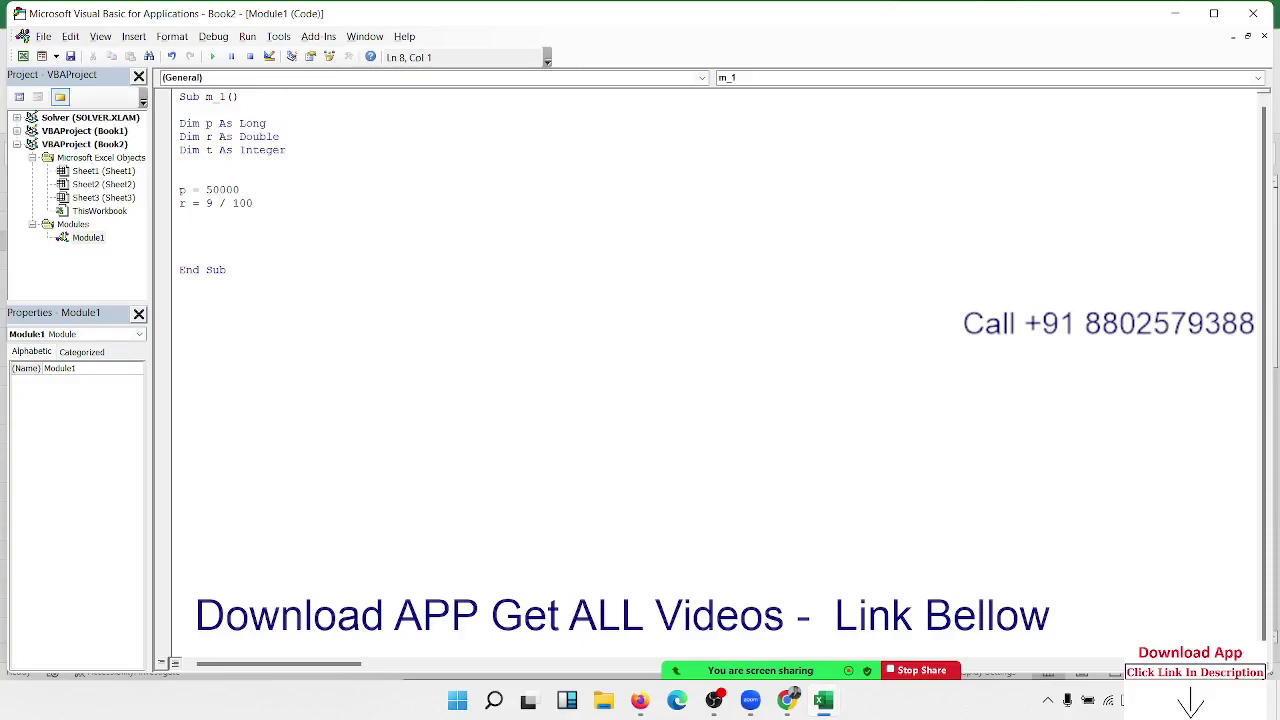
key(Up)
key(Up)
key(Up)
key(shift+Down)
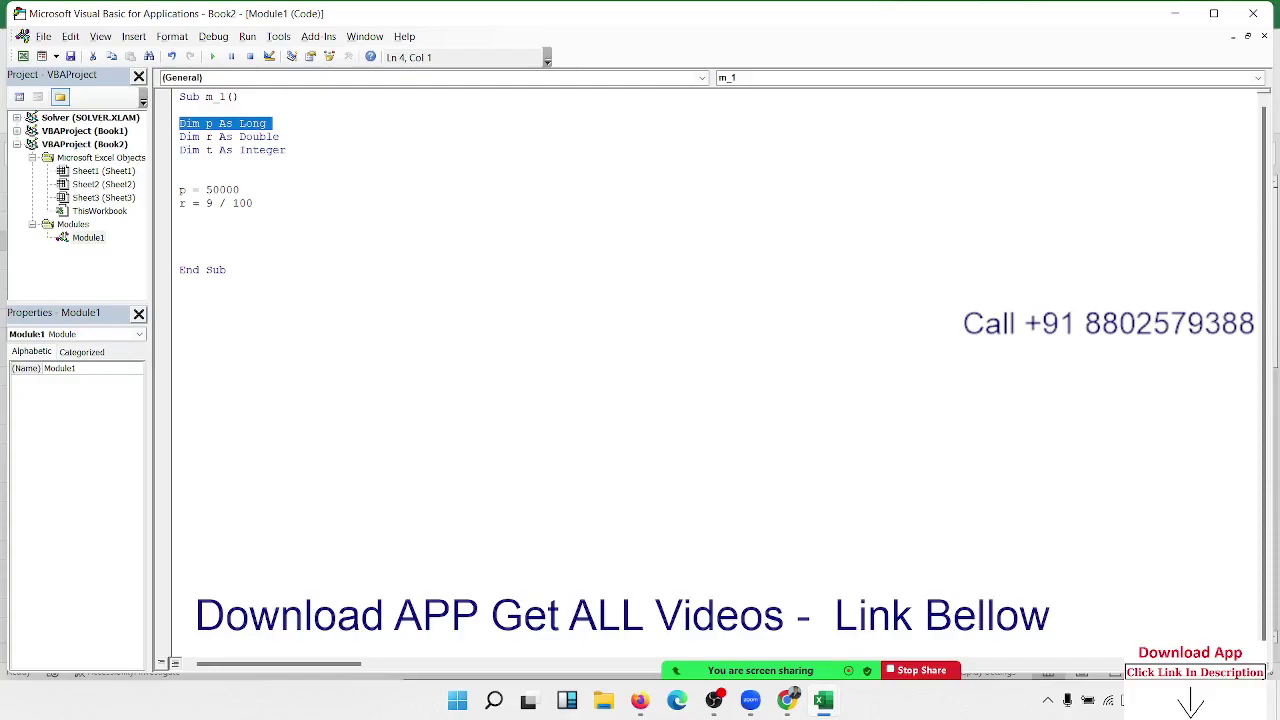
key(Down)
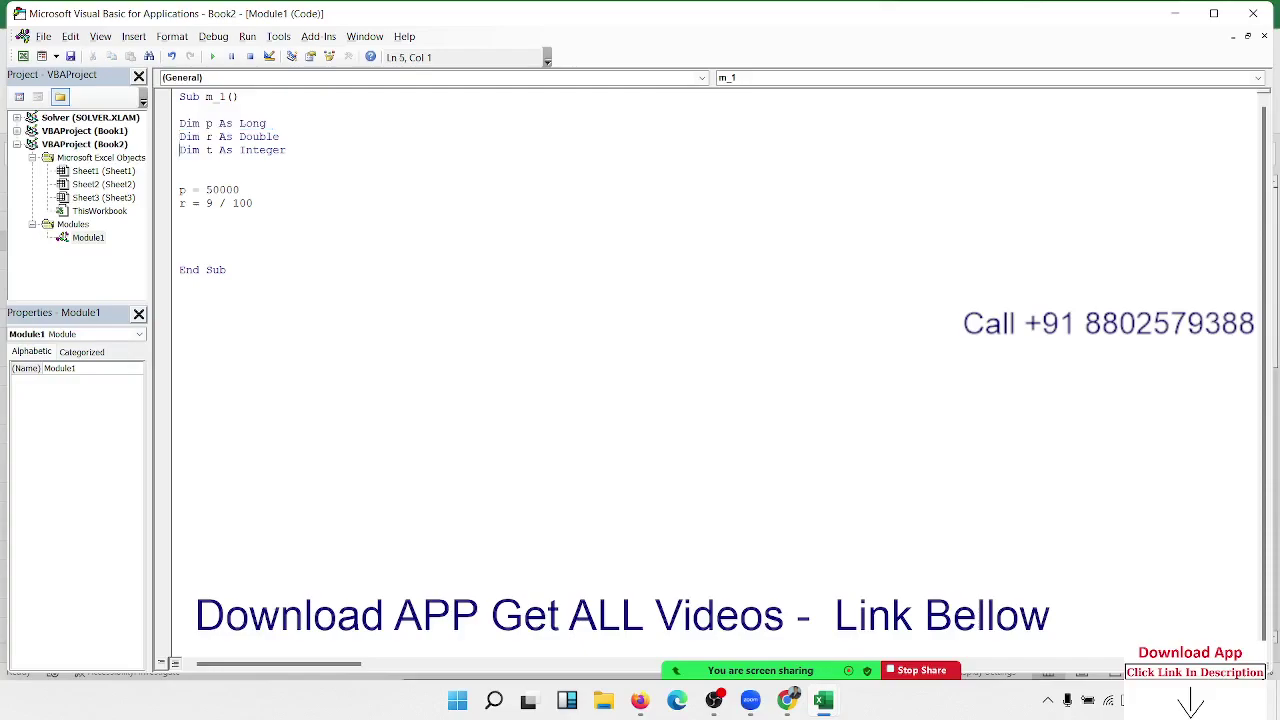
key(shift+End)
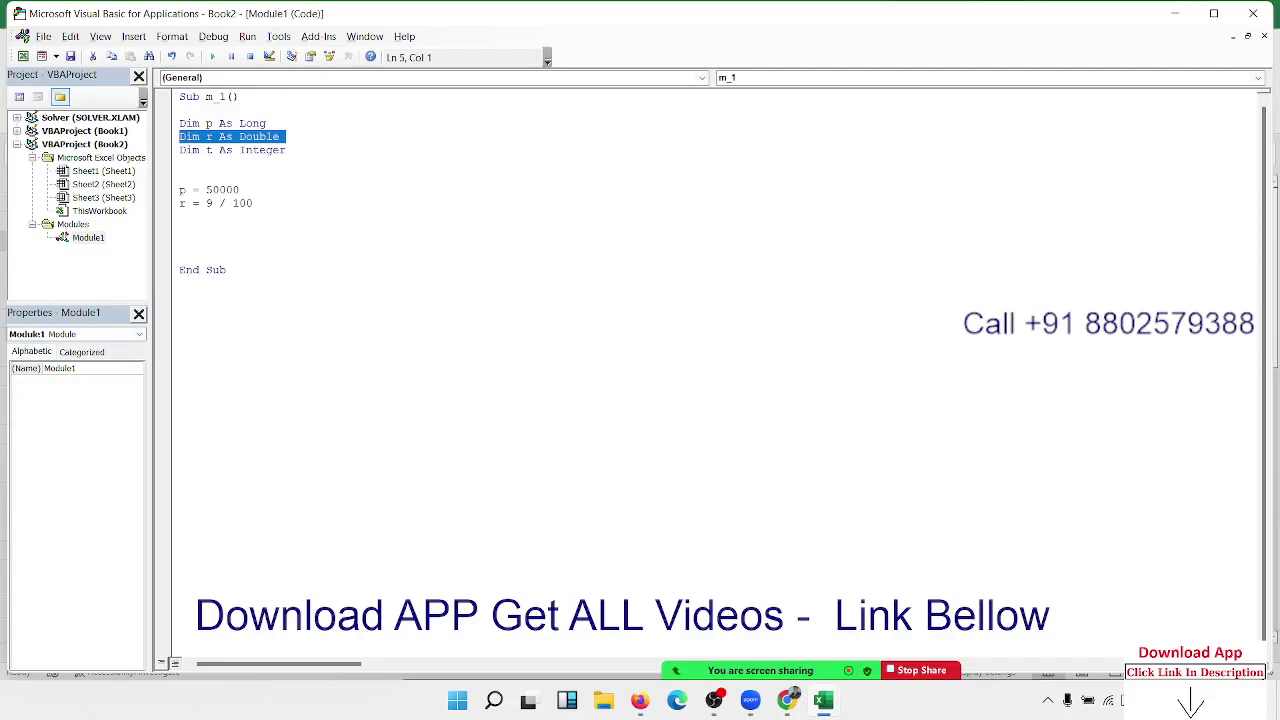
click(180, 150)
key(shift+Down)
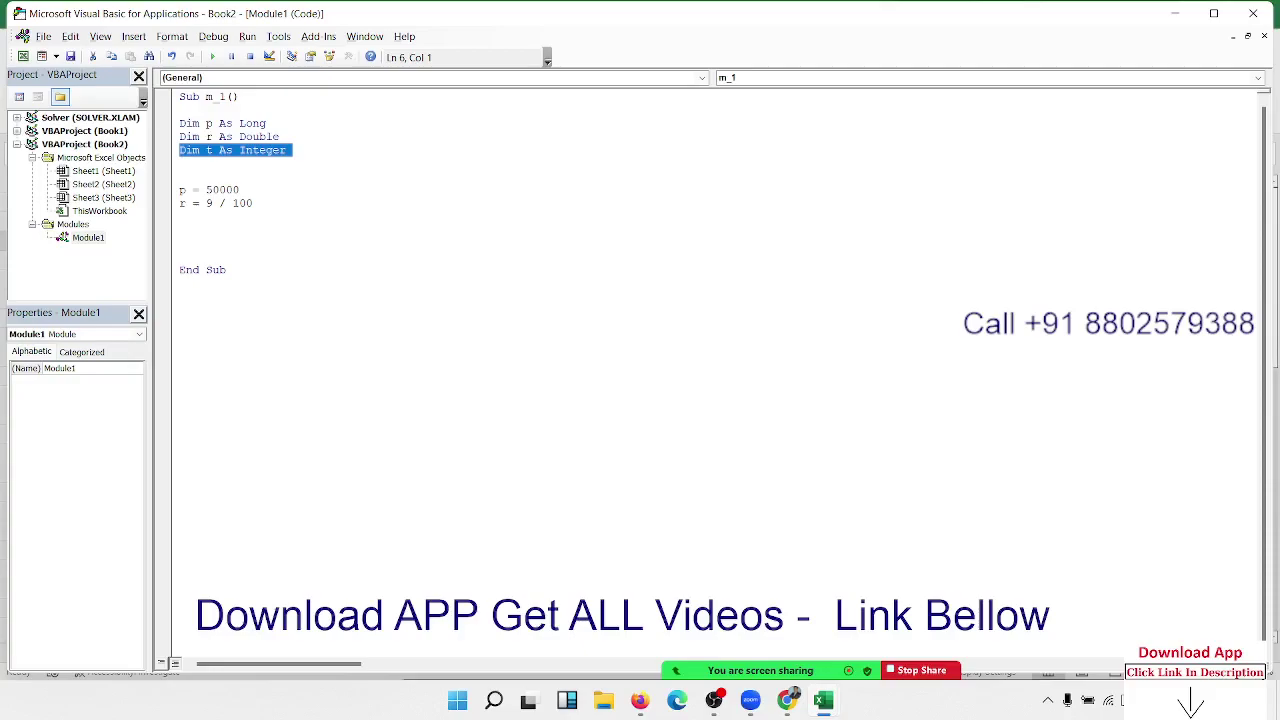
Change t's type from Integer to Byte and remove the extra blank lines
double_click(287, 150)
key(BackSpace)
key(BackSpace)
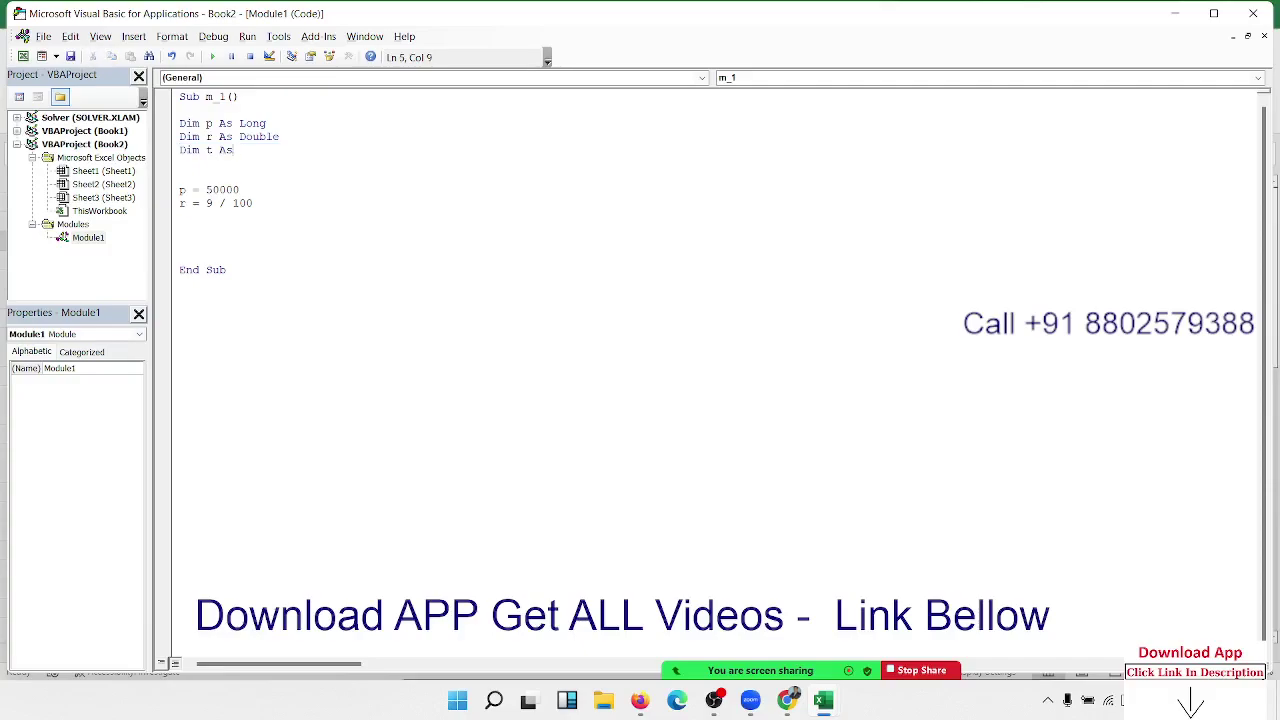
text( buy)
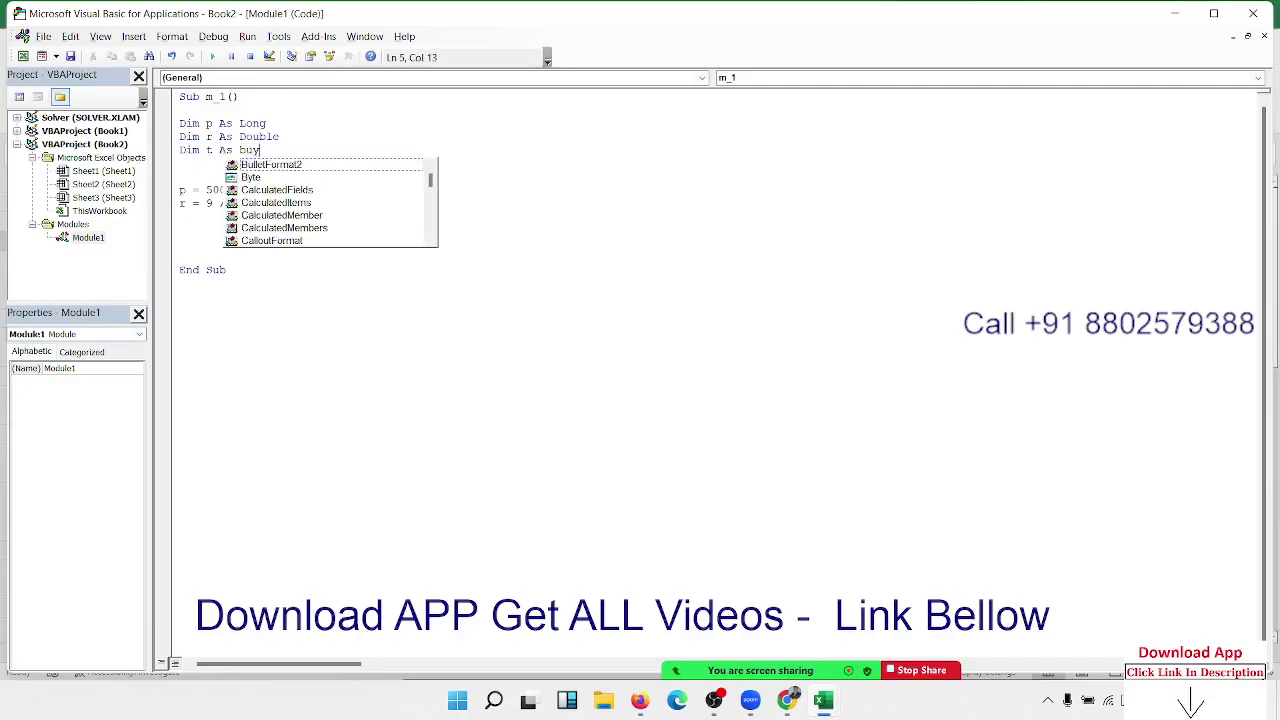
key(BackSpace)
key(BackSpace)
text(y)
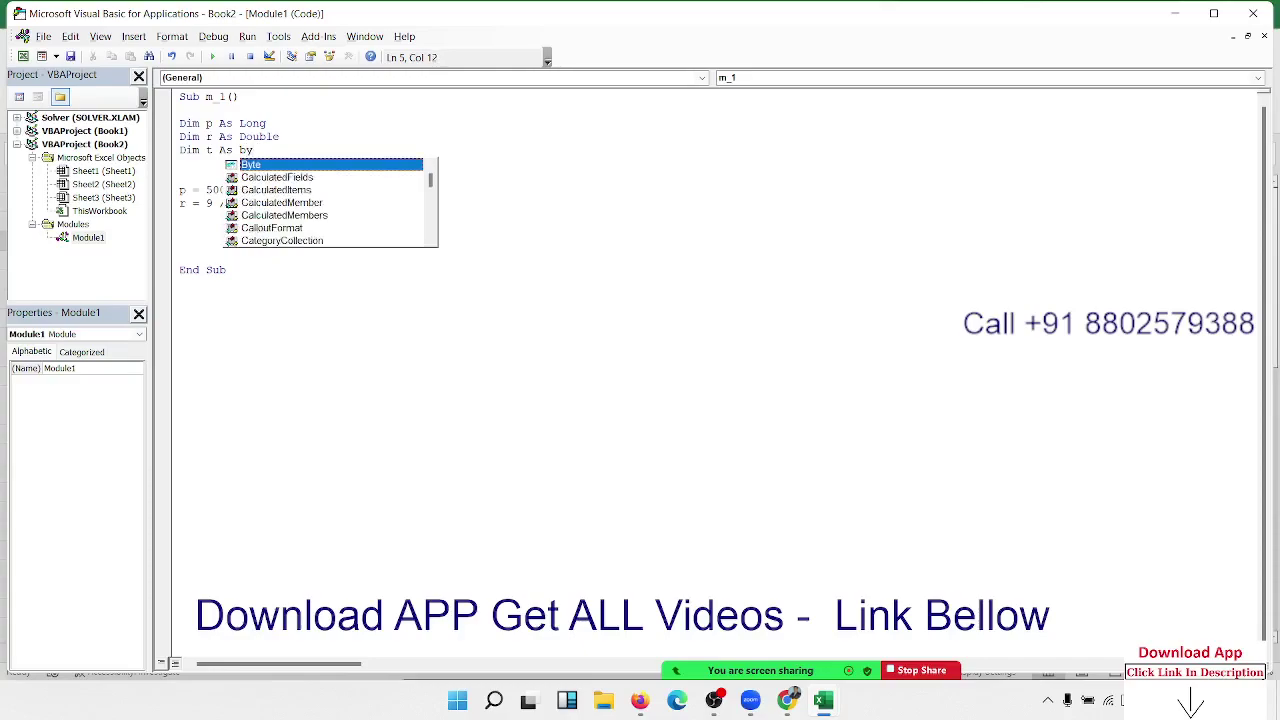
key(Tab)
key(Return)
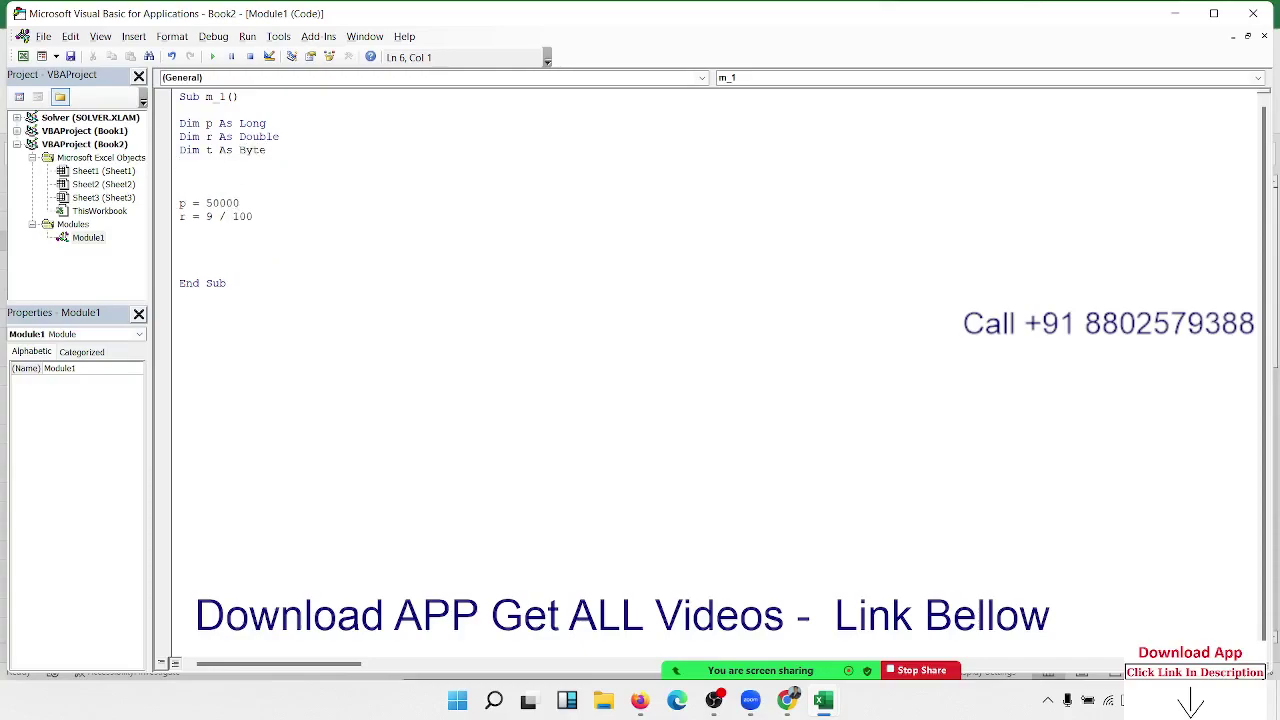
key(Delete)
key(Delete)
key(Down)
key(Down)
key(Down)
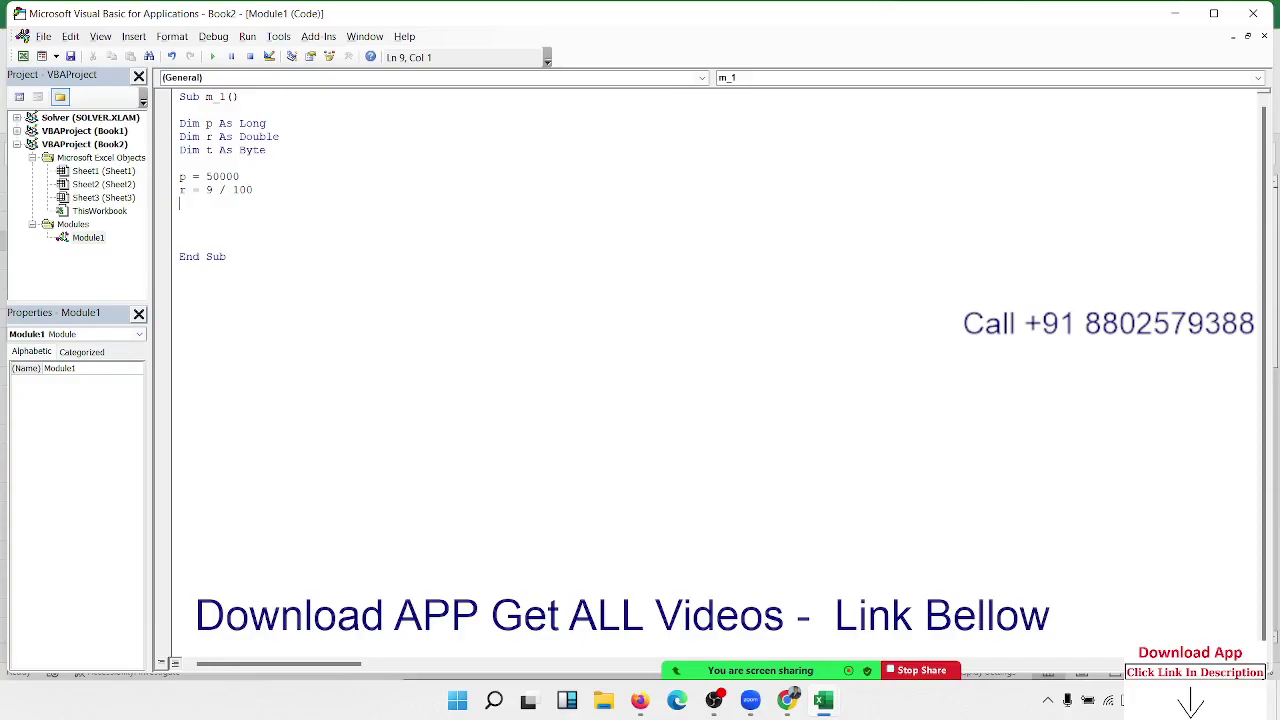
Add the assignment t = 5 and tidy the spacing around the assignments
text(t )
text(= 5)
key(Return)
key(Return)
key(Up)
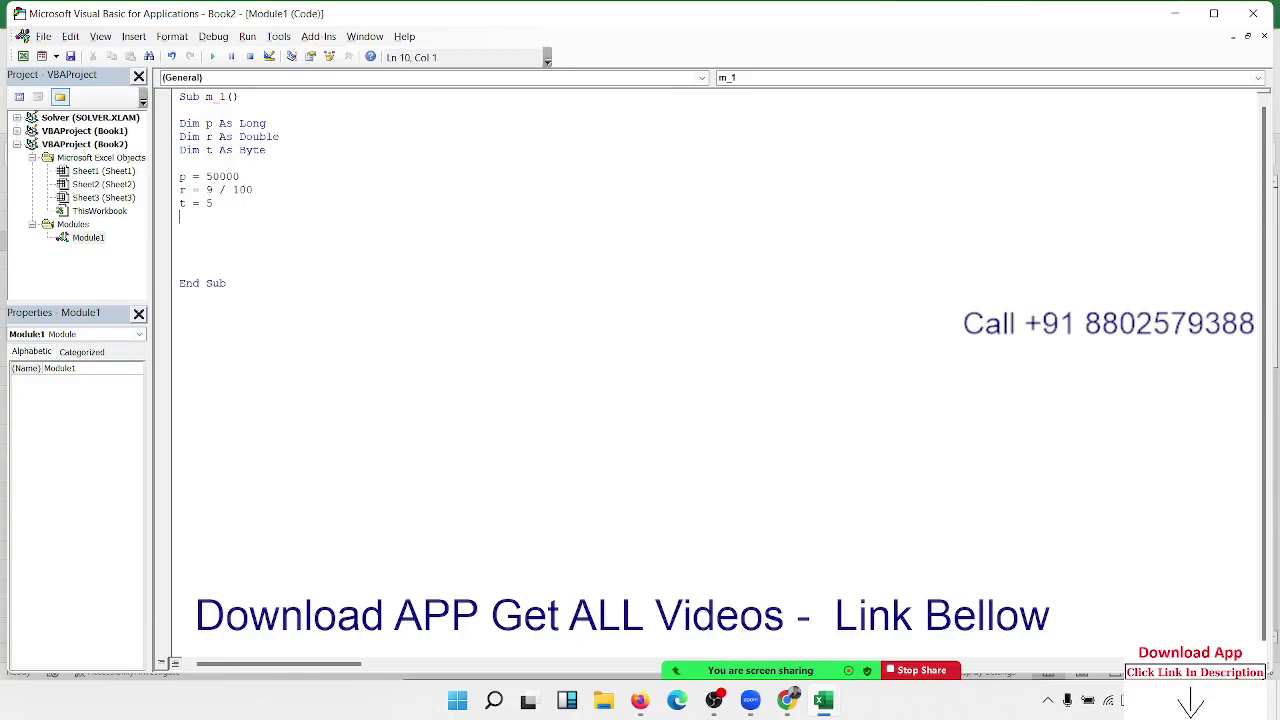
key(Up)
key(shift+Up)
key(shift+Up)
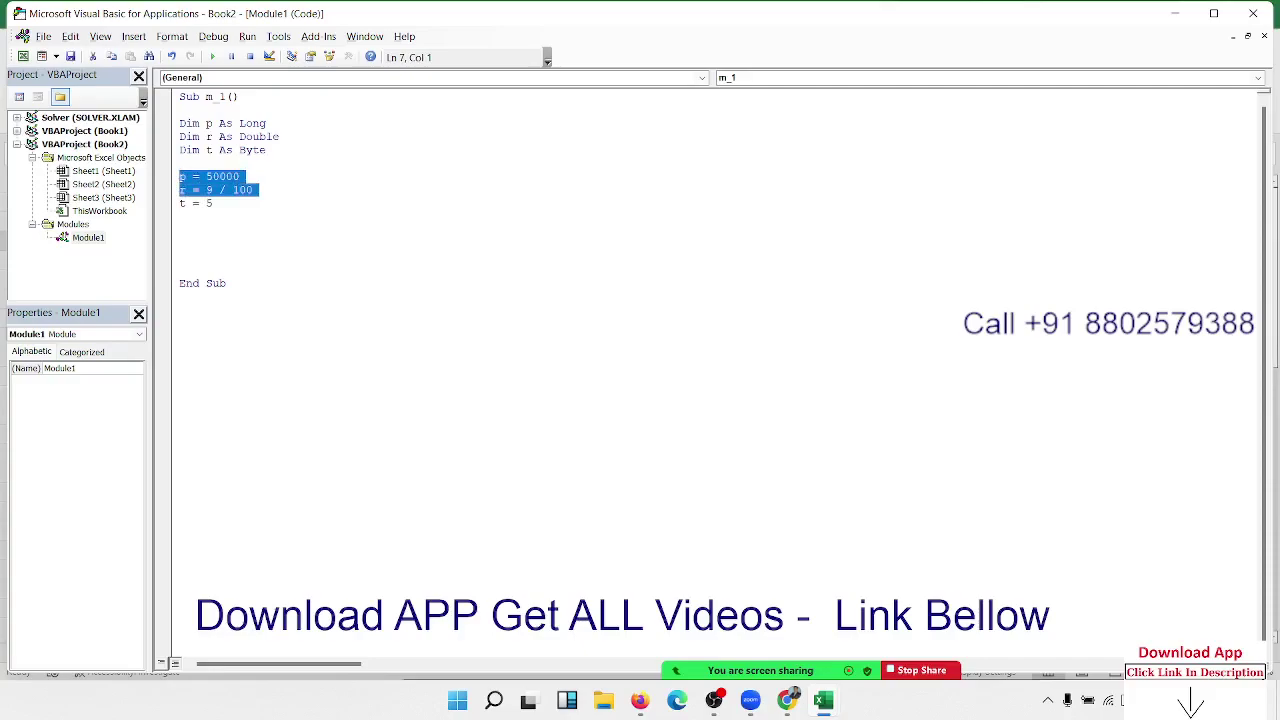
key(Up)
key(Return)
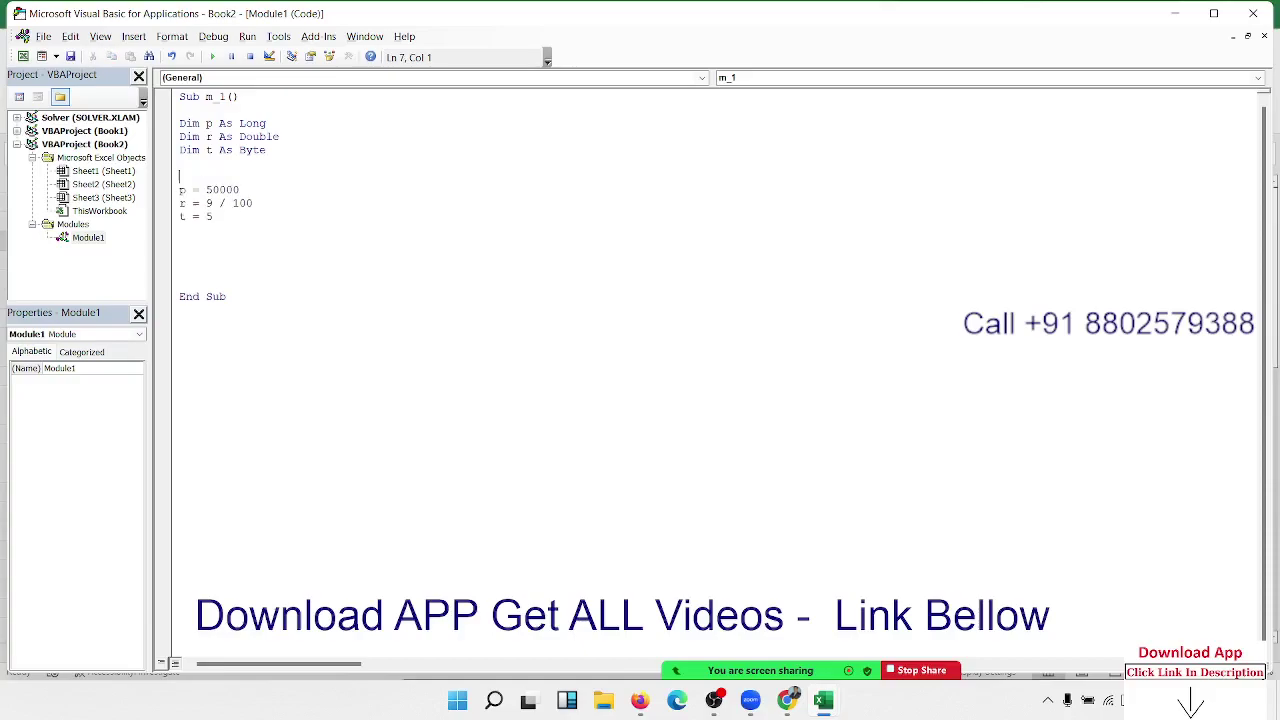
key(Up)
Declare i alongside r, compute i = p * r * t, and show it with MsgBox i
click(185, 136)
text(, i)
key(Down)
key(Down)
key(Down)
text(i=)
text(pr)
text(*t)
key(Down)
key(Return)
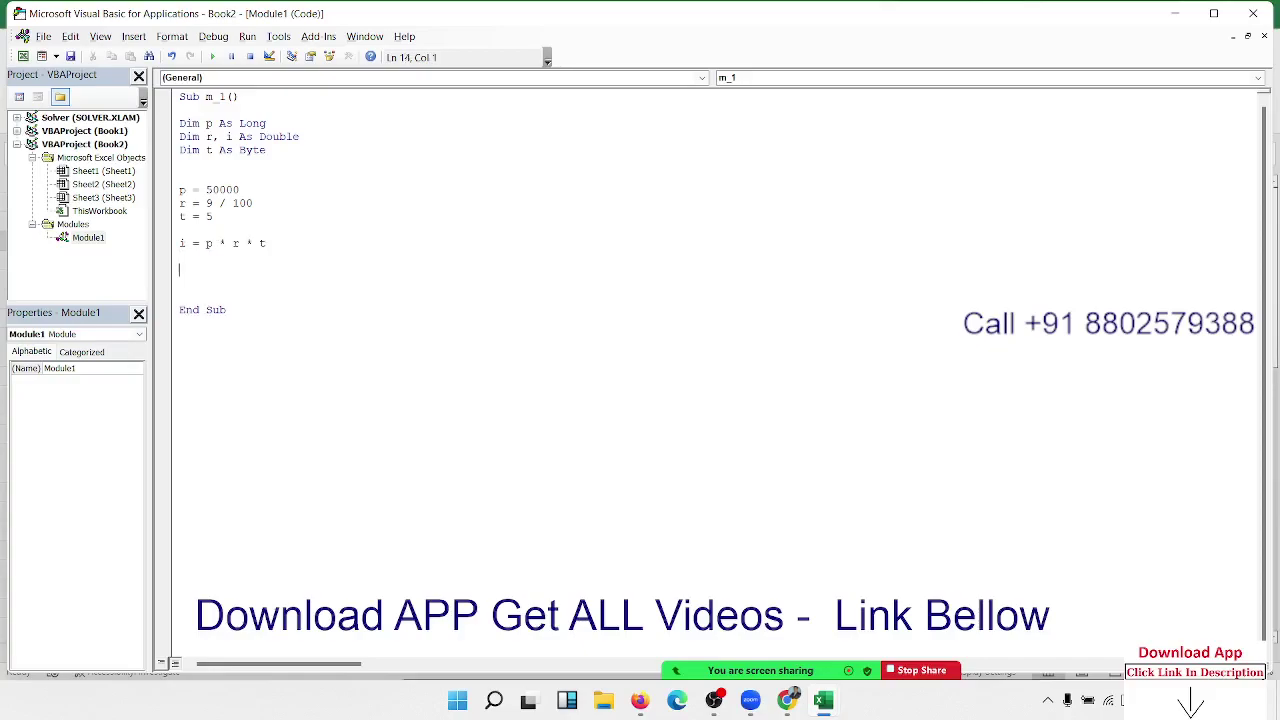
key(Return)
text(msg)
text(box i)
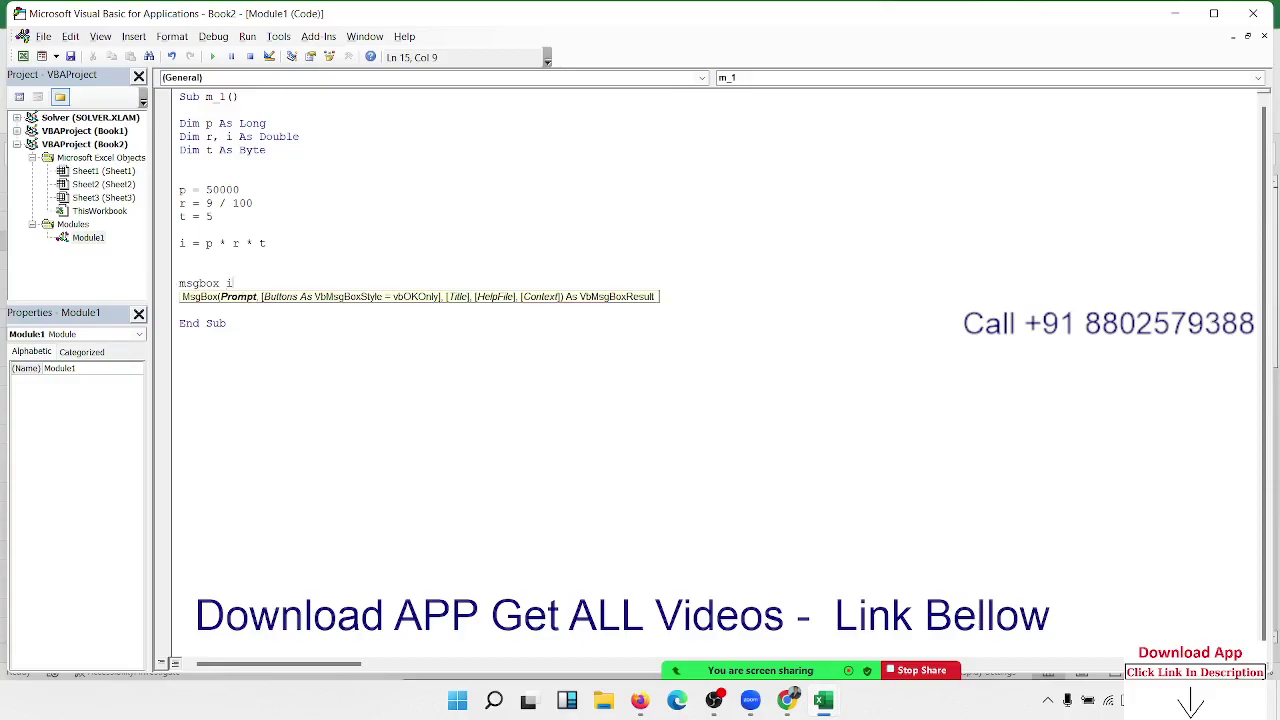
key(Up)
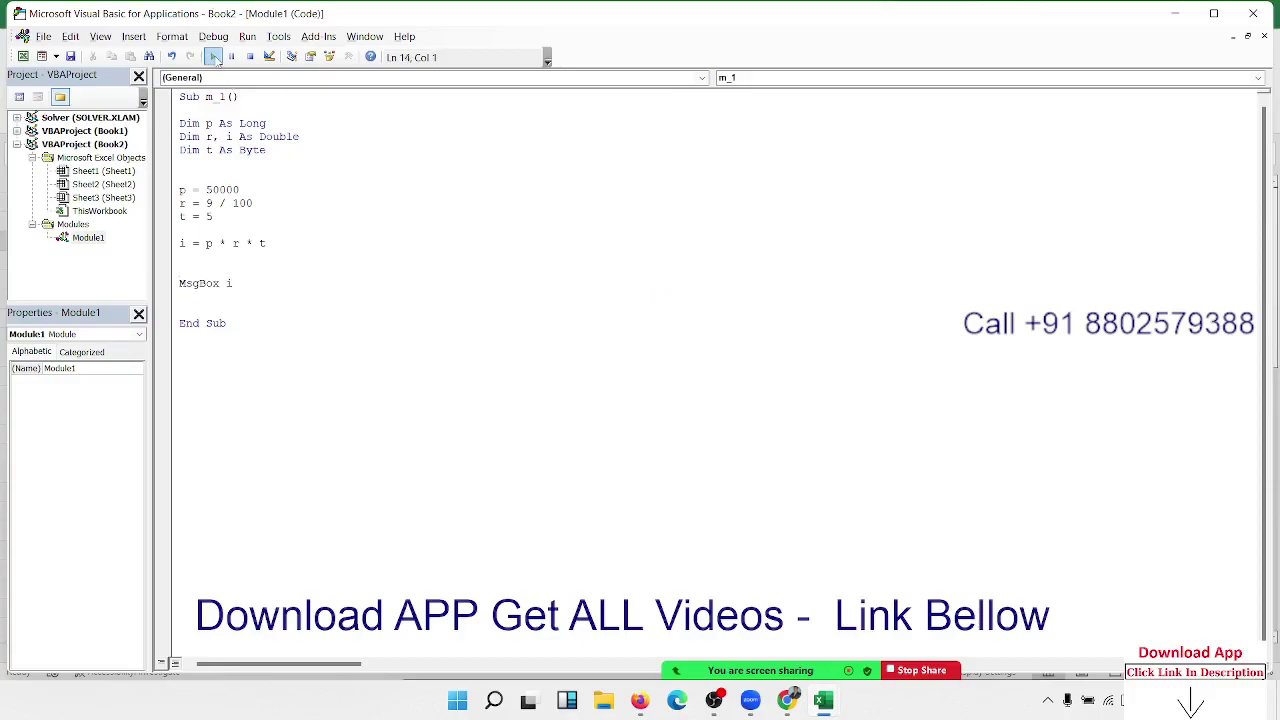
Run m_1, confirm the message box shows 22500, and close it
click(212, 56)
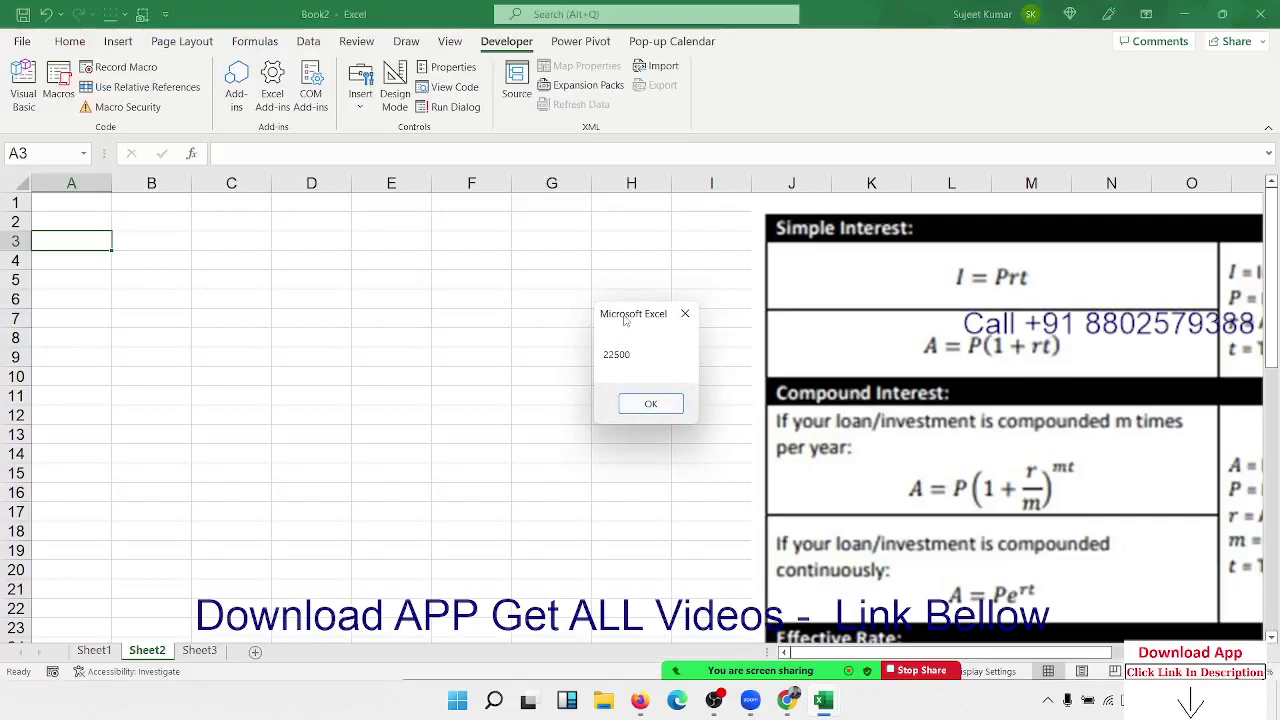
drag(624, 316, 377, 271)
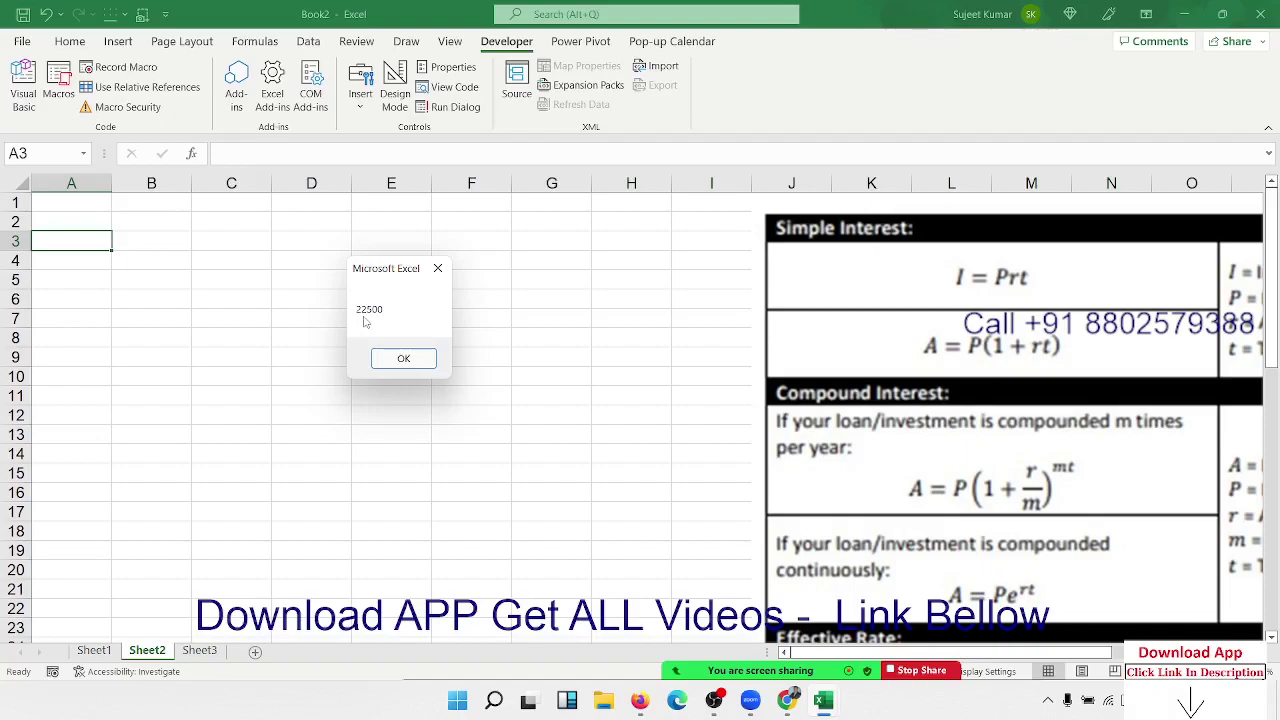
click(403, 360)
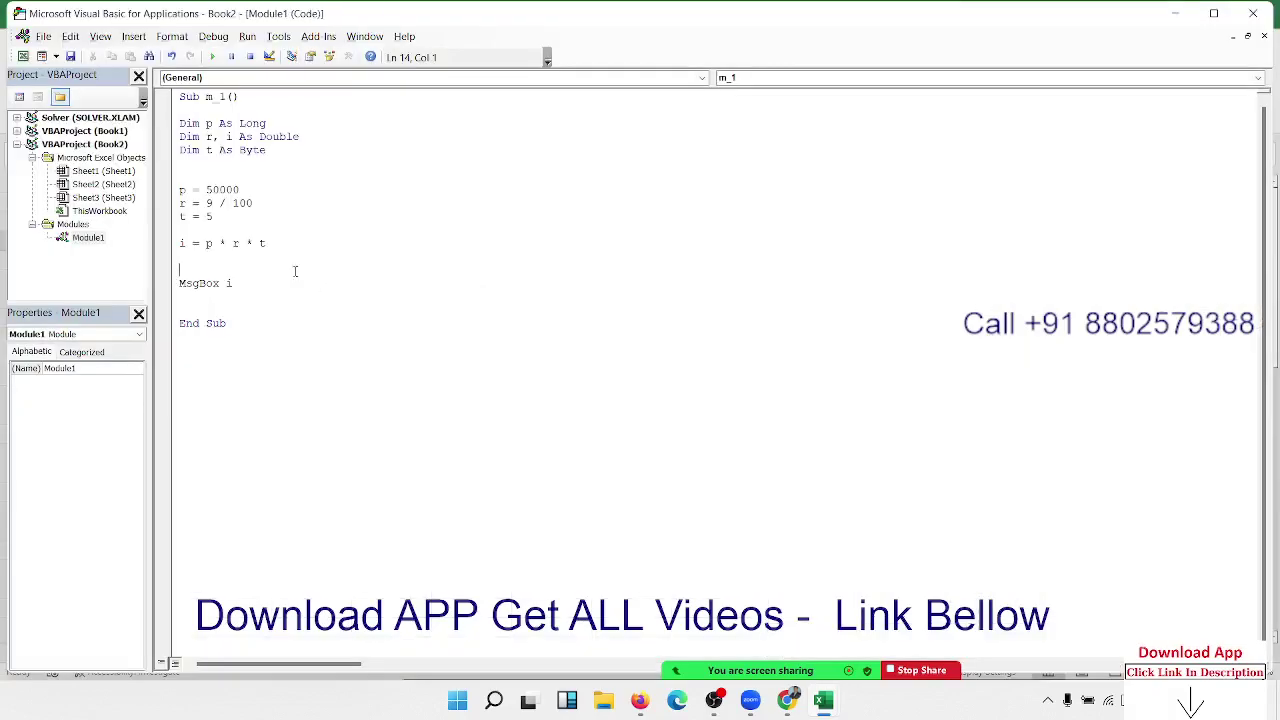
double_click(209, 203)
double_click(208, 216)
double_click(223, 189)
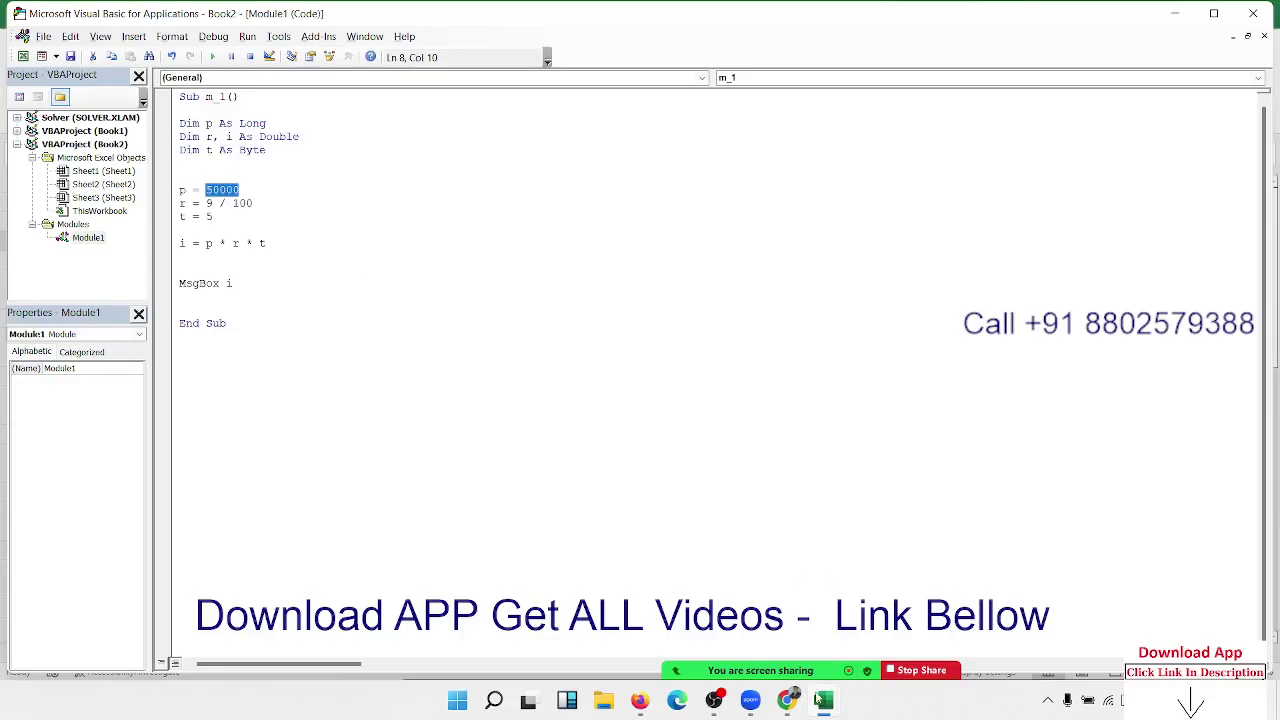
key(alt+F11)
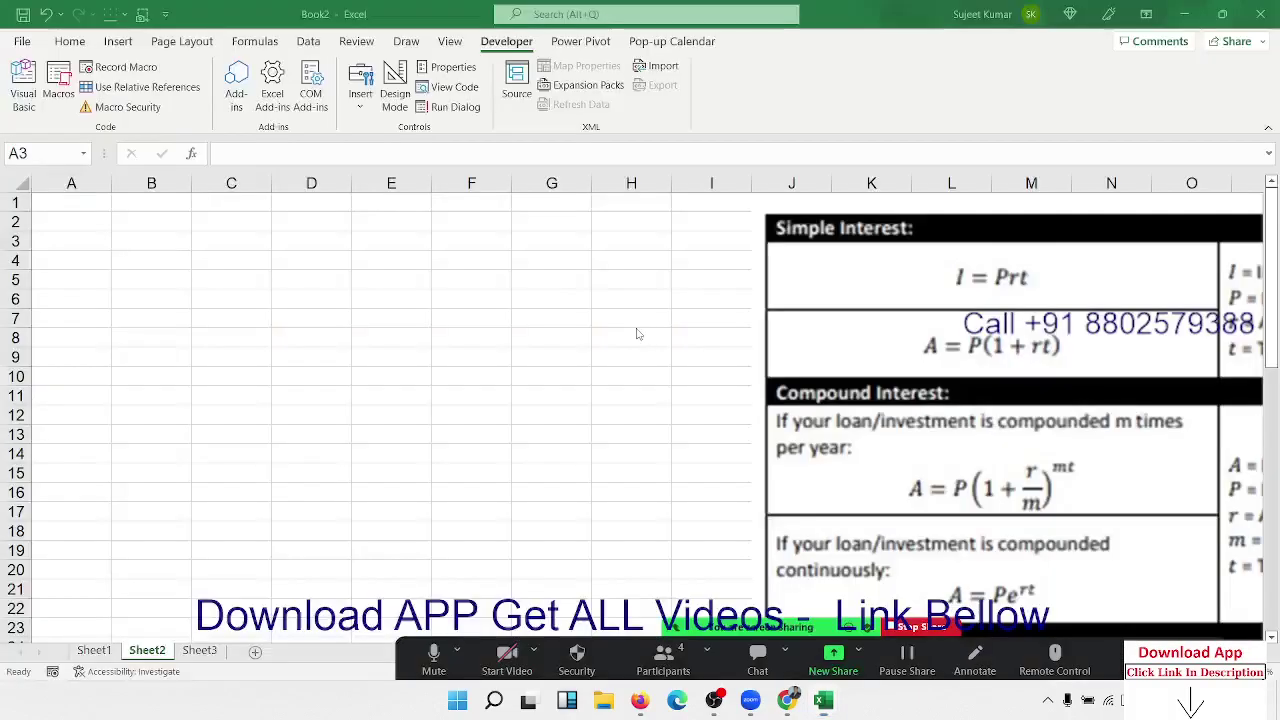
key(alt+F11)
drag(250, 325, 115, 90)
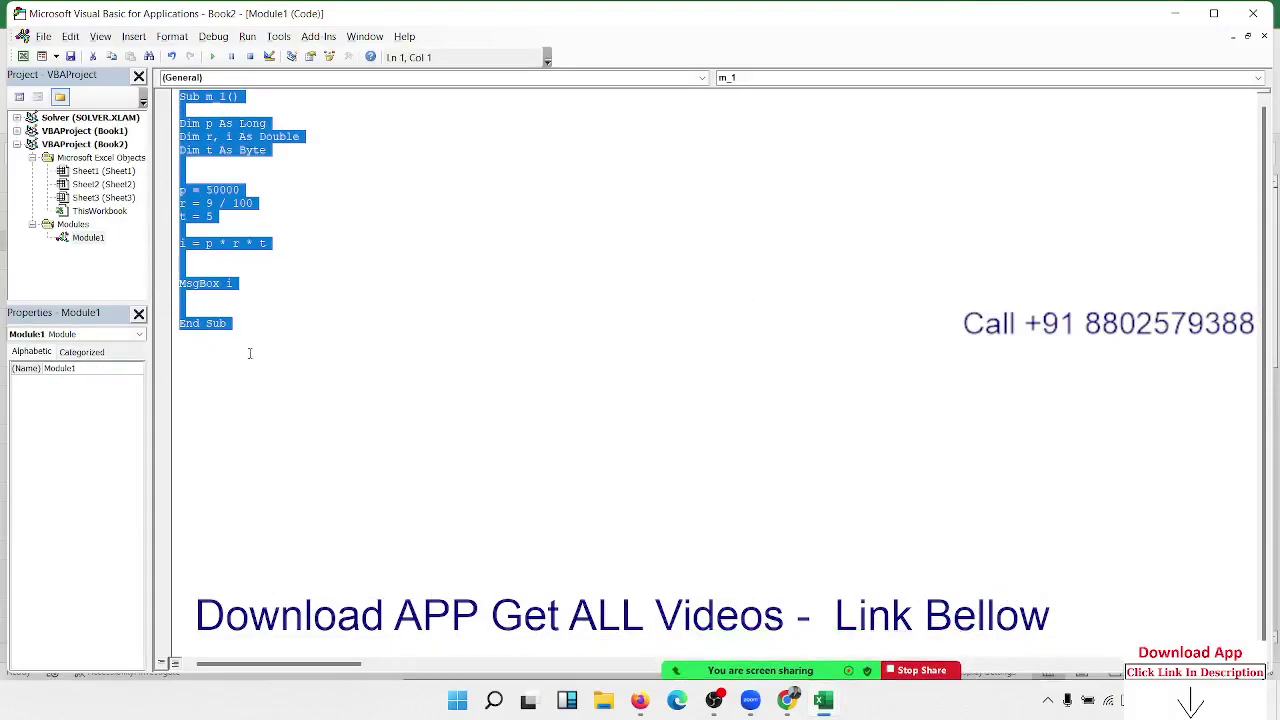
click(213, 303)
key(alt+F11)
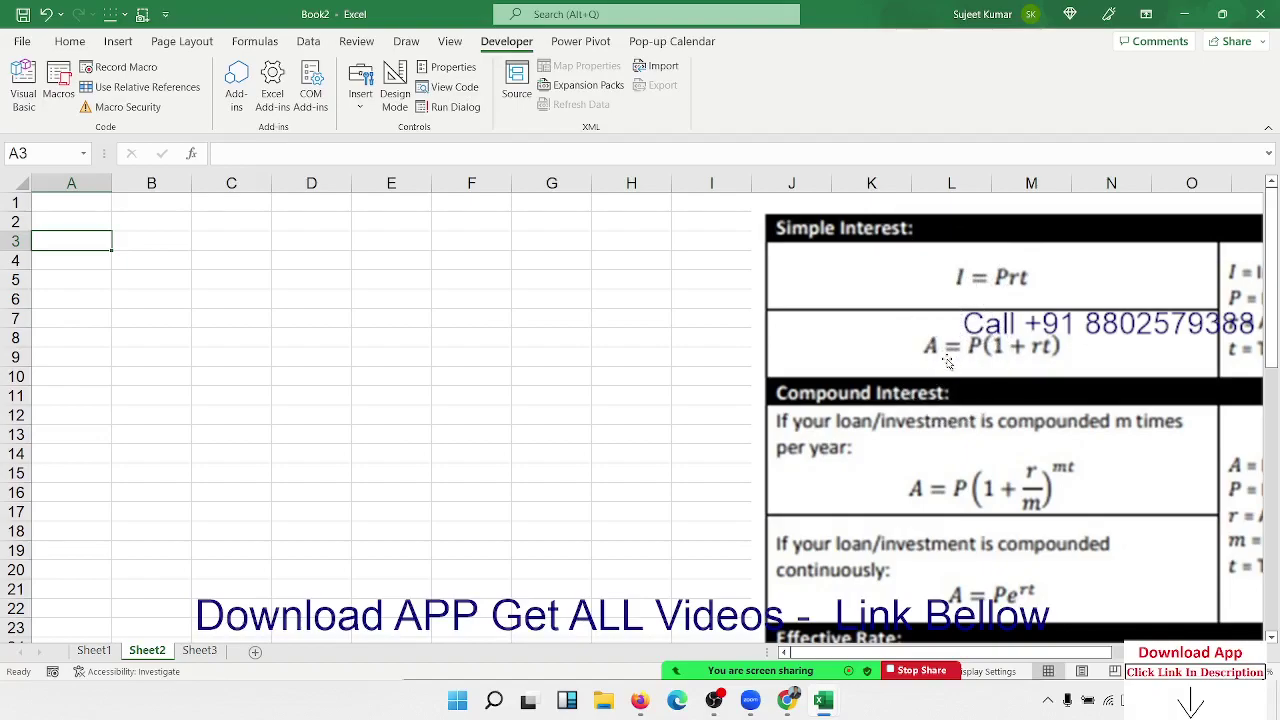
key(alt+F11)
drag(228, 311, 120, 125)
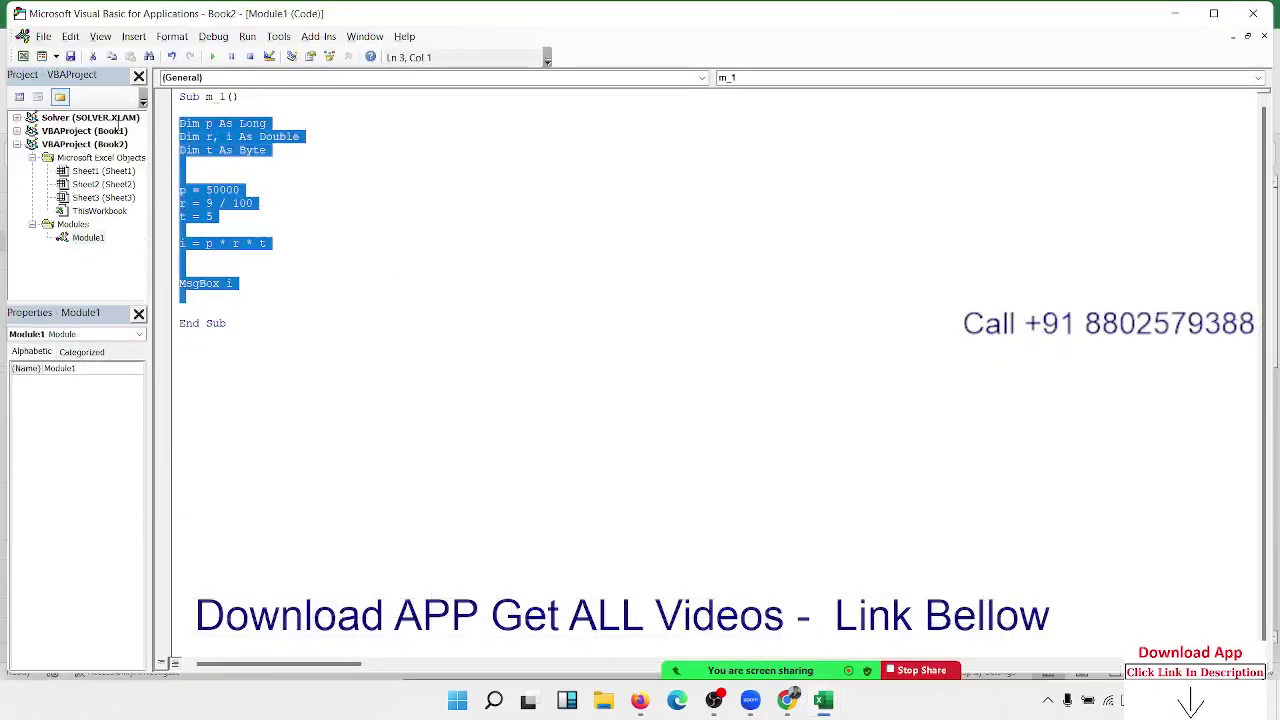
Delete the blank lines inside m_1 above End Sub, MsgBox i and the formula
click(200, 362)
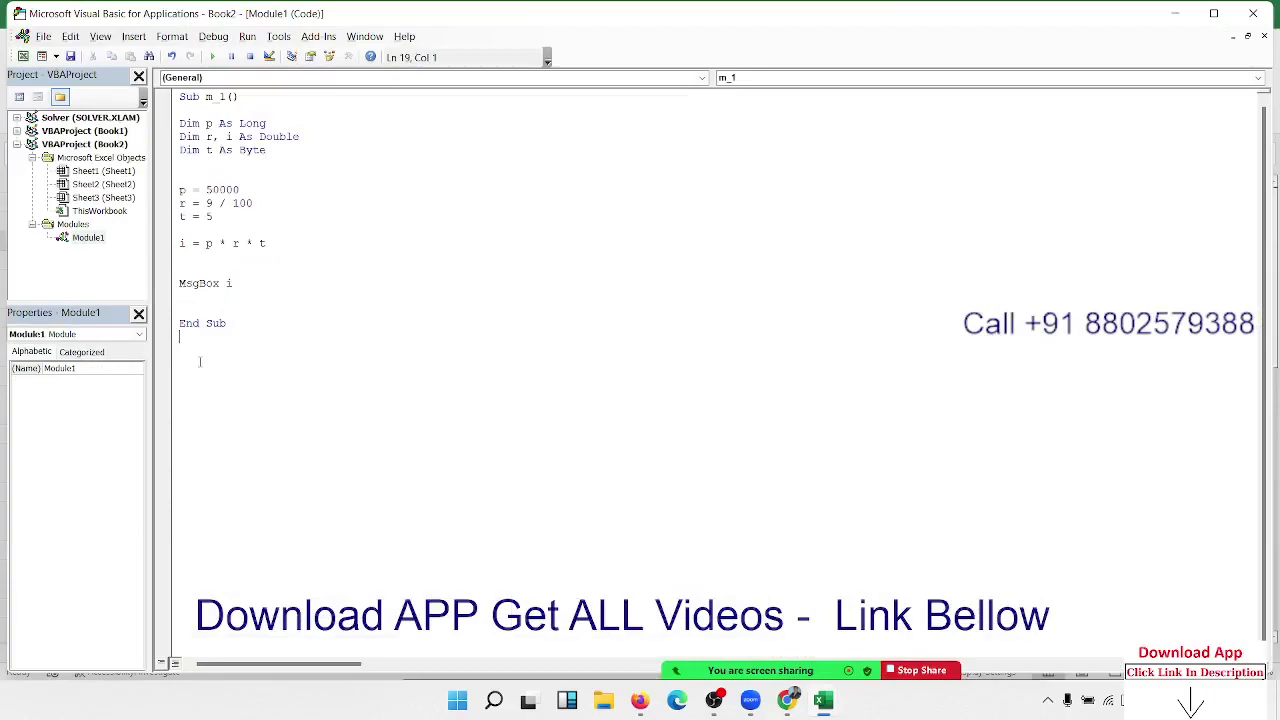
key(Up)
key(Up)
key(Up)
key(Delete)
key(Delete)
key(Up)
key(Up)
key(Up)
key(Delete)
key(Delete)
key(Up)
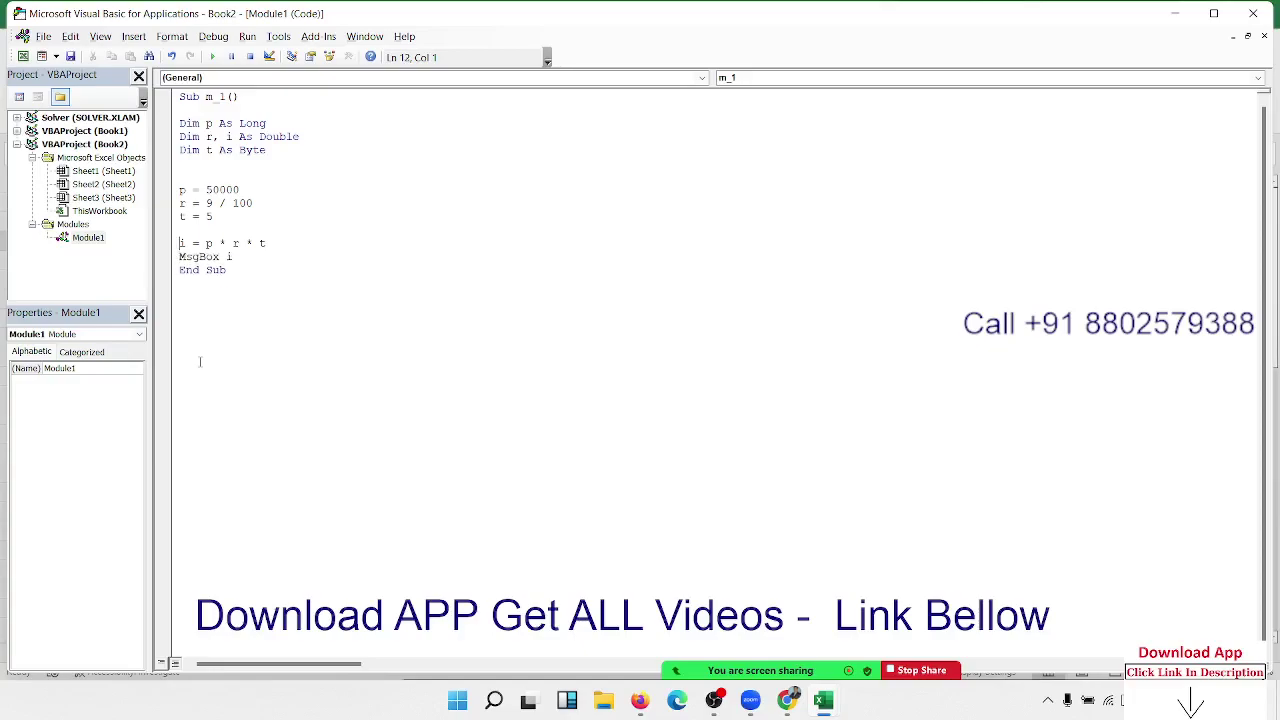
key(Up)
key(Up)
key(Up)
key(Down)
key(Down)
key(Delete)
key(Up)
key(Up)
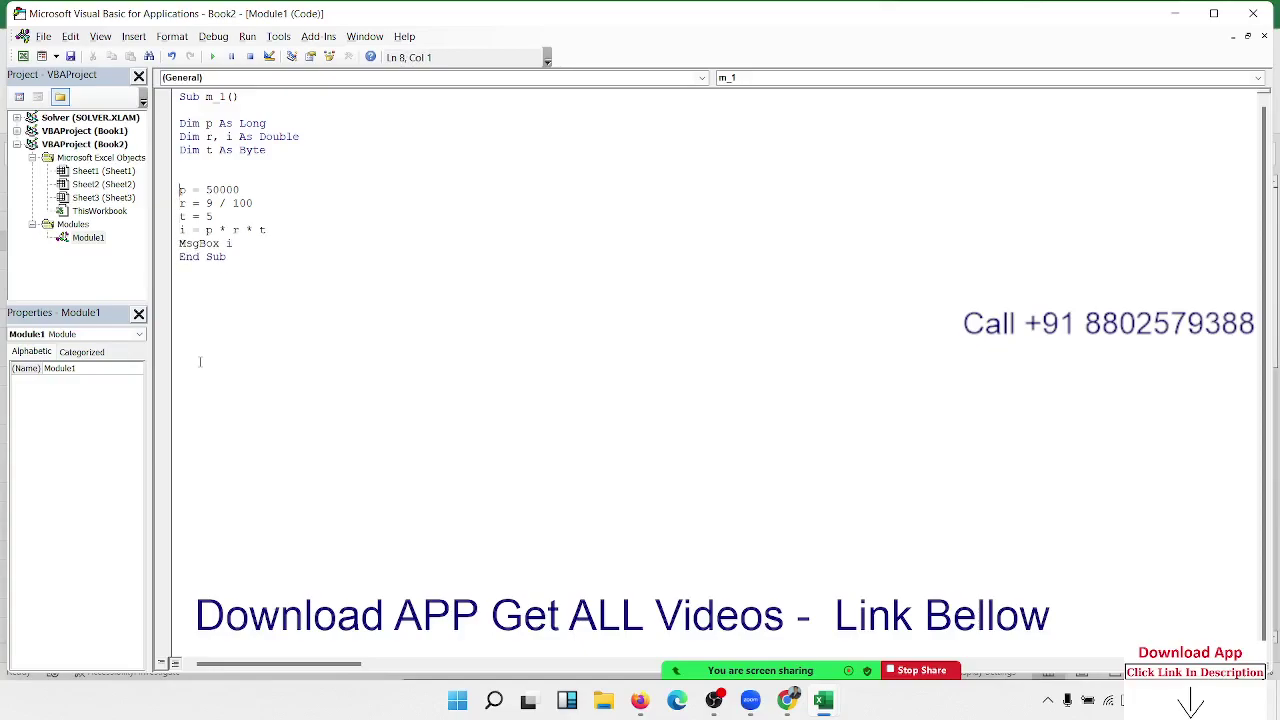
key(Up)
key(Up)
key(Up)
key(Delete)
key(Delete)
key(Up)
key(Up)
key(Up)
key(Up)
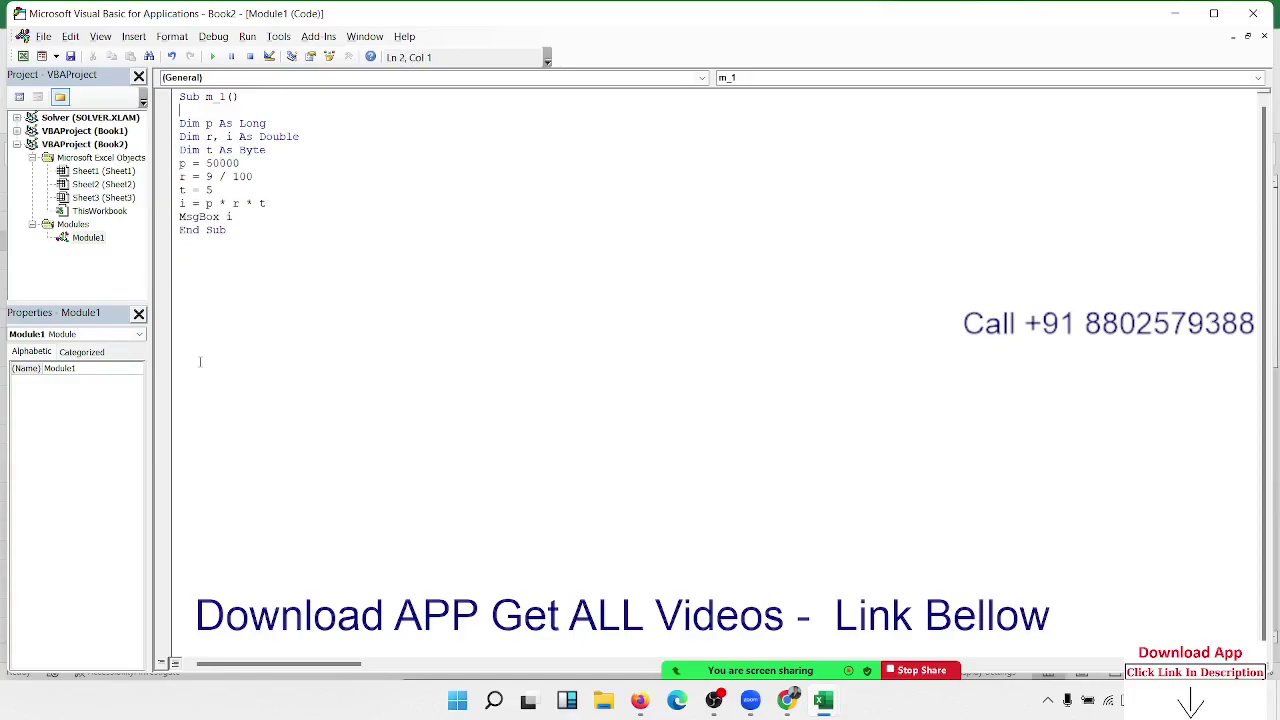
key(Delete)
Copy the whole m_1 procedure and paste a duplicate below End Sub
key(ctrl+End)
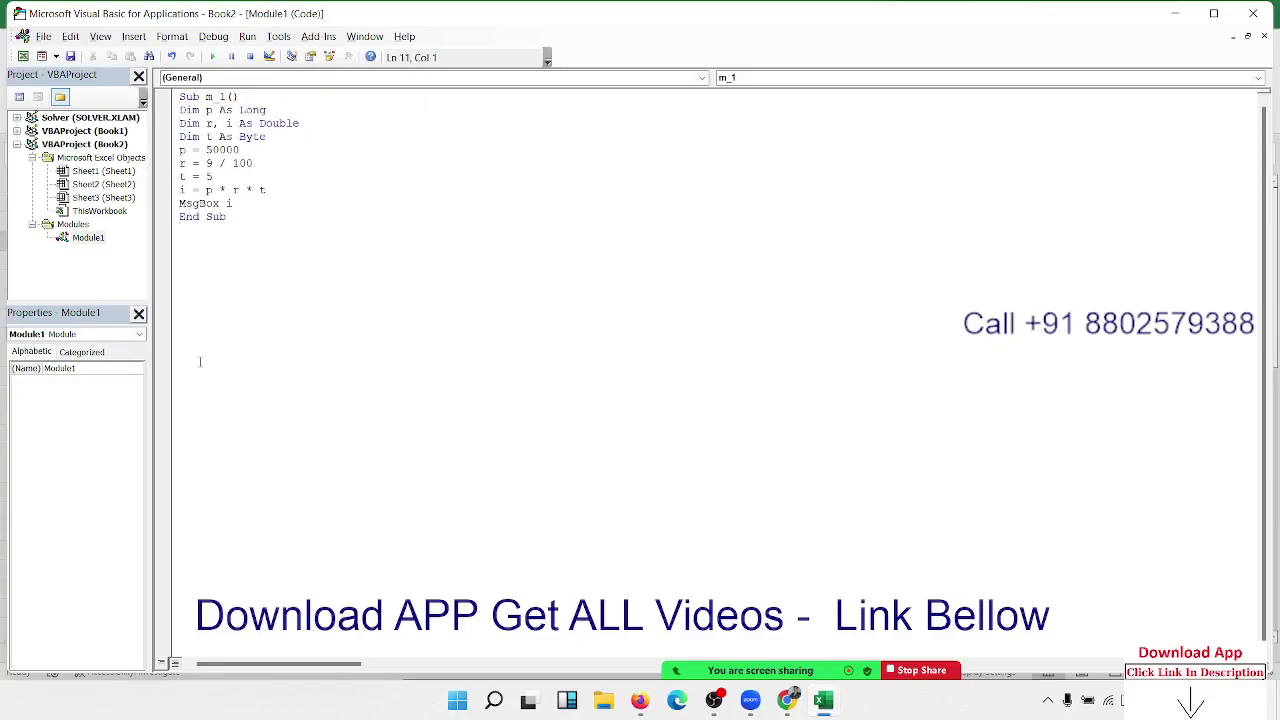
key(ctrl+a)
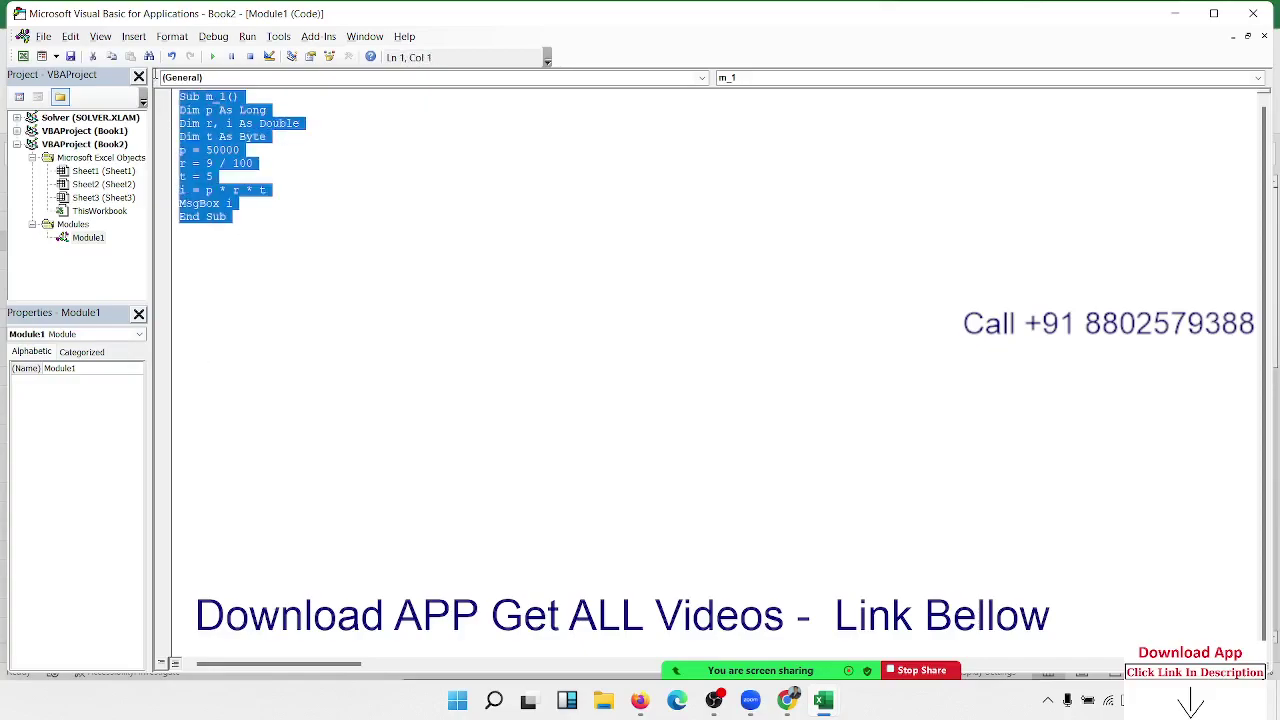
key(ctrl+c)
click(191, 240)
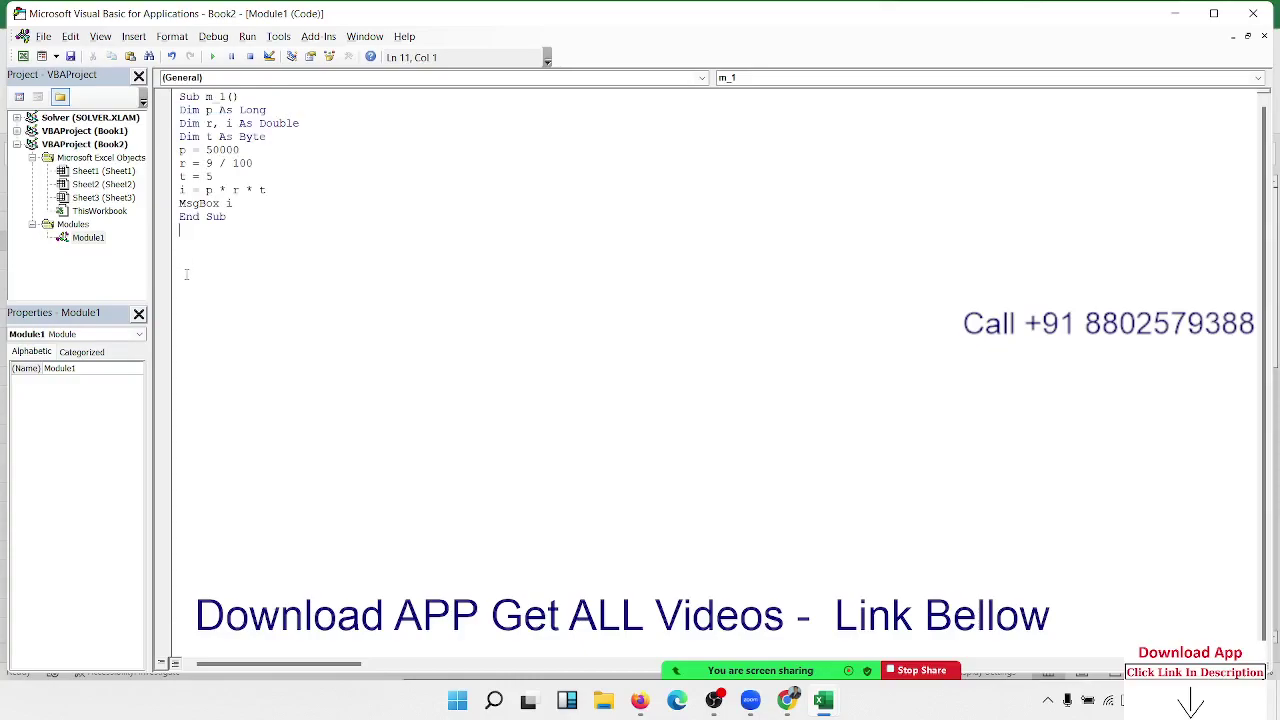
key(Return)
key(ctrl+v)
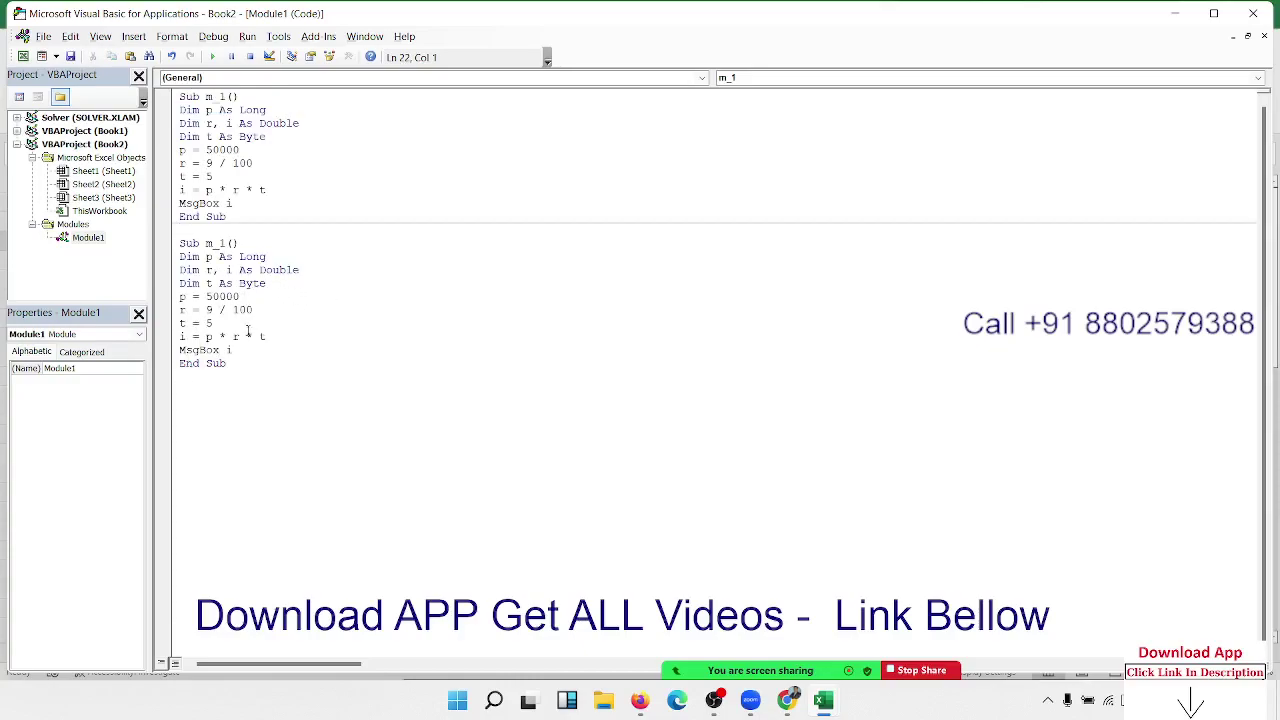
click(179, 350)
Replace the copy's formula with i = p * (1 + (r * t))
key(Return)
key(Up)
key(Return)
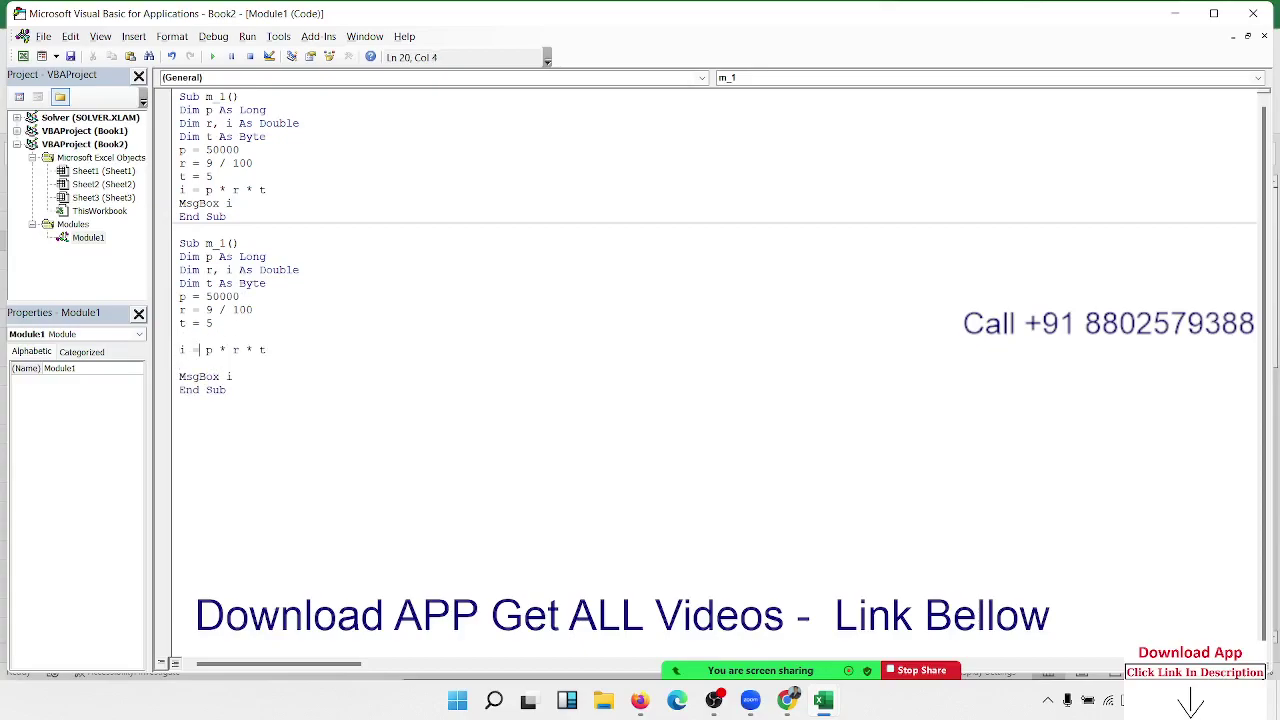
key(shift+End)
key(Delete)
key(Delete)
text(p()
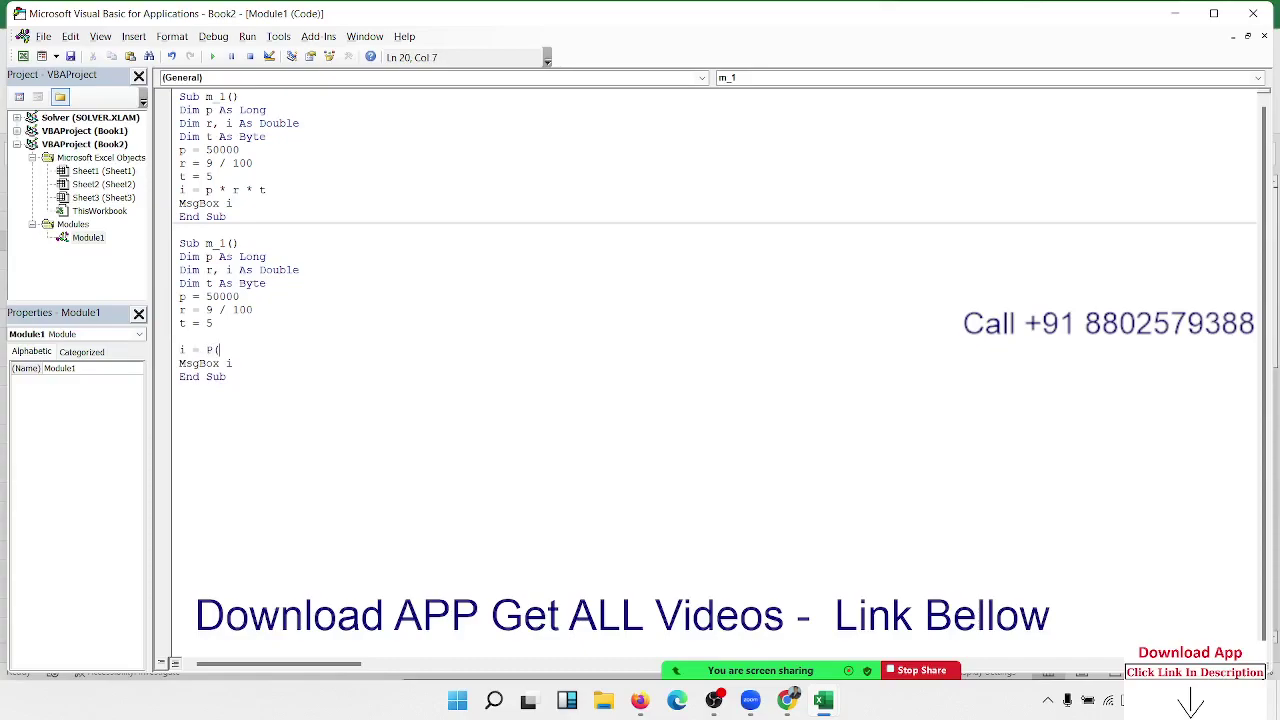
text(*)
key(Return)
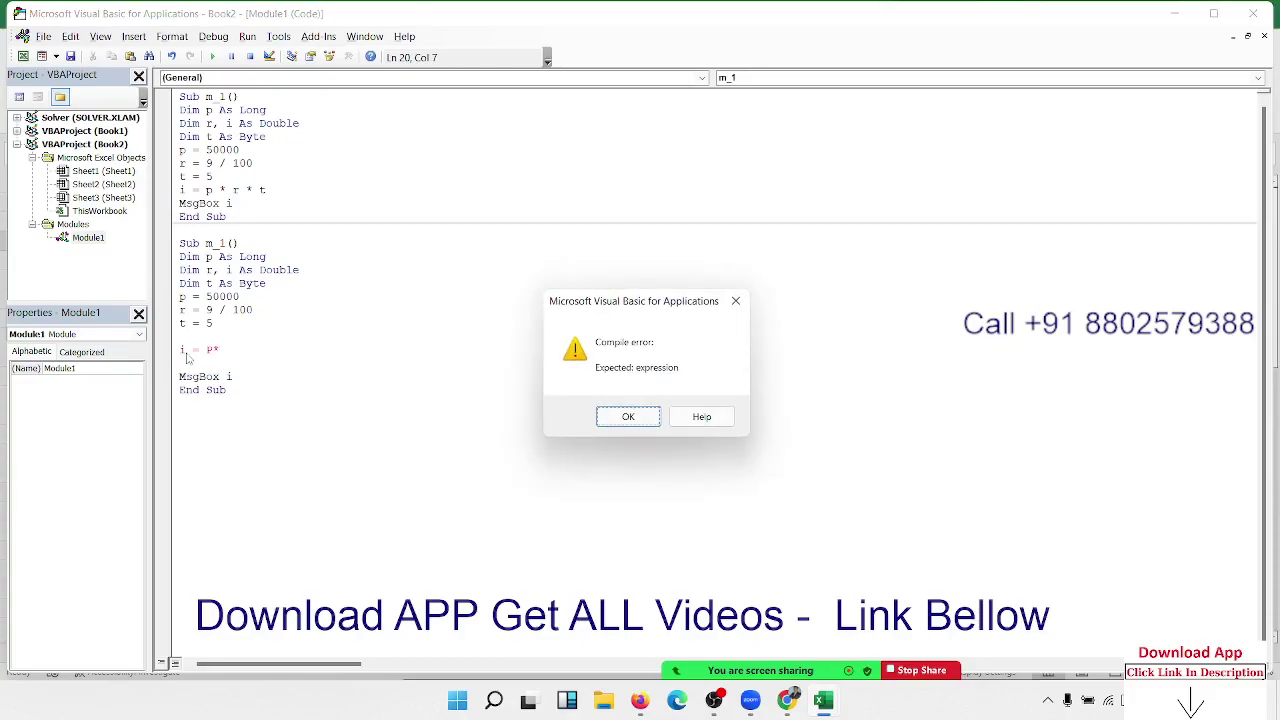
key(Return)
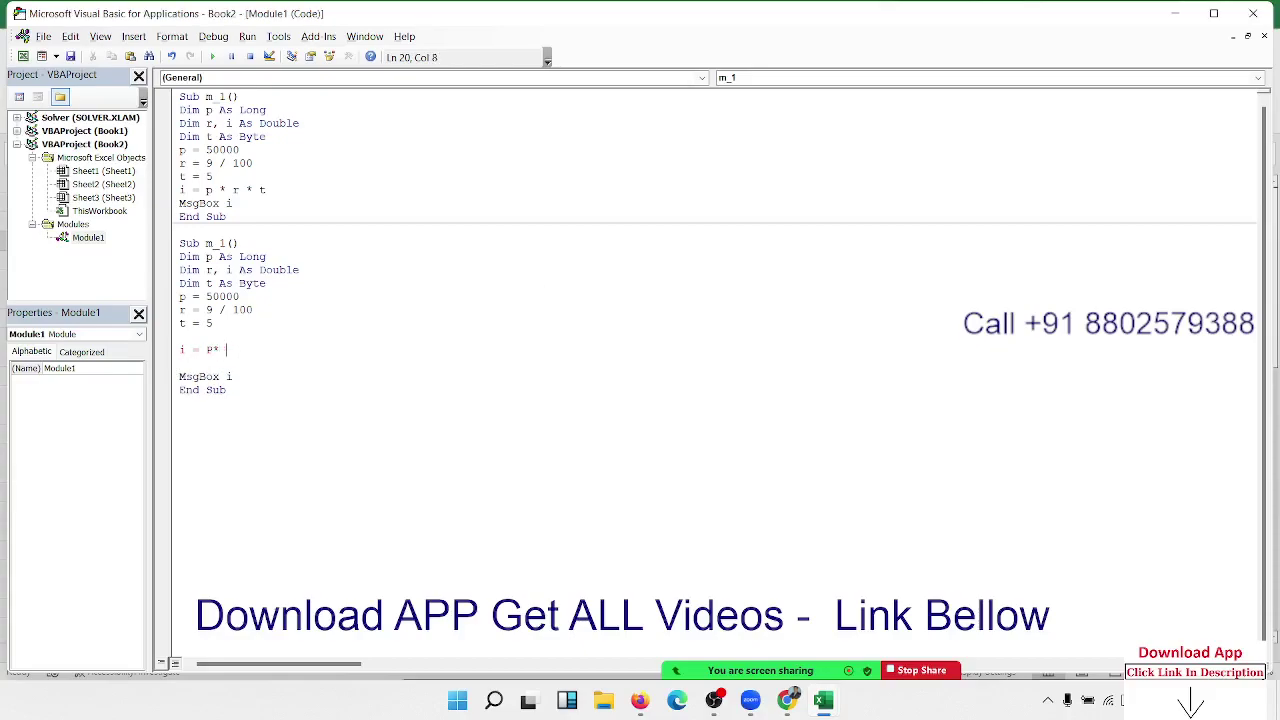
text((1)
text(+ )
text((r*)
text(t))
key(Return)
key(BackSpace)
Rename the copy to m_2 to fix the ambiguous name, then run it to get 72500
click(212, 57)
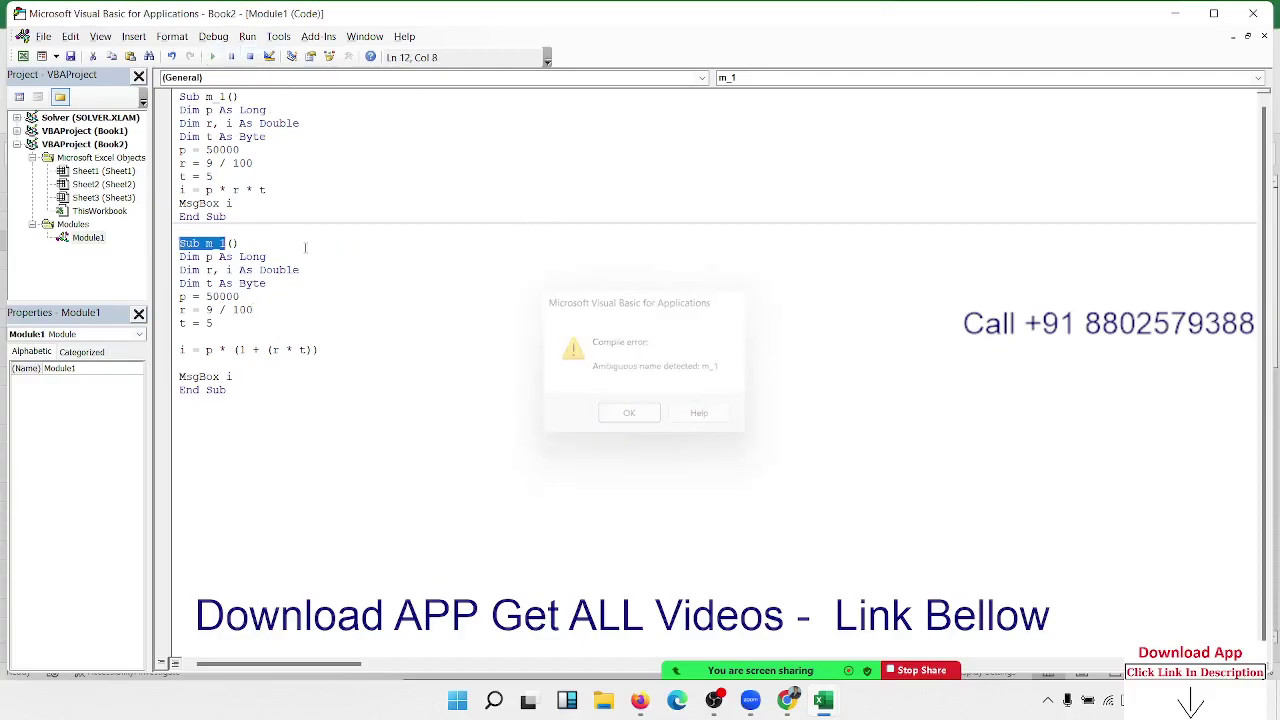
key(Return)
click(226, 243)
key(BackSpace)
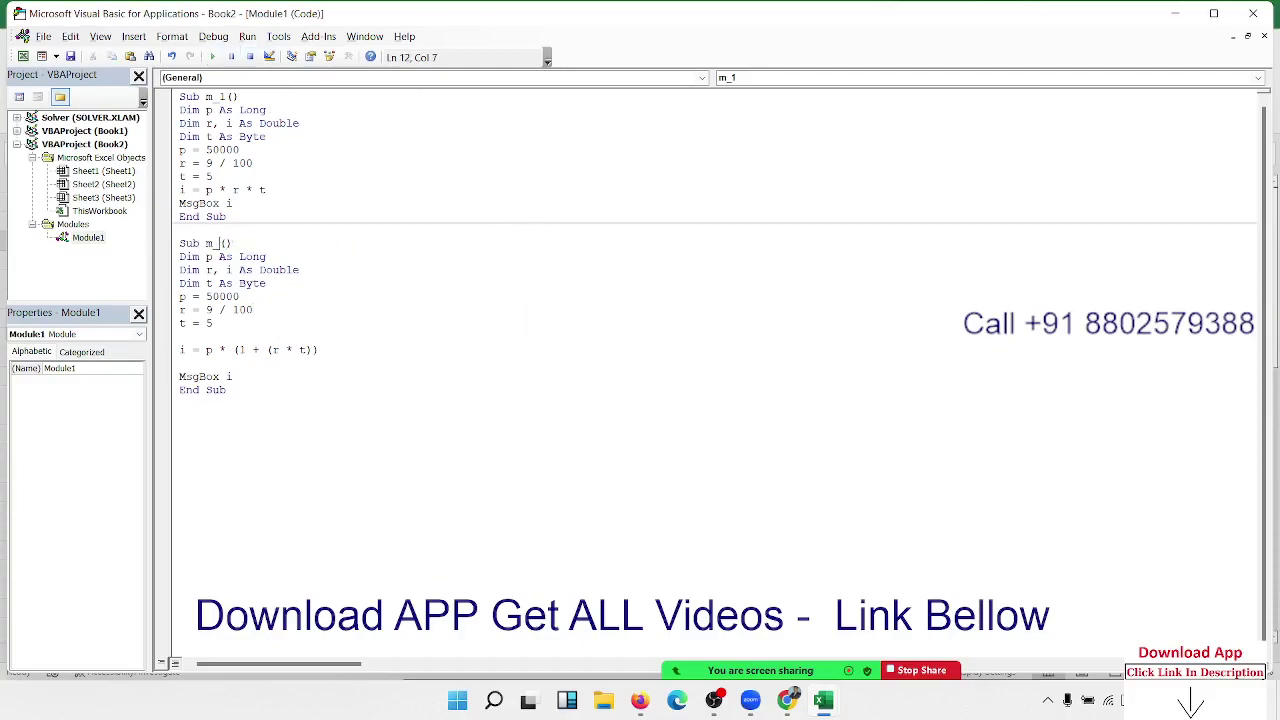
text(2)
key(Down)
key(Down)
key(Down)
key(End)
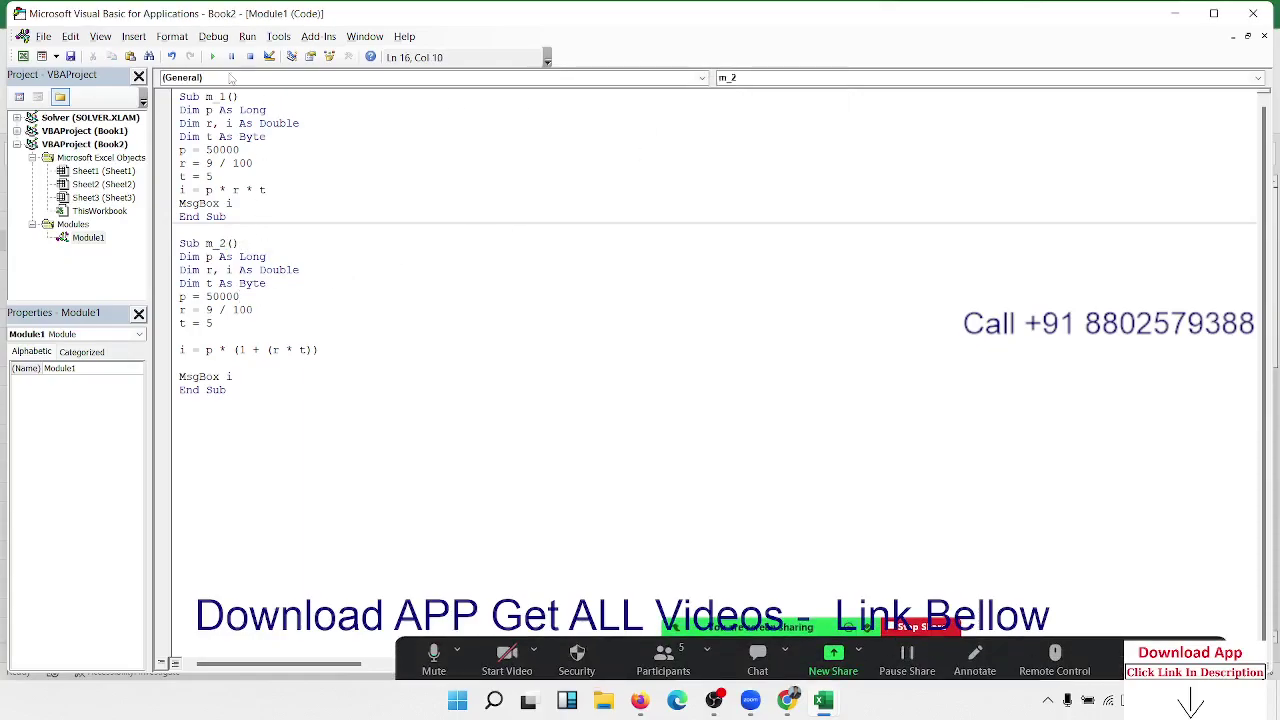
click(212, 57)
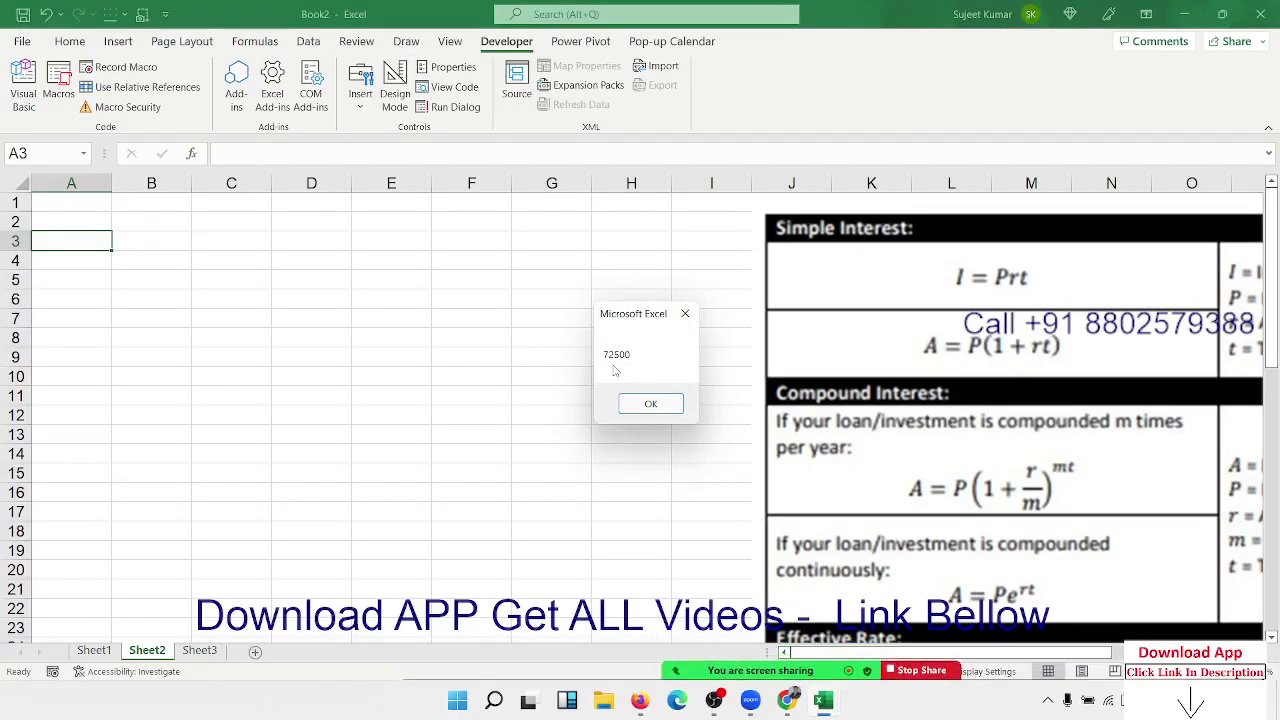
click(650, 403)
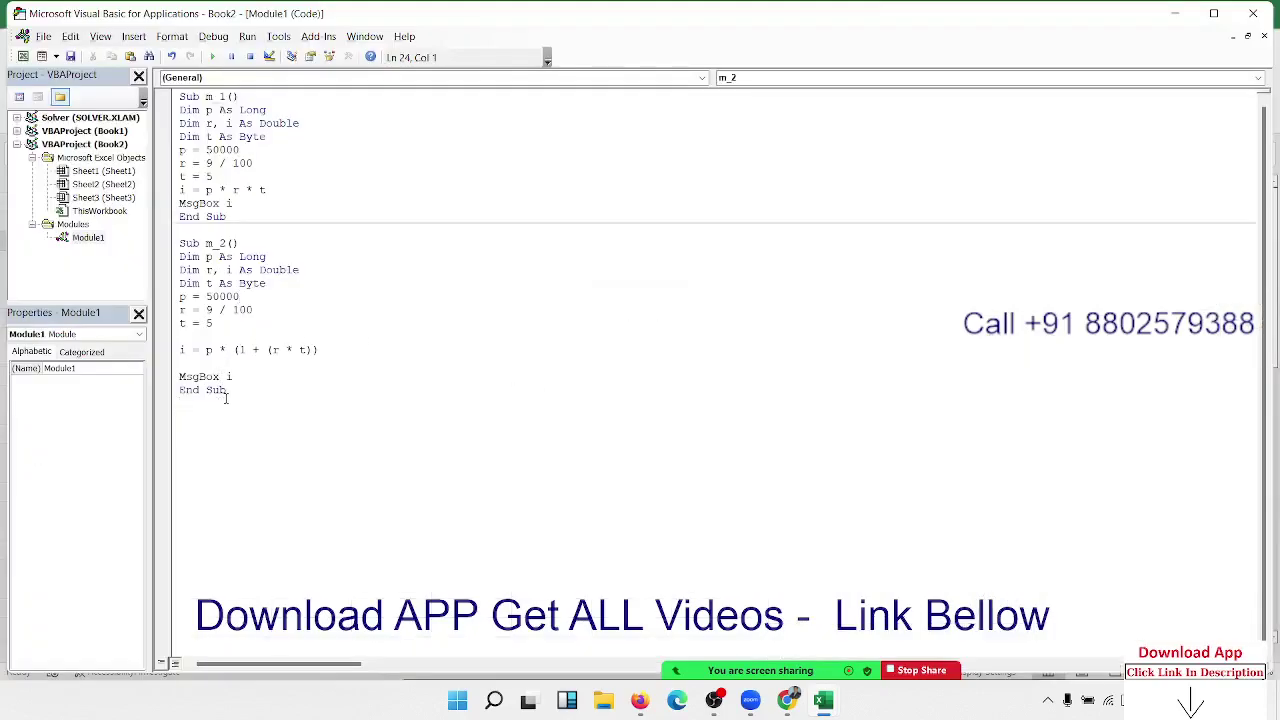
Duplicate the m_2 procedure below itself and rename the copy m_3
drag(228, 392, 165, 243)
key(ctrl+c)
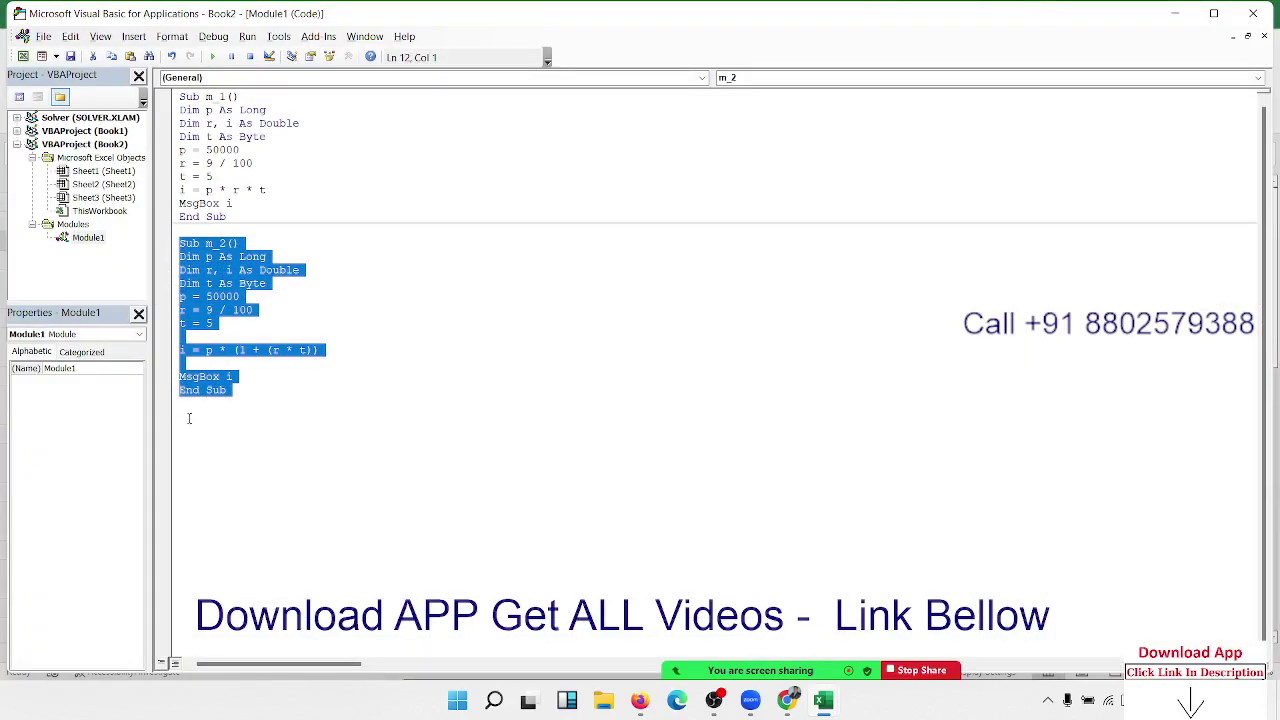
click(197, 400)
key(ctrl+v)
click(228, 416)
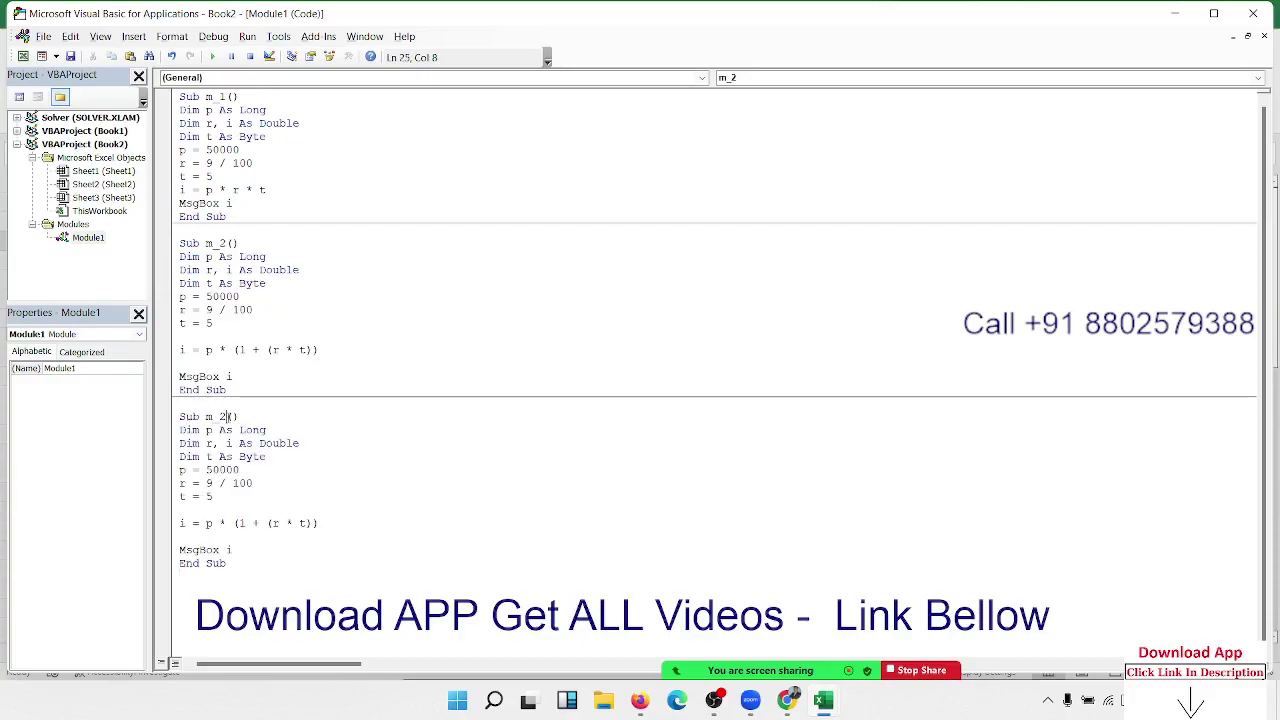
key(BackSpace)
text(3)
Rename the Double variable i to A in m_3, checking the formulas in Excel
click(283, 457)
key(Return)
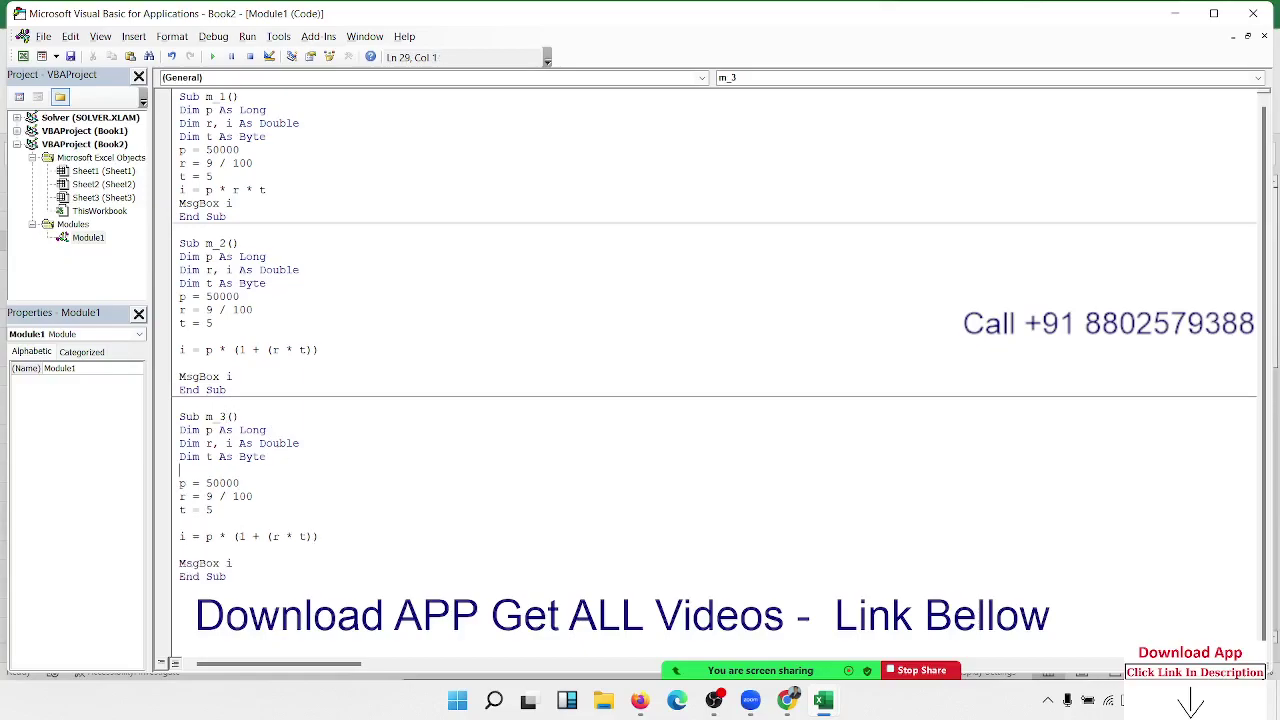
key(alt+F11)
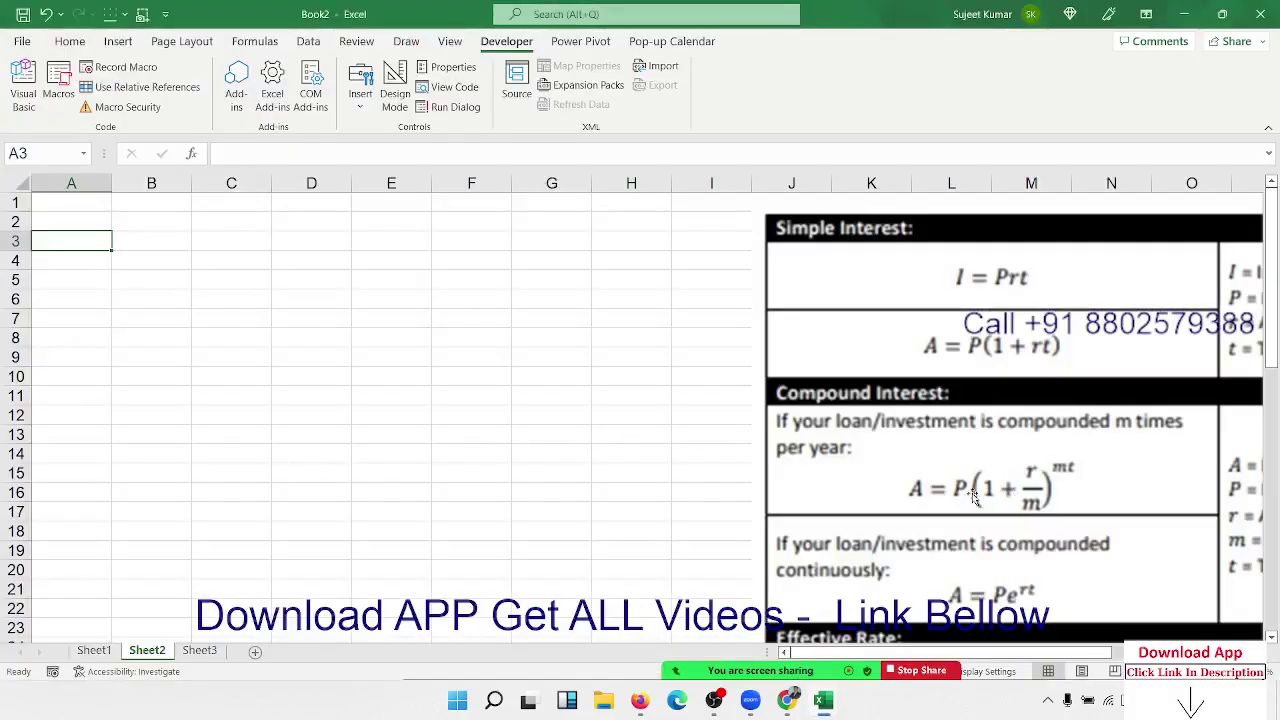
key(alt+F11)
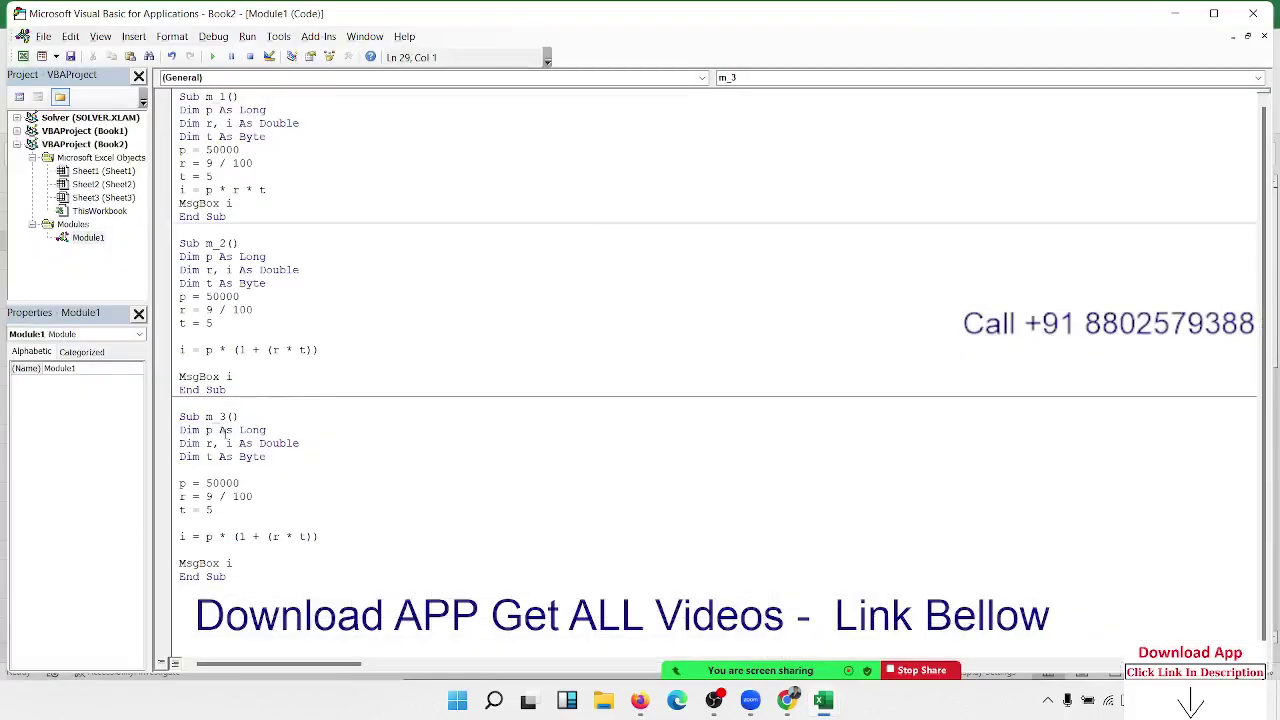
double_click(227, 443)
text(A)
key(alt+F11)
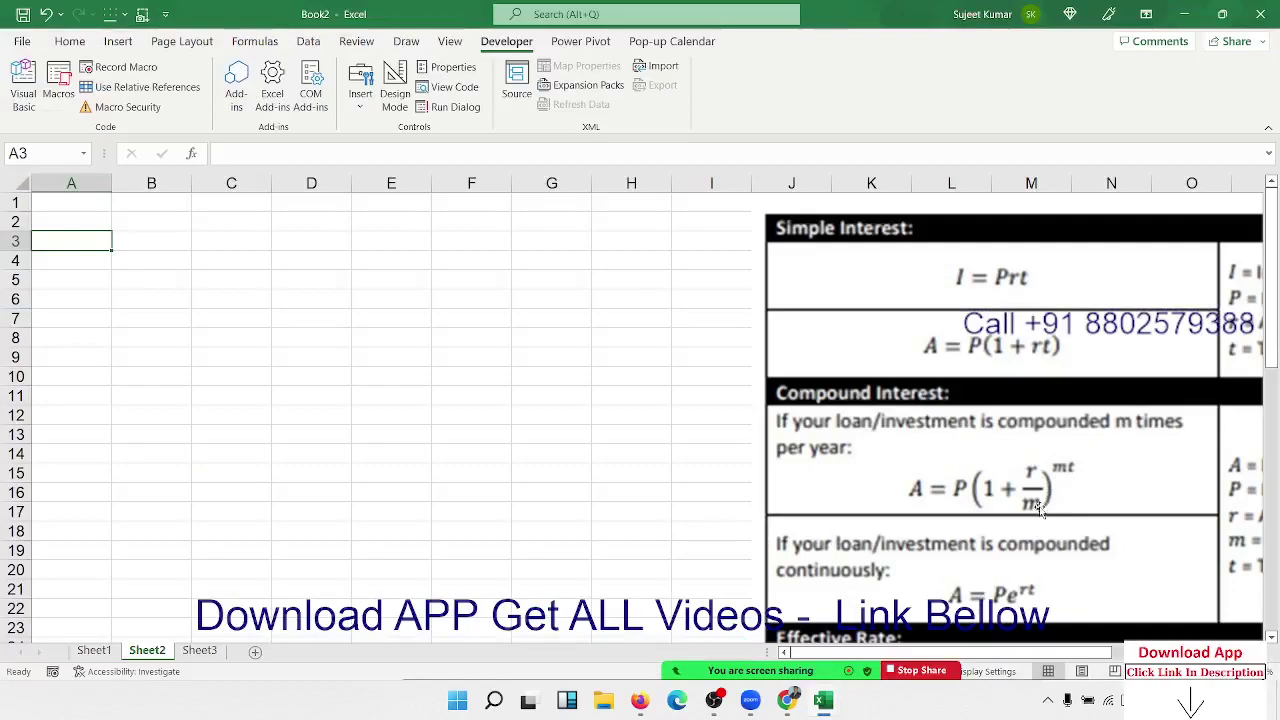
key(alt+F11)
Declare m As Byte and assign m = 12 below t = 5
click(281, 456)
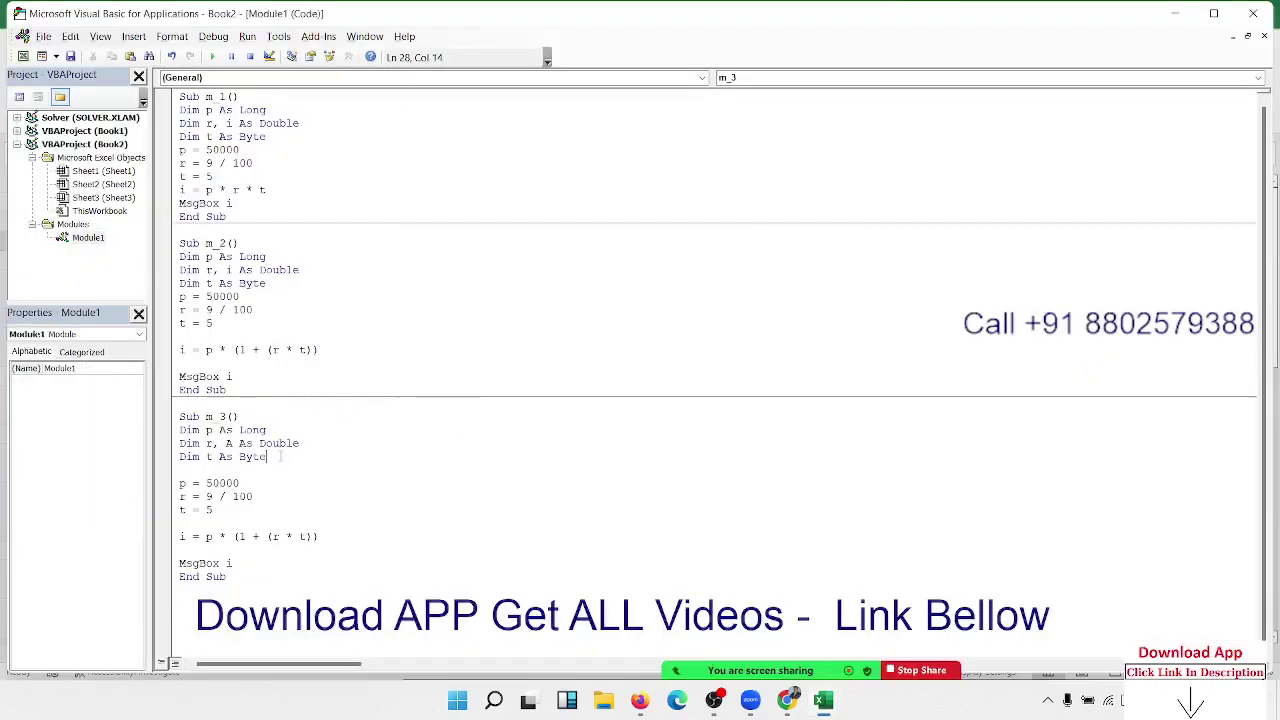
key(Return)
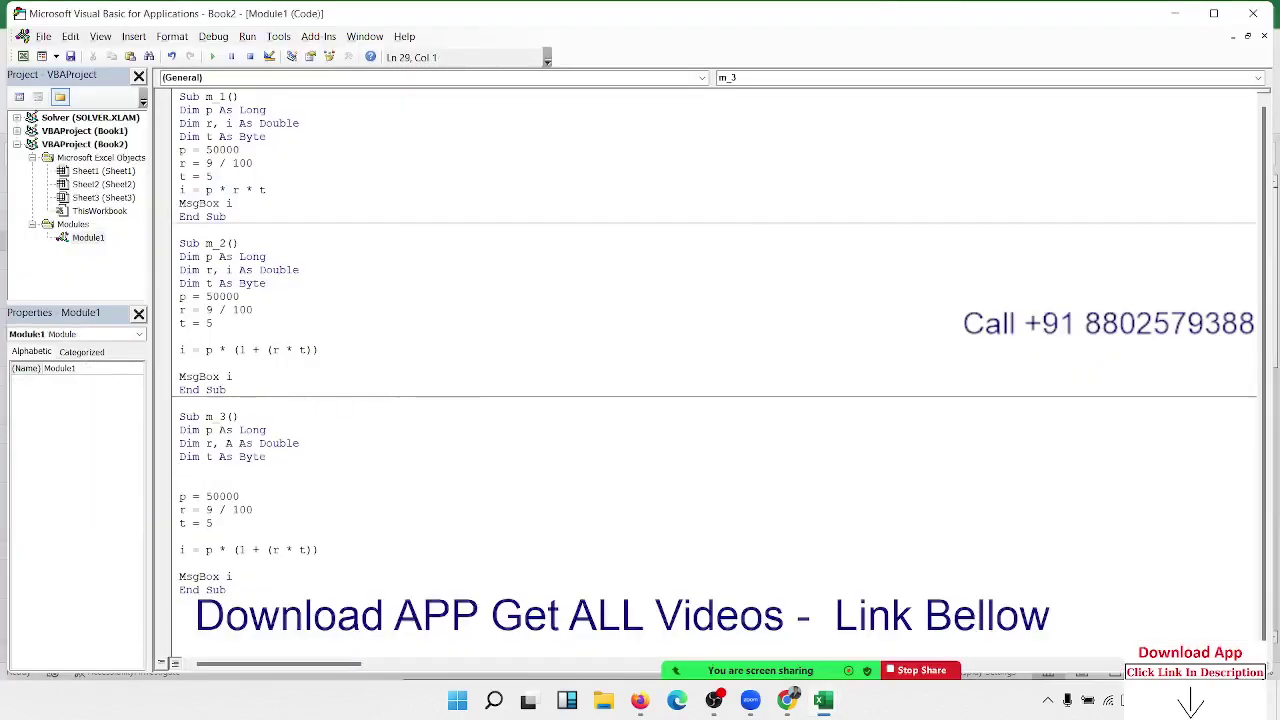
text(dim m as )
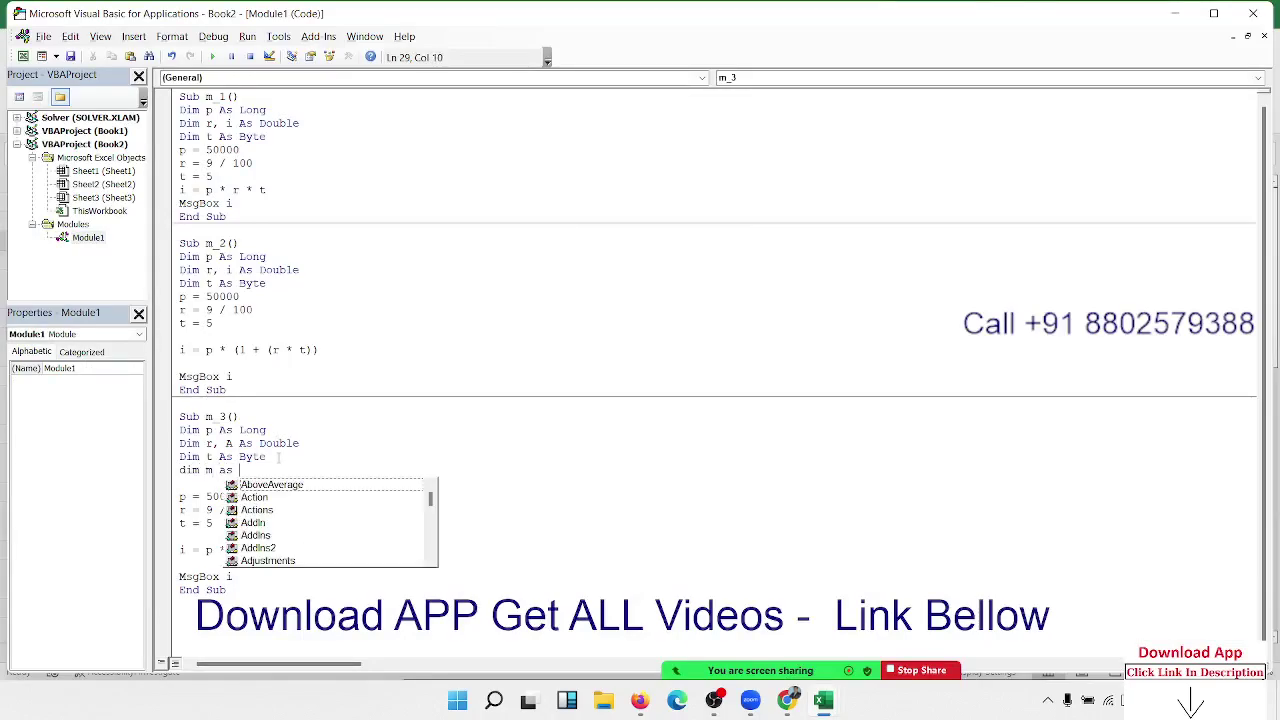
text(b)
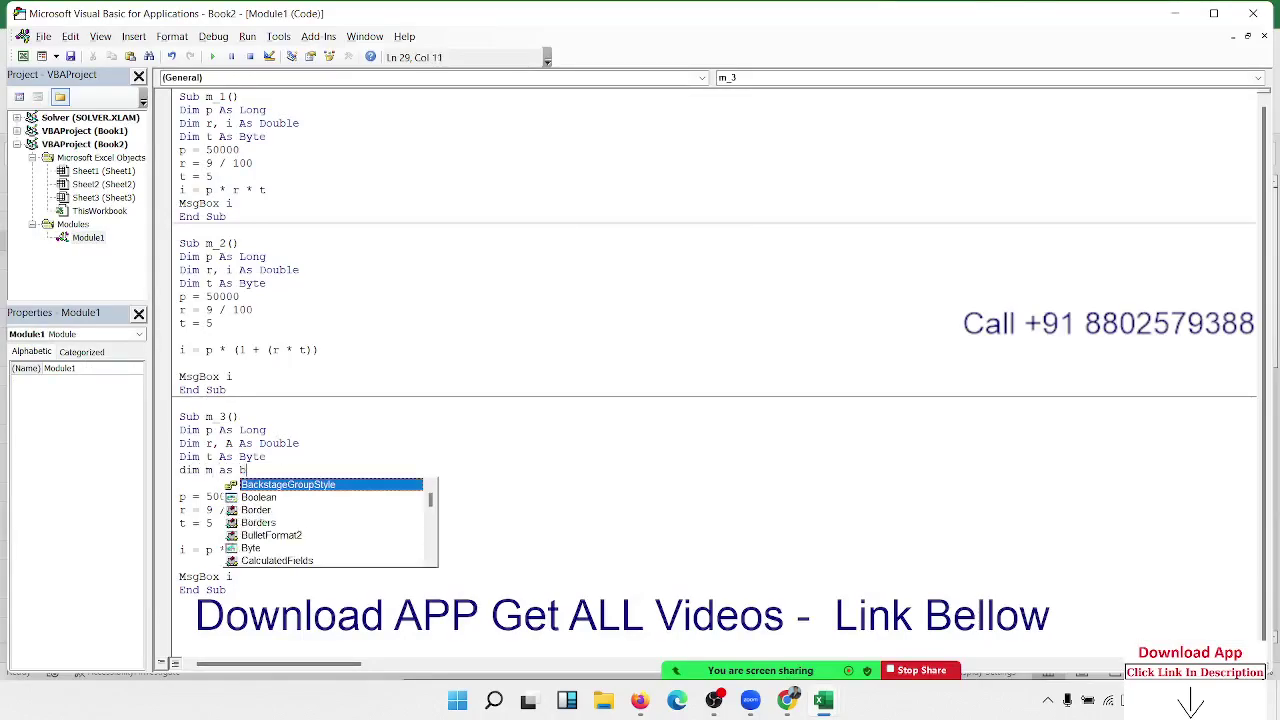
text(y)
key(Tab)
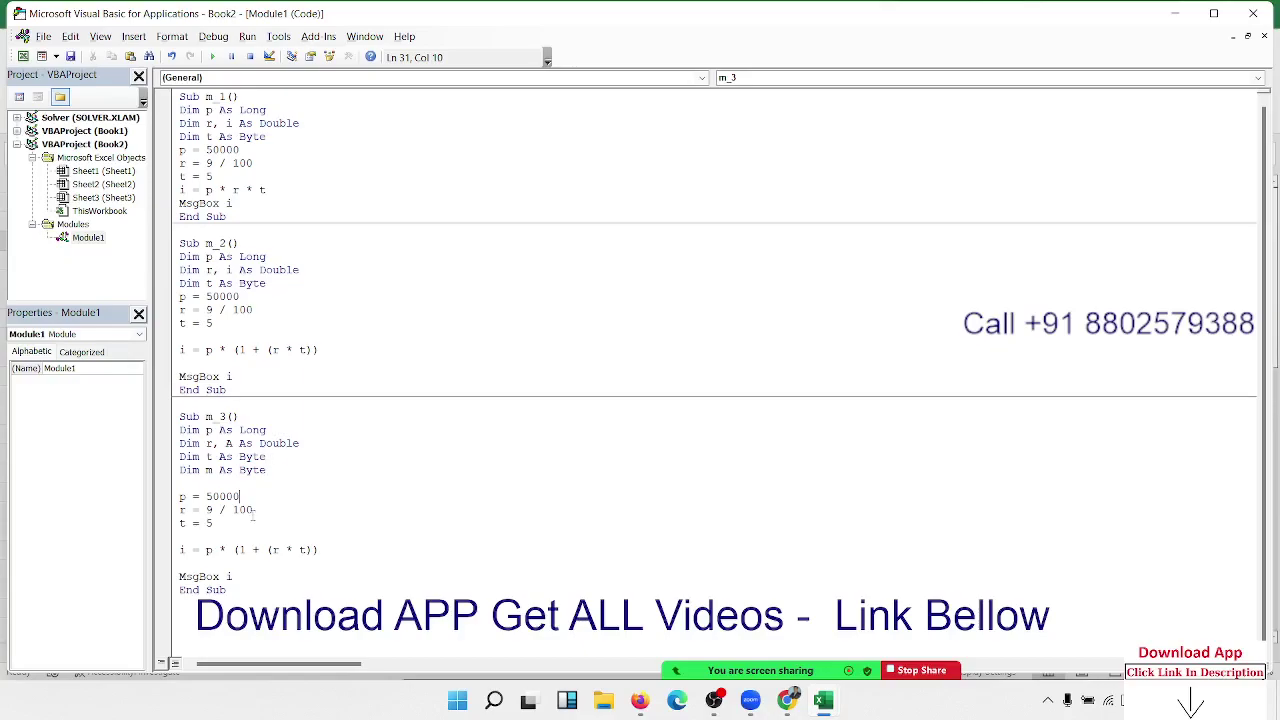
click(200, 481)
double_click(199, 472)
click(241, 485)
text(m)
text(=12)
key(Return)
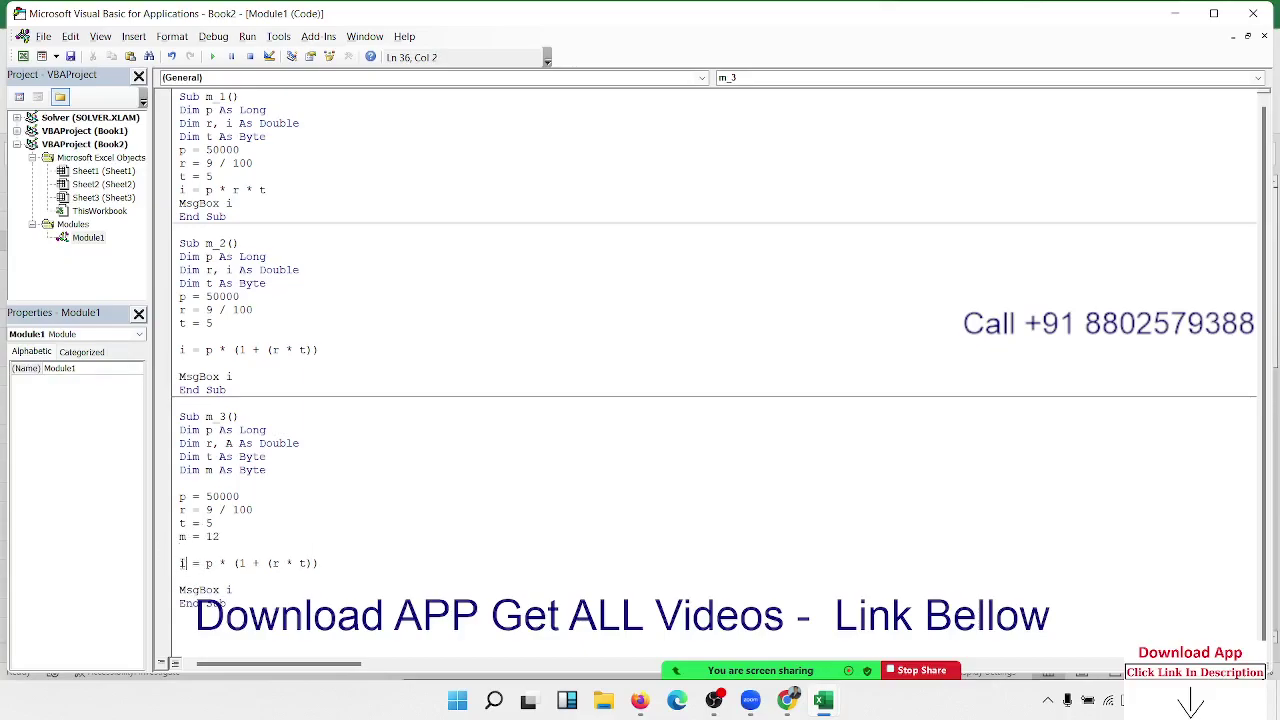
Delete the old interest formula line and begin the new A line
drag(181, 564, 401, 564)
key(BackSpace)
text(A)
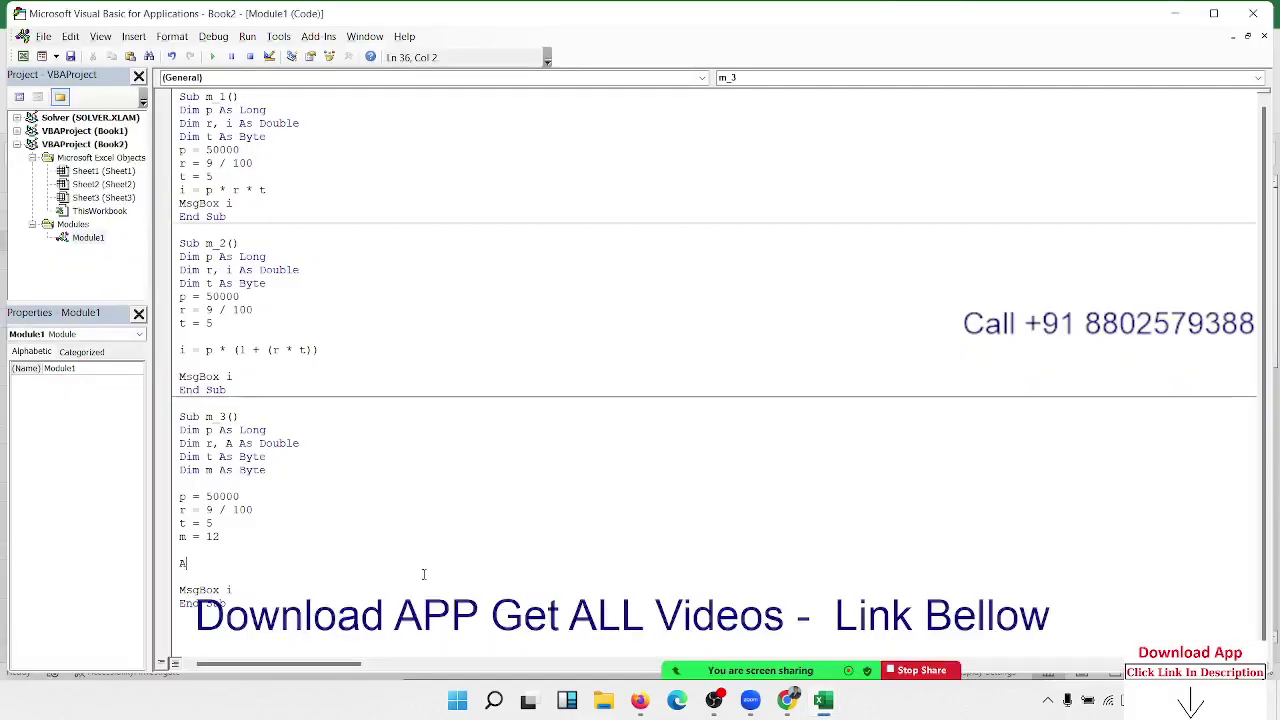
Write the formula A = p * ((1 + (r / m)) ^ (m * t)), checking it against Excel
key(alt+Tab)
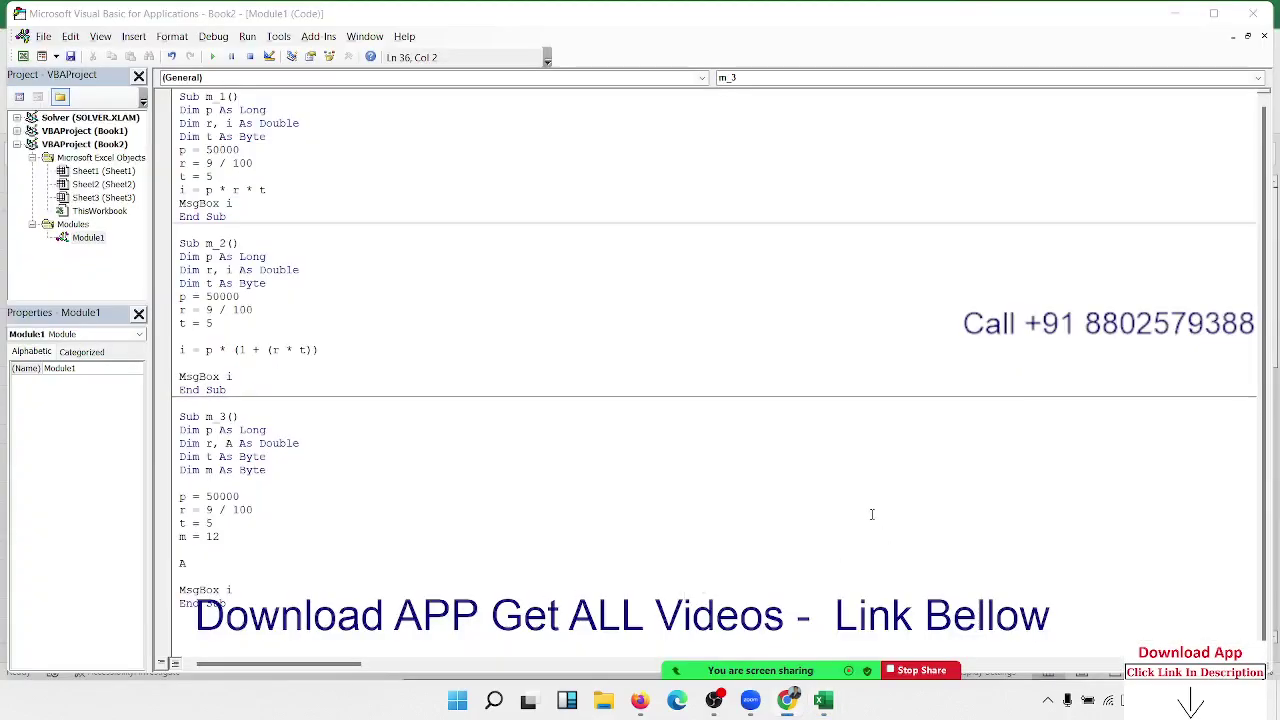
key(alt+Tab)
key(alt+Tab)
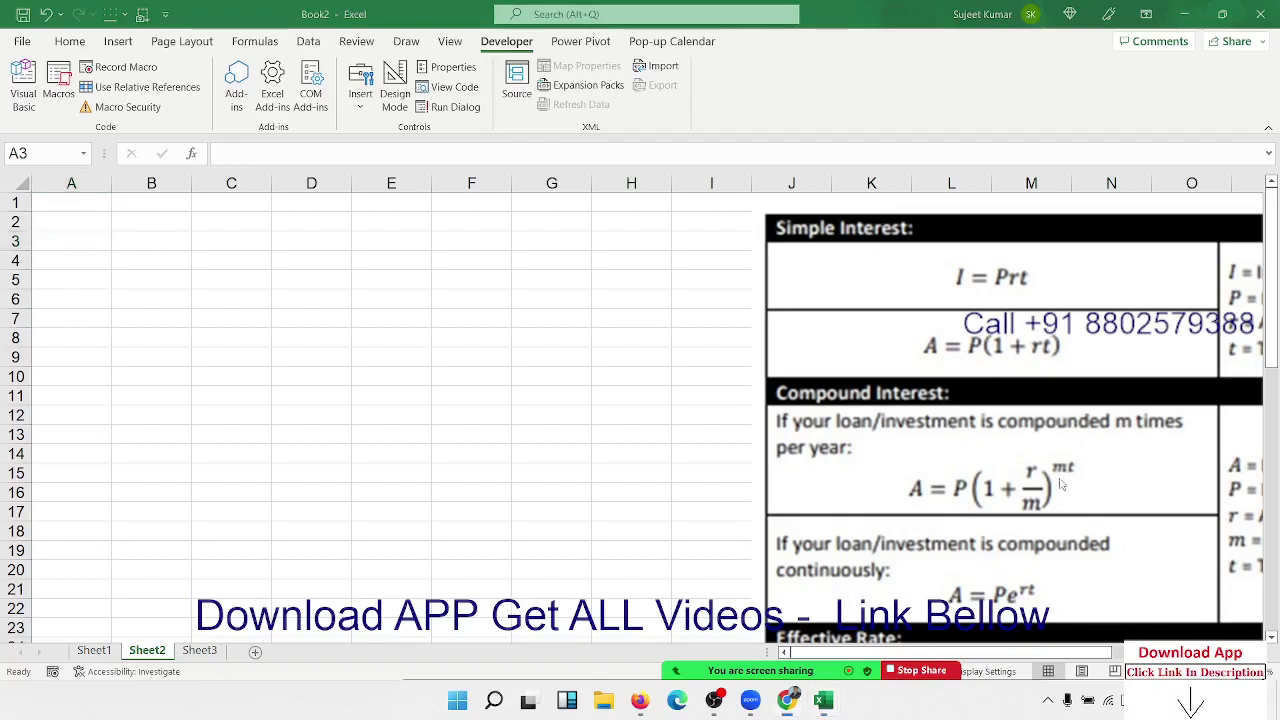
key(alt+Tab)
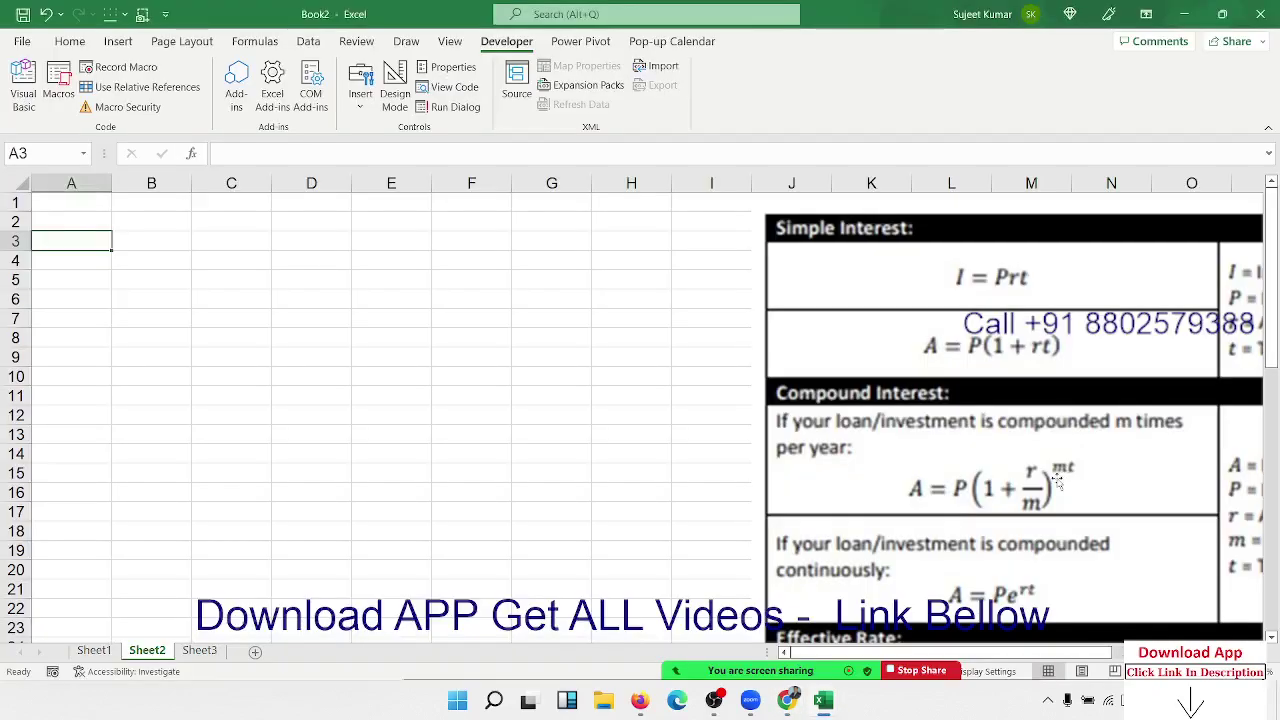
key(alt+Tab)
key(alt+Tab)
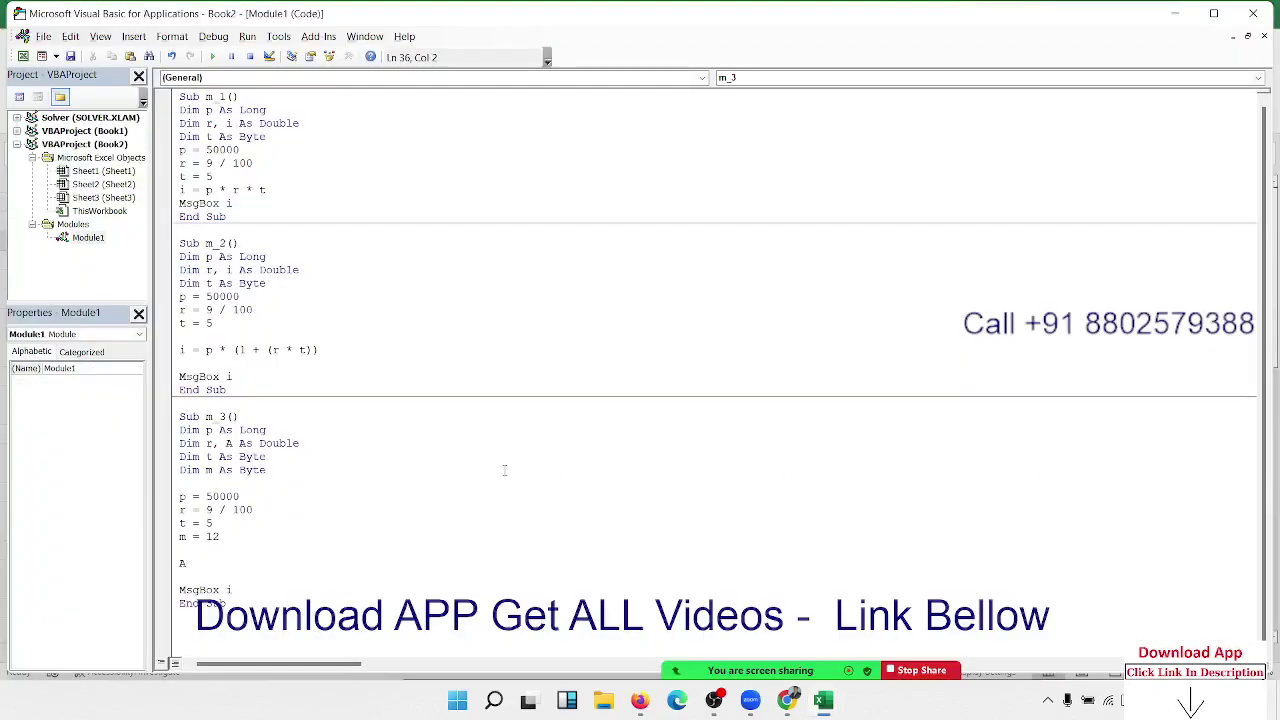
text(=p )
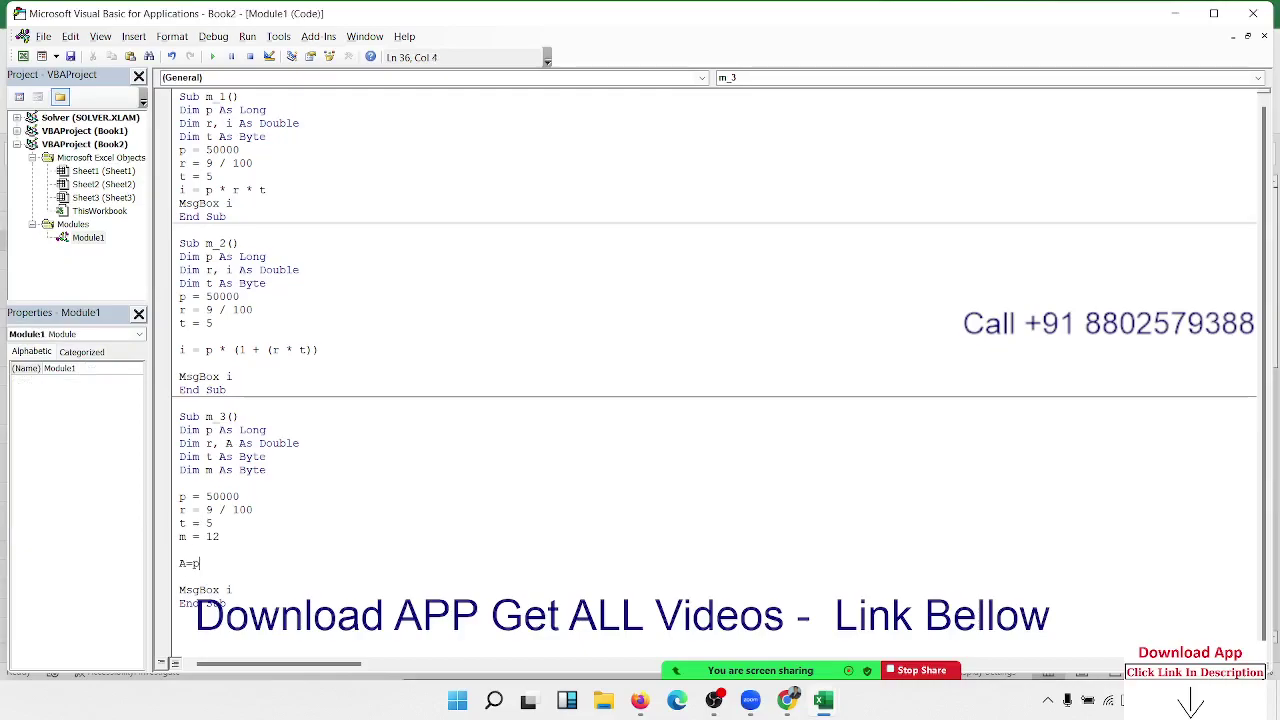
text(*( )
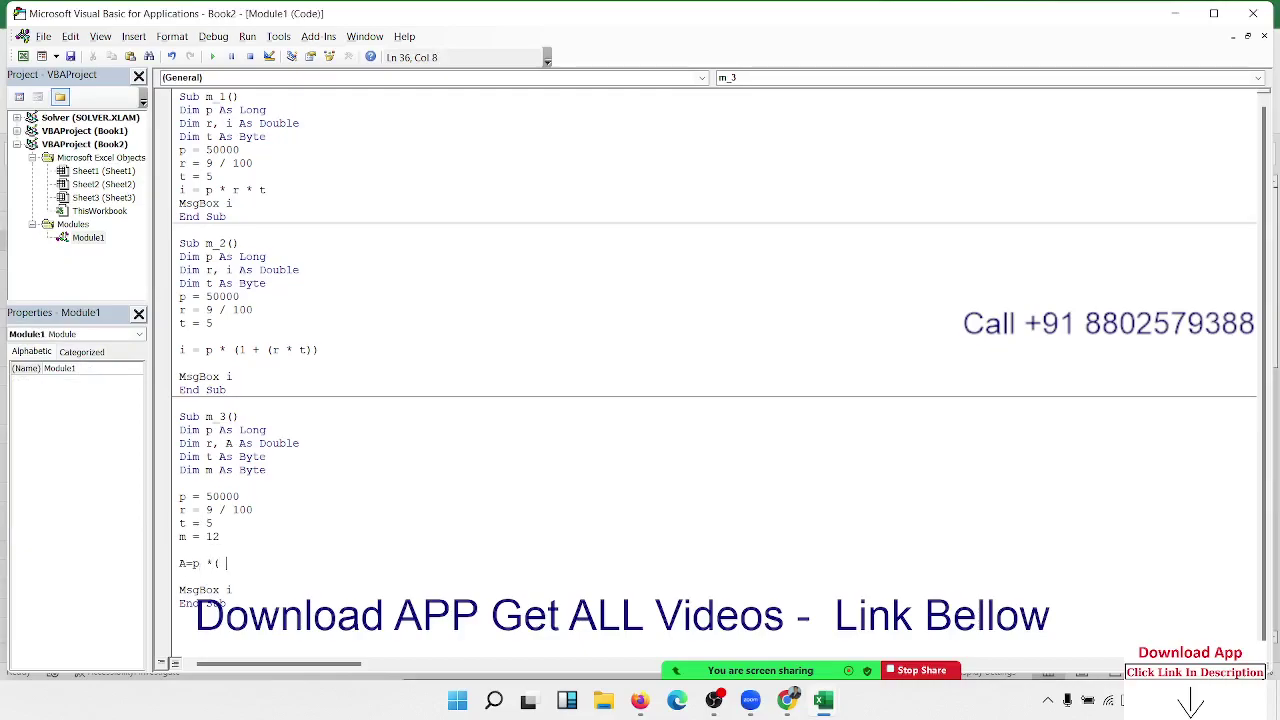
text(1+ )
text((r/)
text(m)))
text(^()
text(m)
text(*t))
click(211, 563)
text(()
click(345, 563)
text())
click(318, 524)
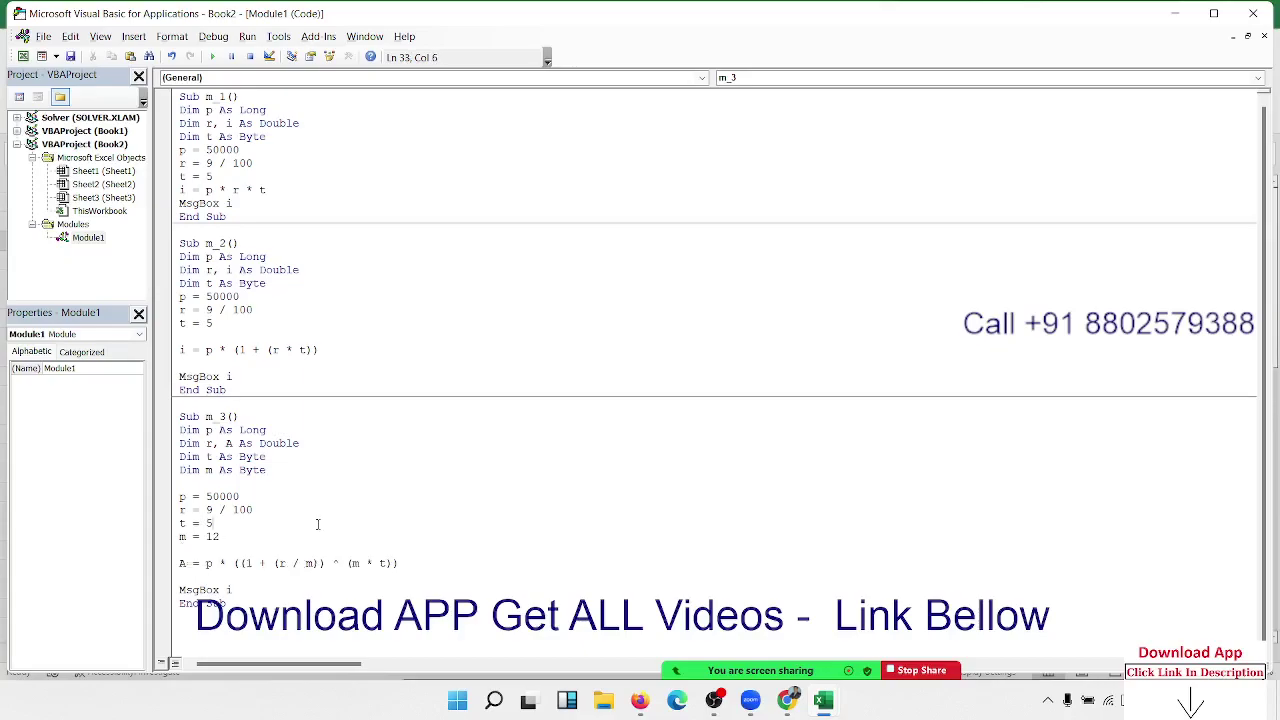
Change the message box to MsgBox A and run m_3, showing 78284.0513470785
double_click(267, 594)
text(a)
click(310, 510)
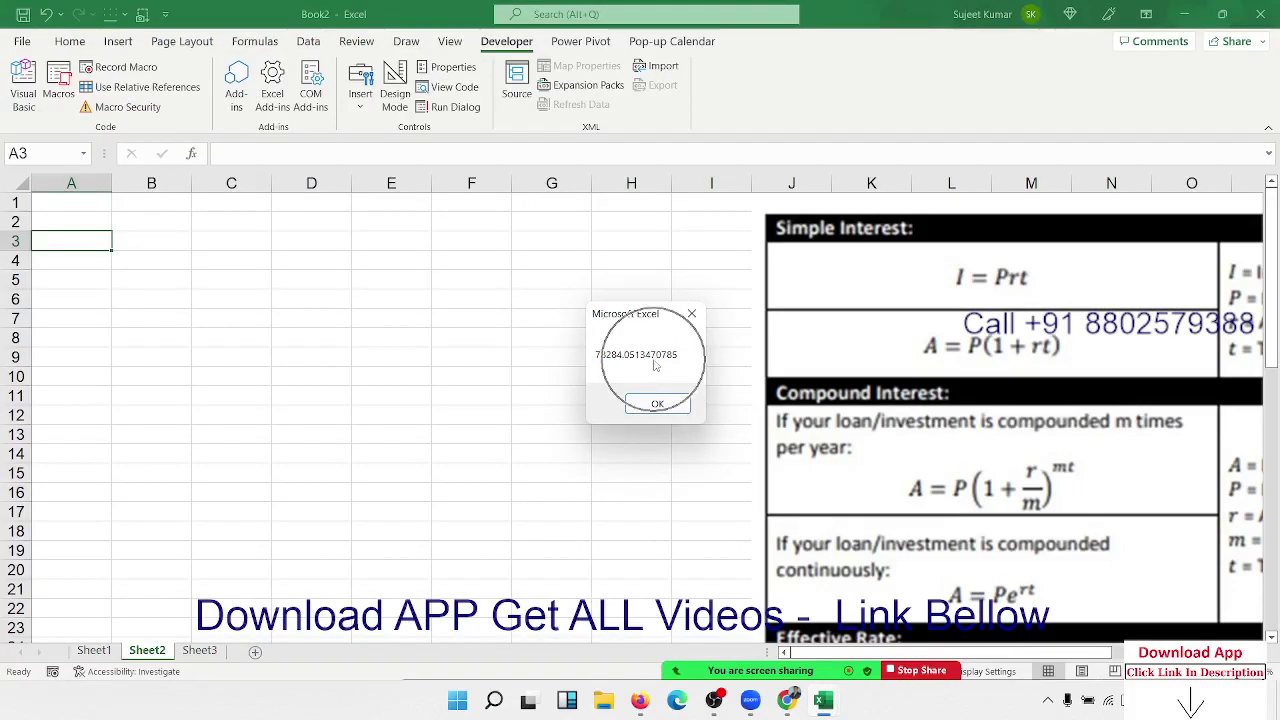
Change m_3's message line to MsgBox Round(A, 2) and rerun it, showing 78284.05
click(664, 408)
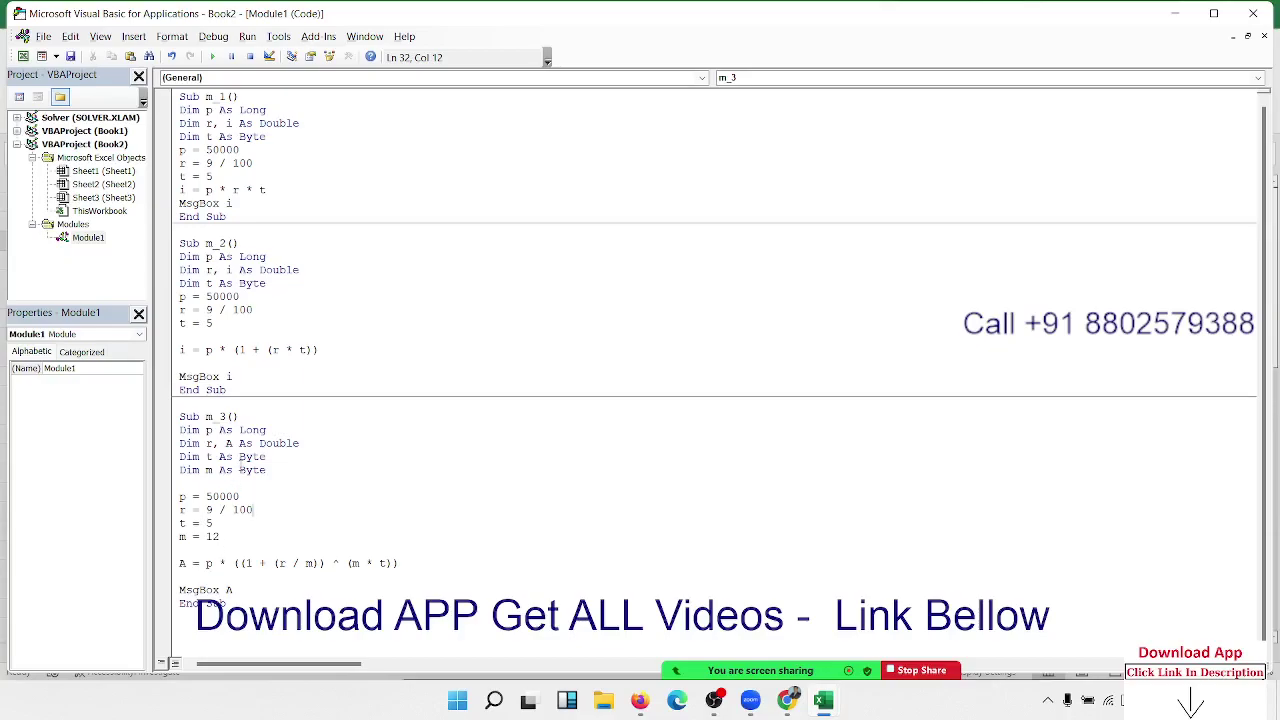
click(301, 443)
drag(301, 443, 244, 443)
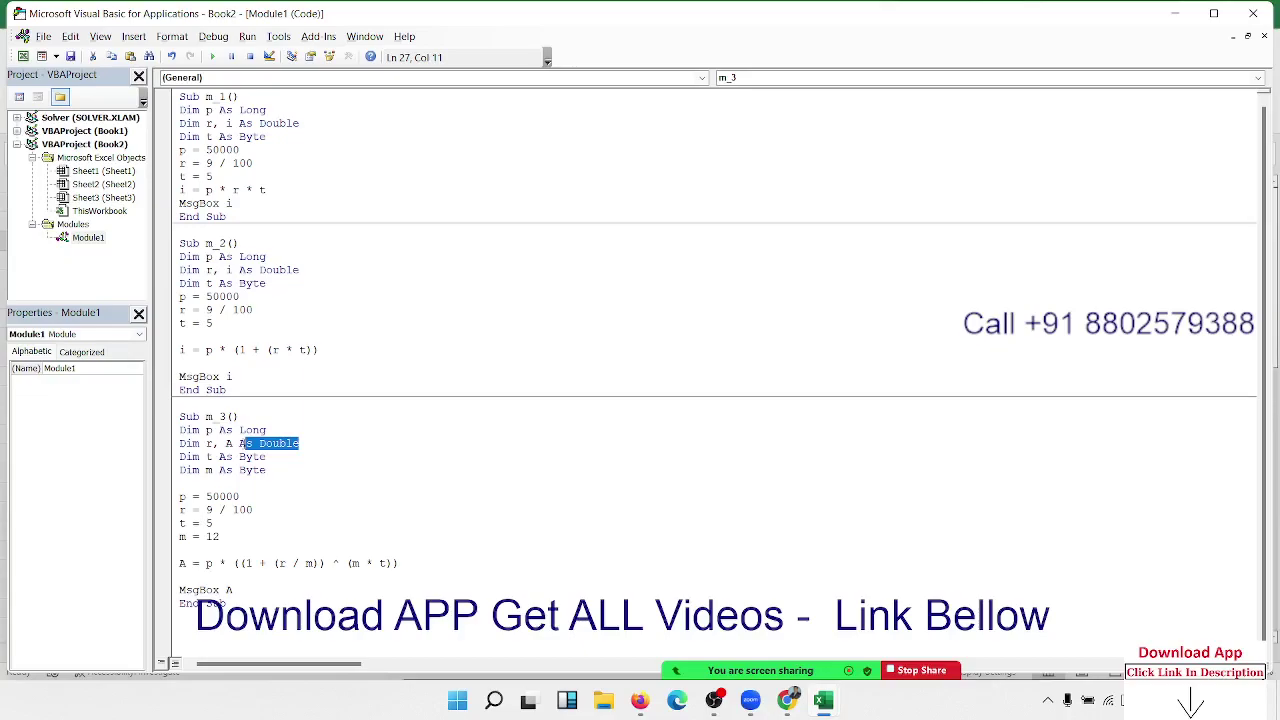
click(224, 590)
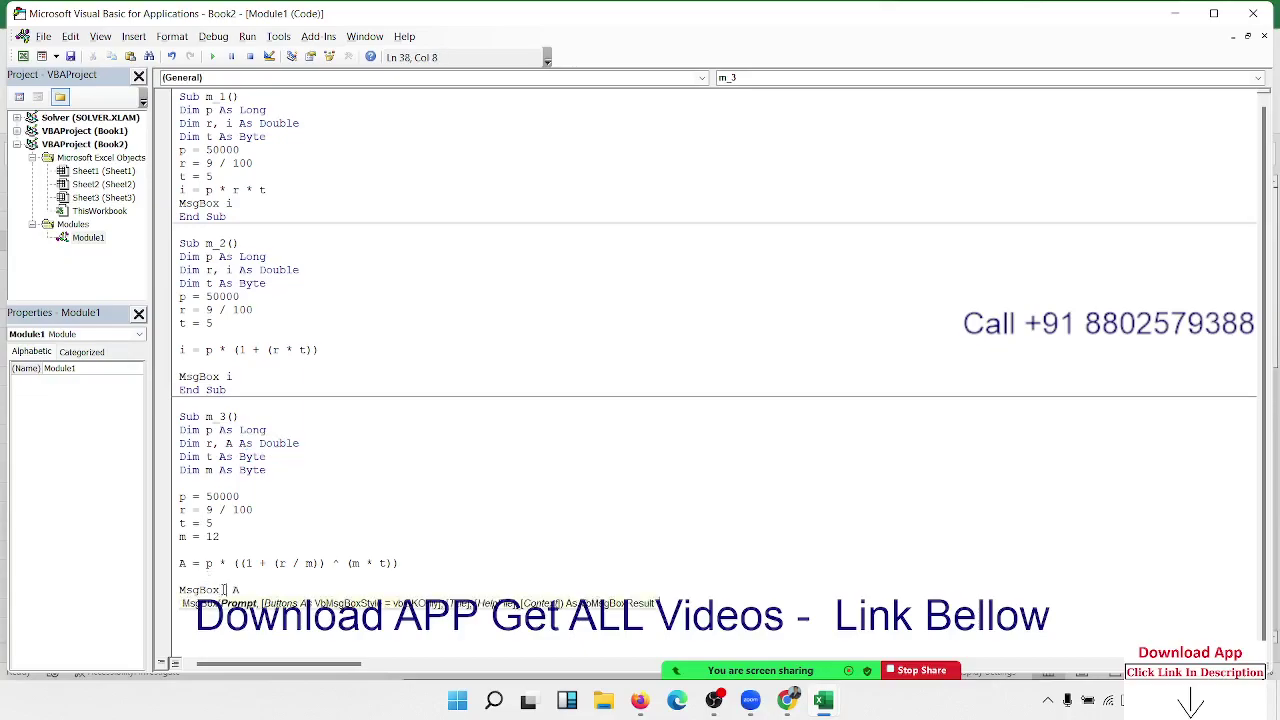
text(ro)
text(und()
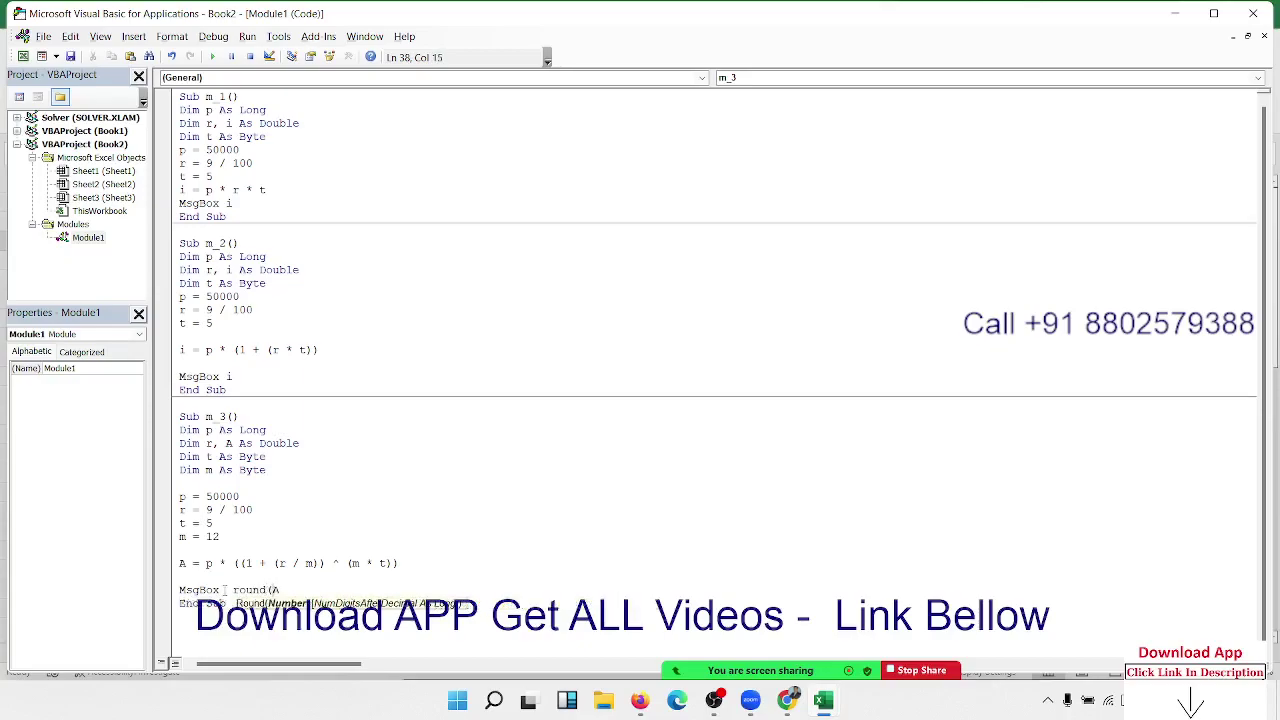
key(Down)
key(Return)
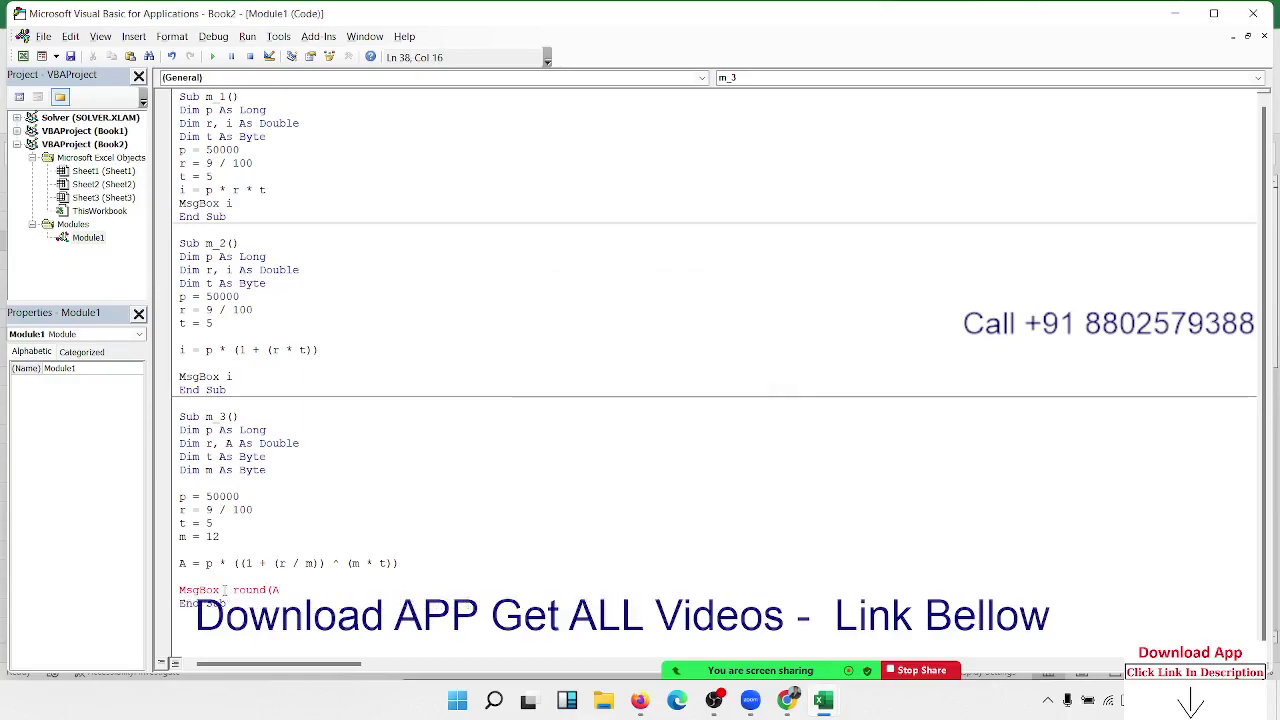
text(,0)
key(BackSpace)
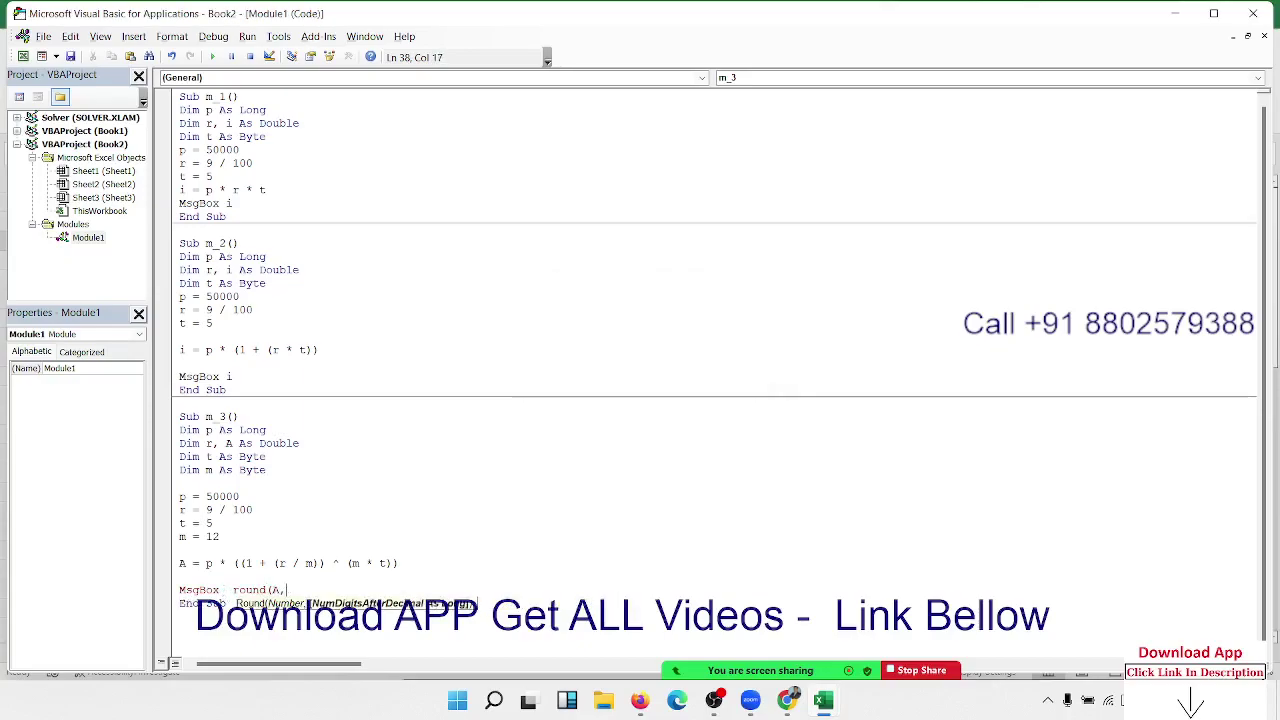
text(2))
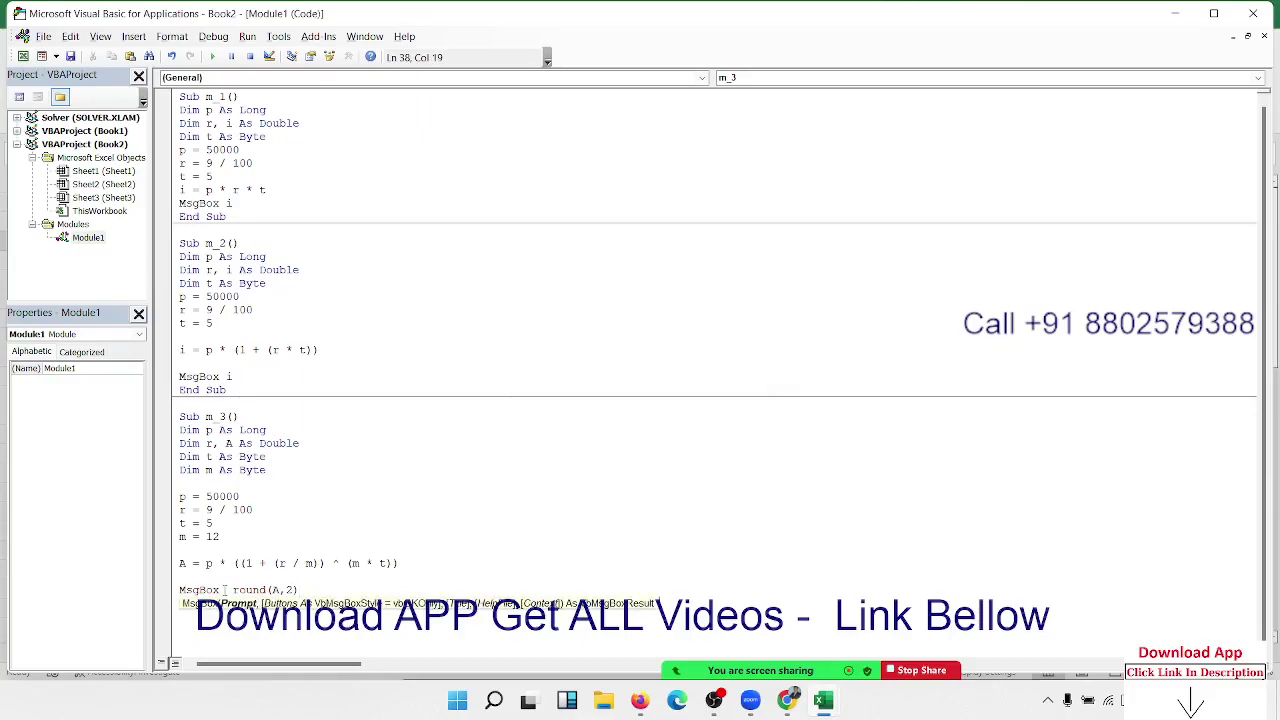
click(270, 545)
click(212, 57)
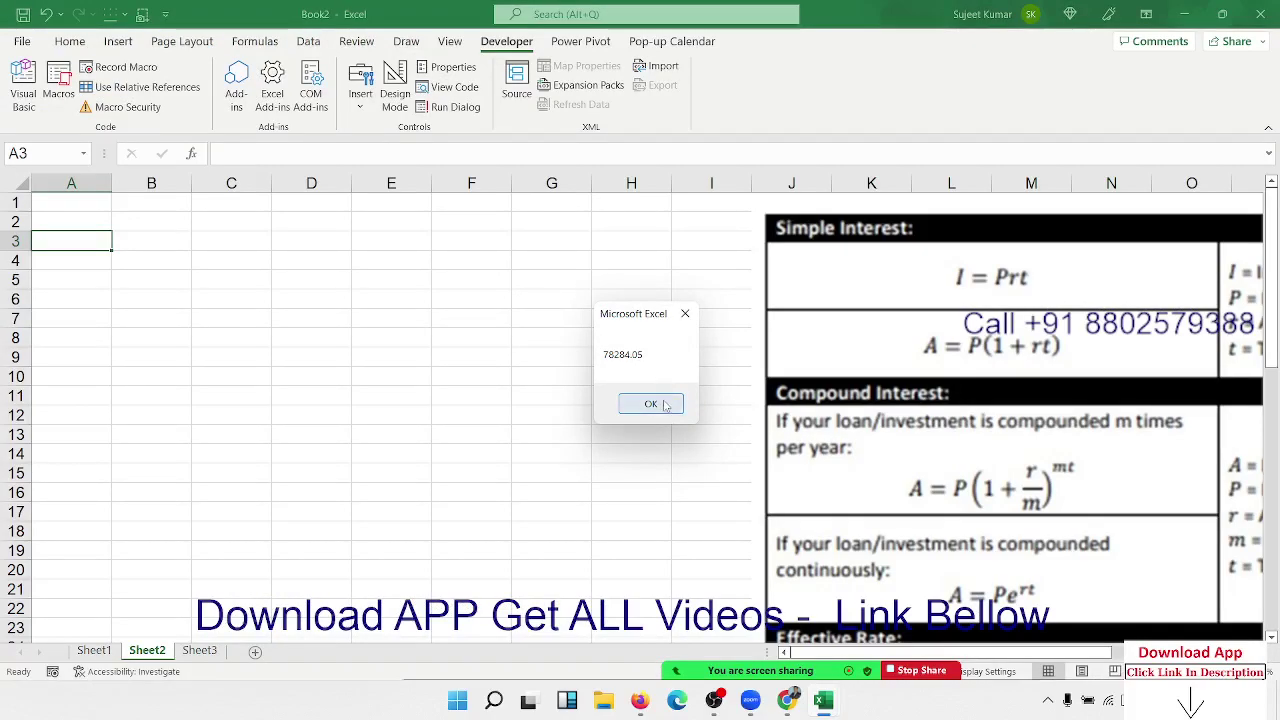
click(665, 405)
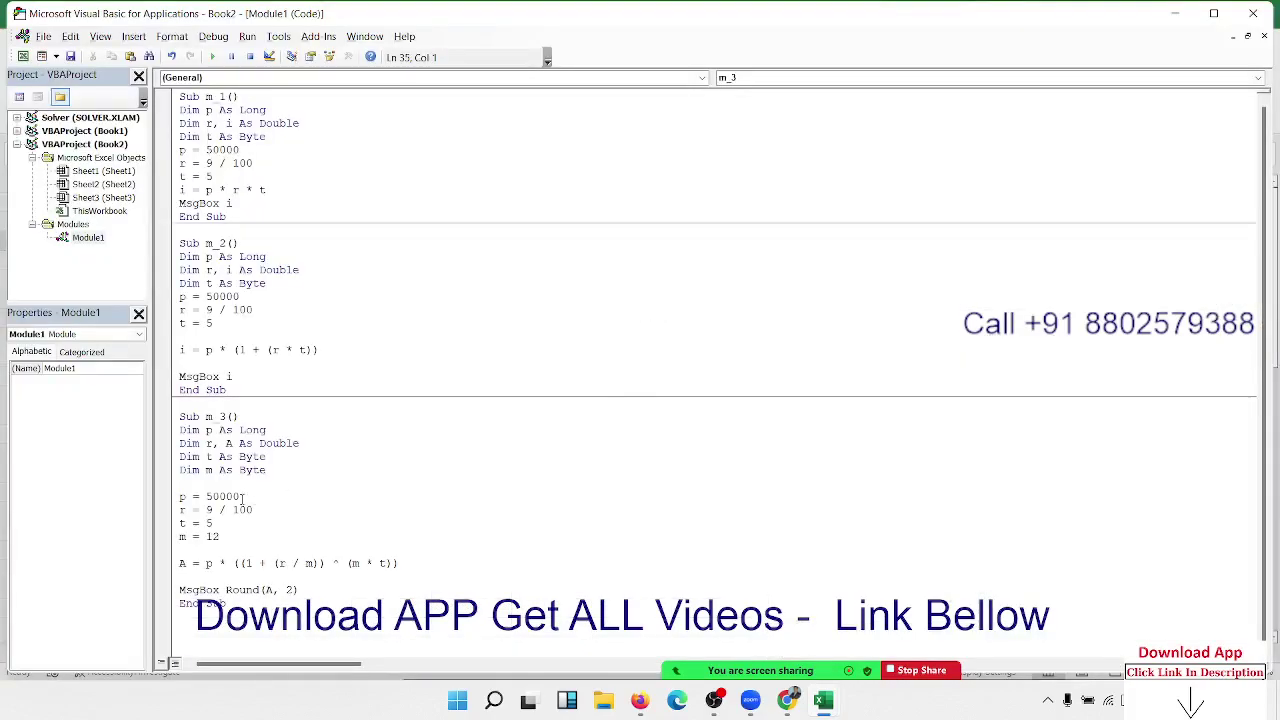
Delete the blank lines around m_3's A = p * ... formula line
key(Delete)
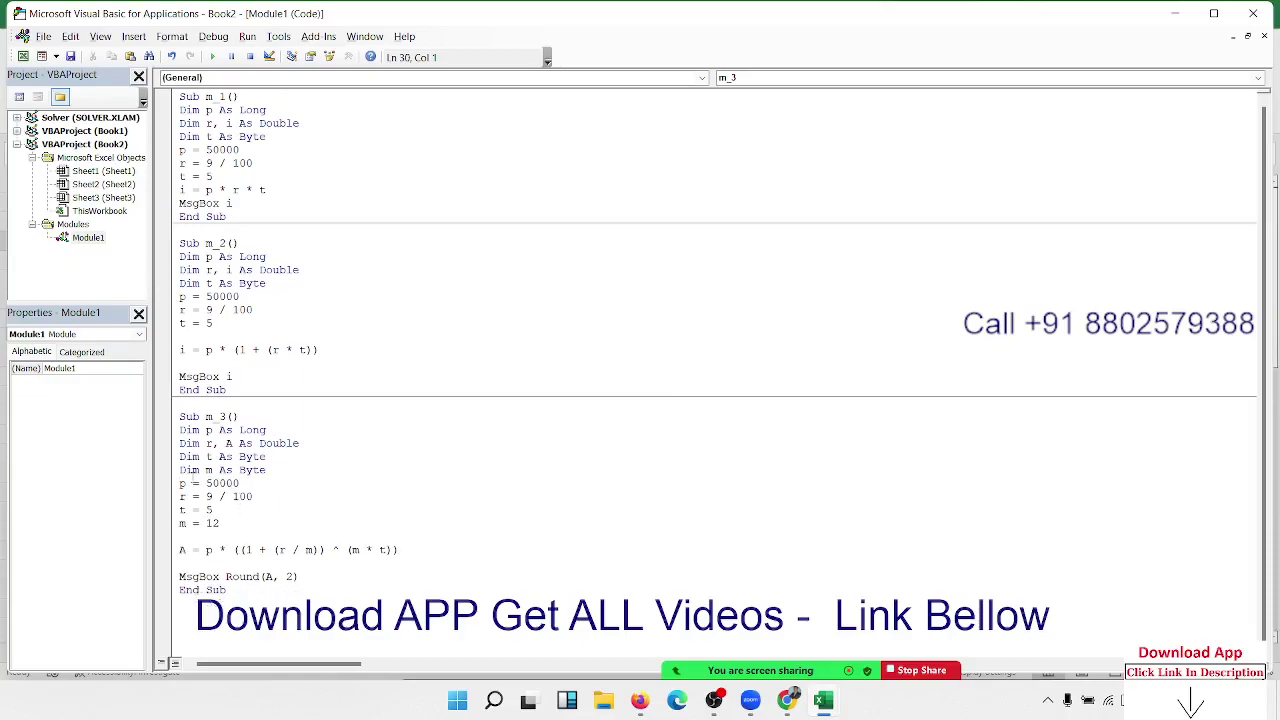
key(Down)
key(Down)
key(Down)
key(Delete)
key(Up)
key(Up)
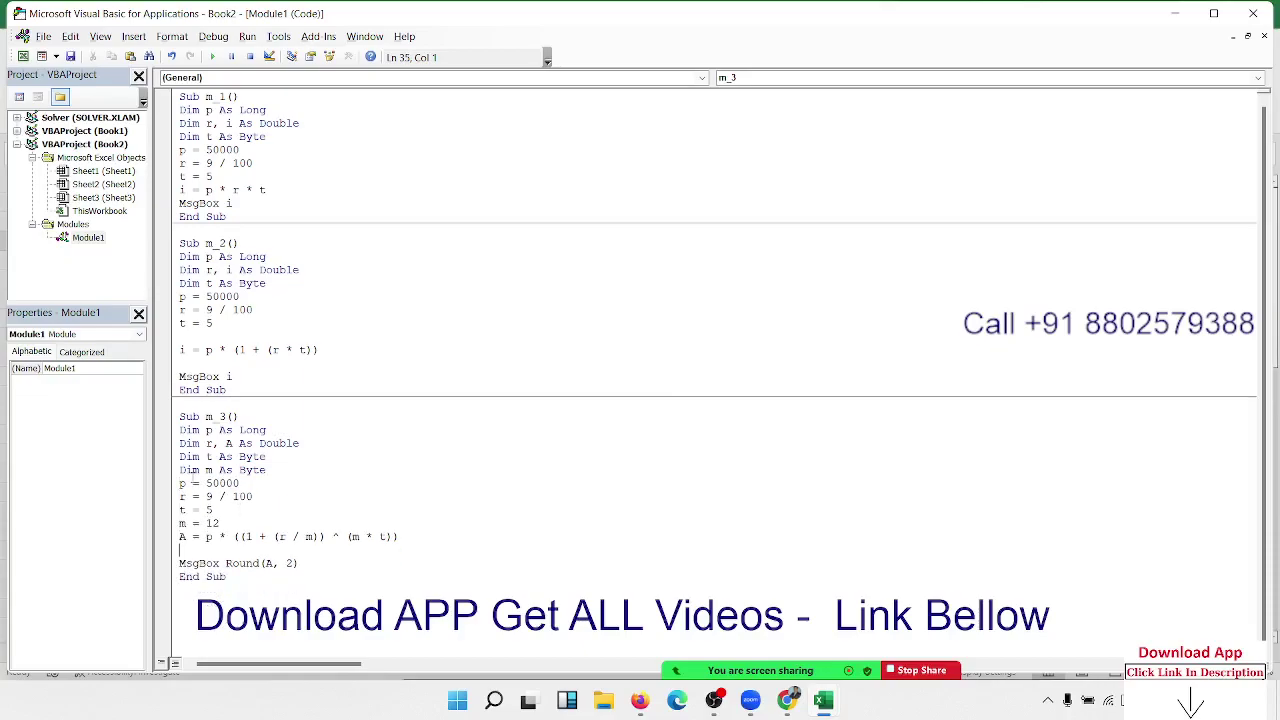
key(Delete)
Switch to the Book2 workbook in Excel and open Sheet3
key(alt+Tab)
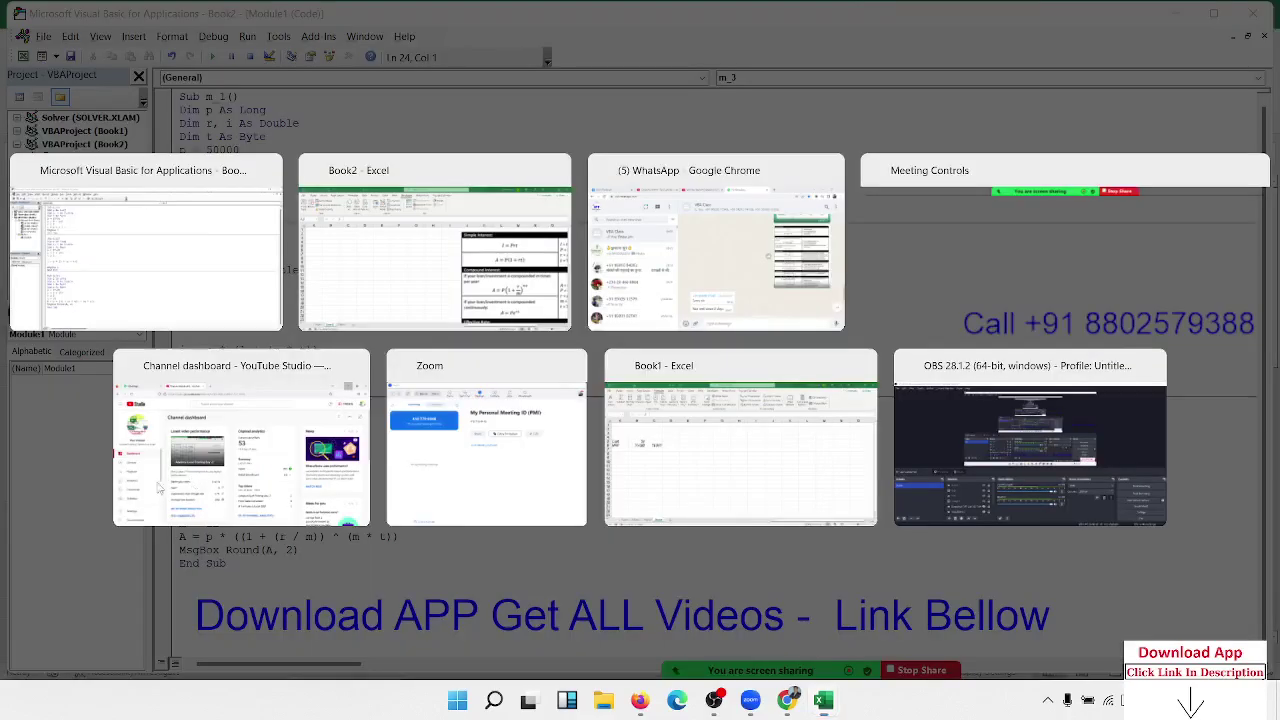
scroll(951, 488, down, 3)
scroll(998, 487, down, 10)
scroll(998, 487, down, 7)
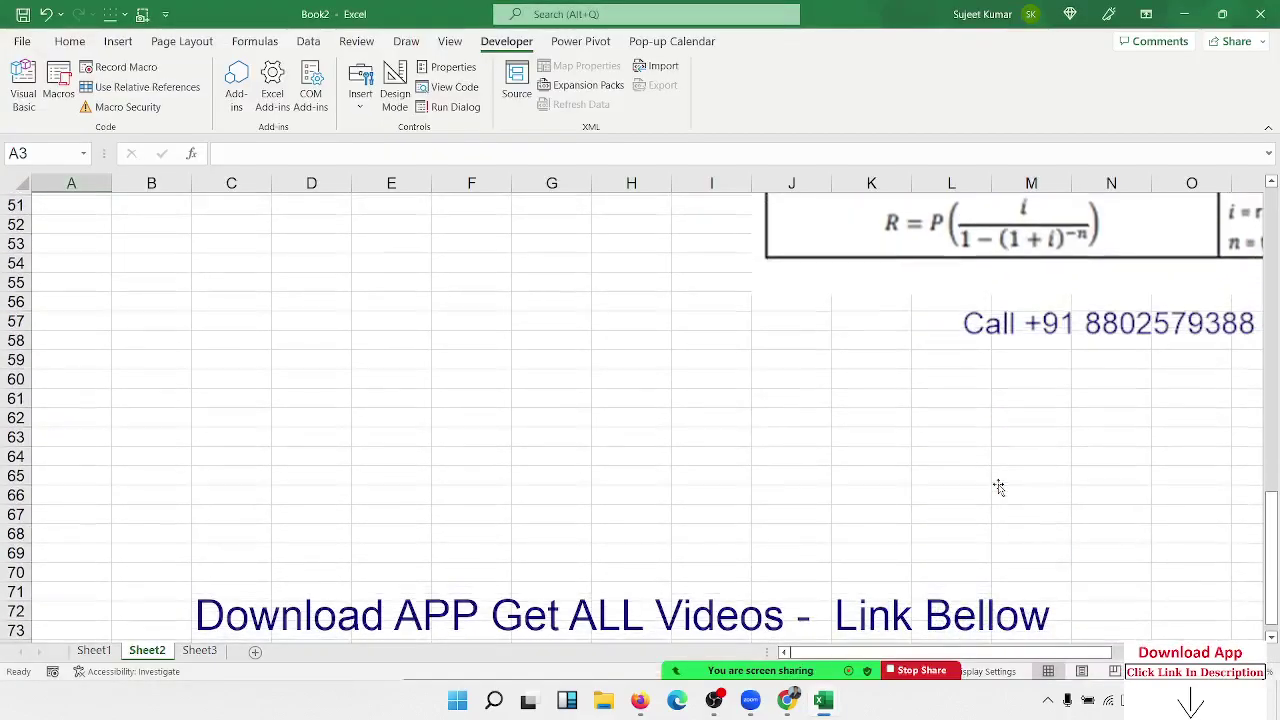
scroll(998, 487, up, 6)
scroll(998, 487, up, 4)
scroll(998, 487, up, 3)
scroll(995, 486, up, 7)
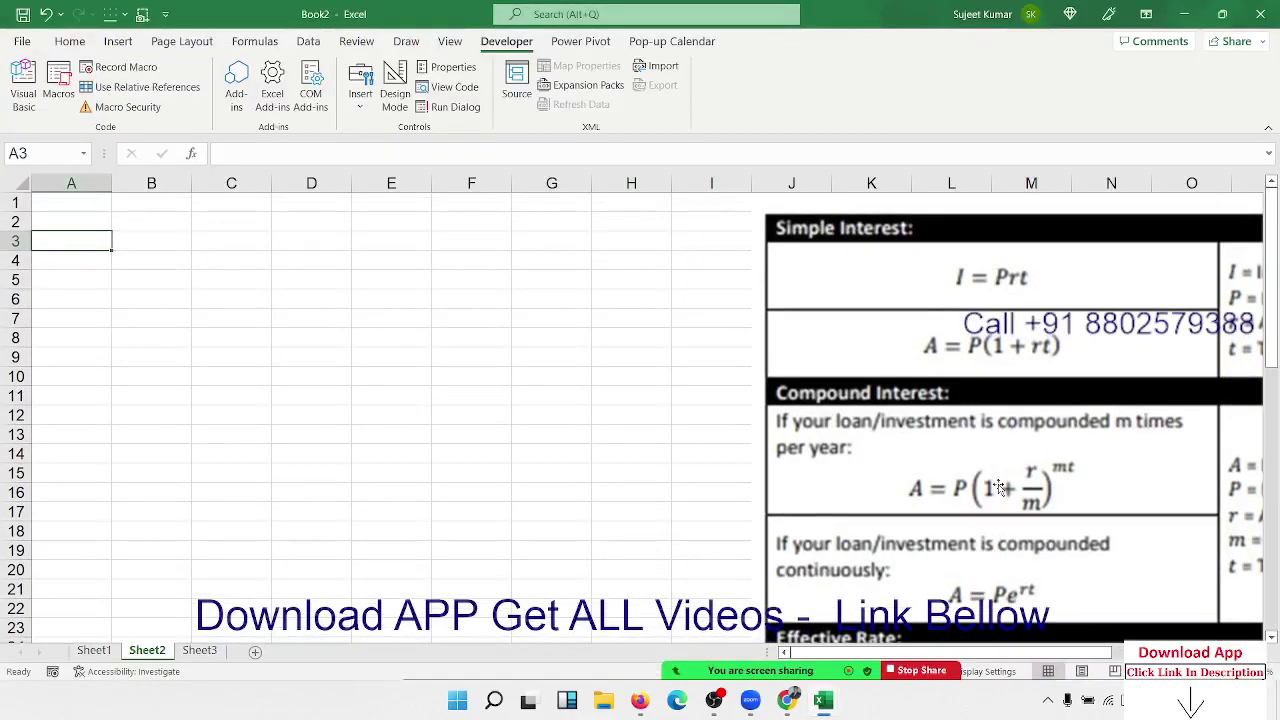
scroll(988, 485, down, 3)
scroll(988, 485, down, 10)
scroll(988, 485, down, 4)
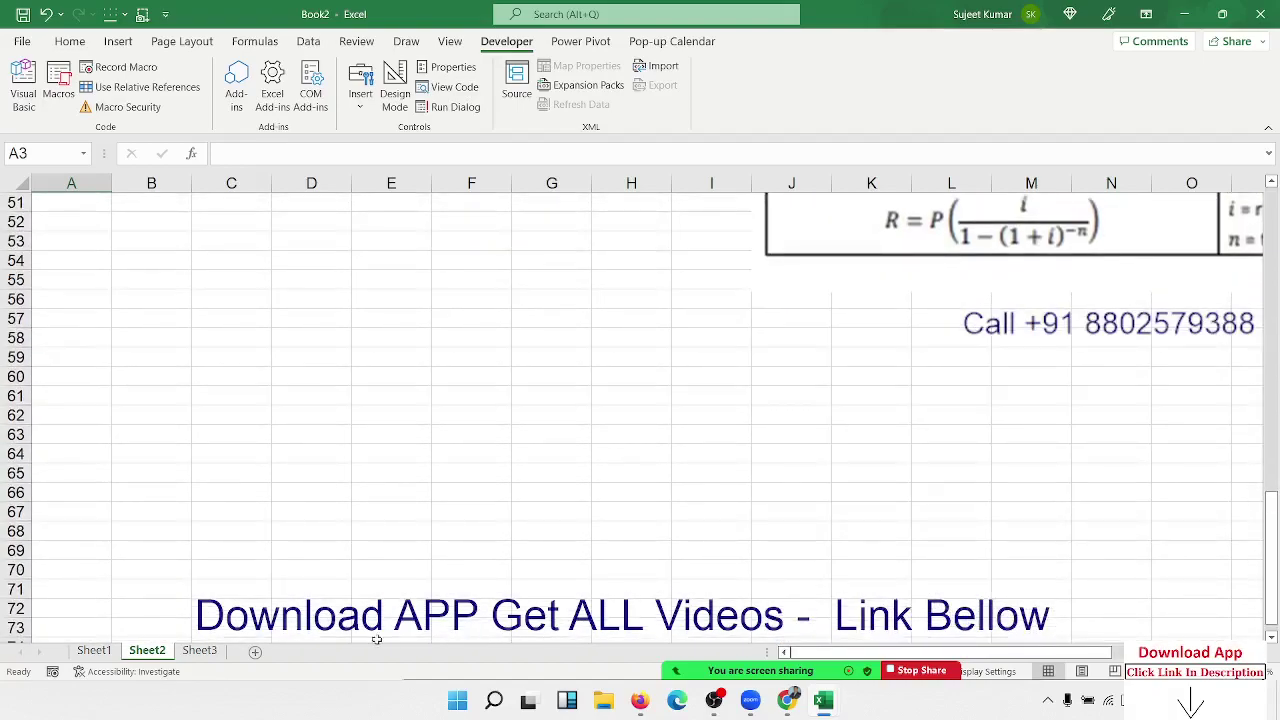
click(195, 641)
Select cell J4 on the empty Sheet3 and paste the clipboard there
click(200, 651)
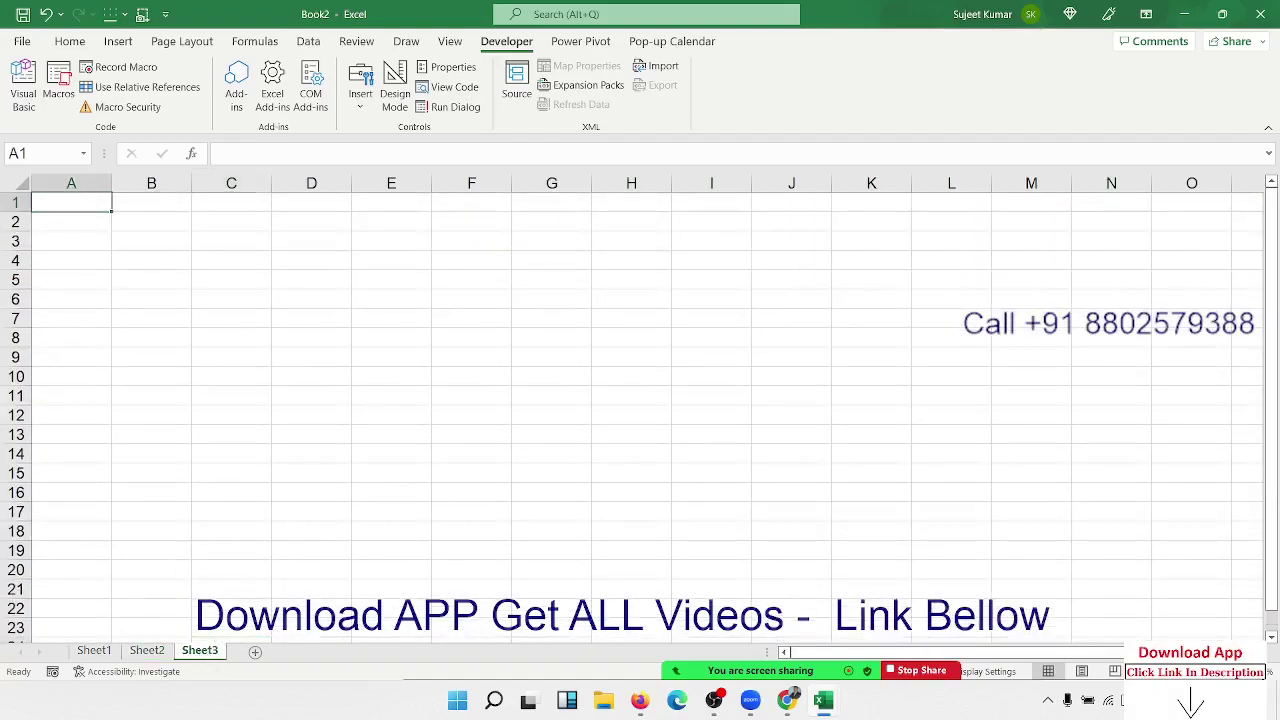
key(alt+F11)
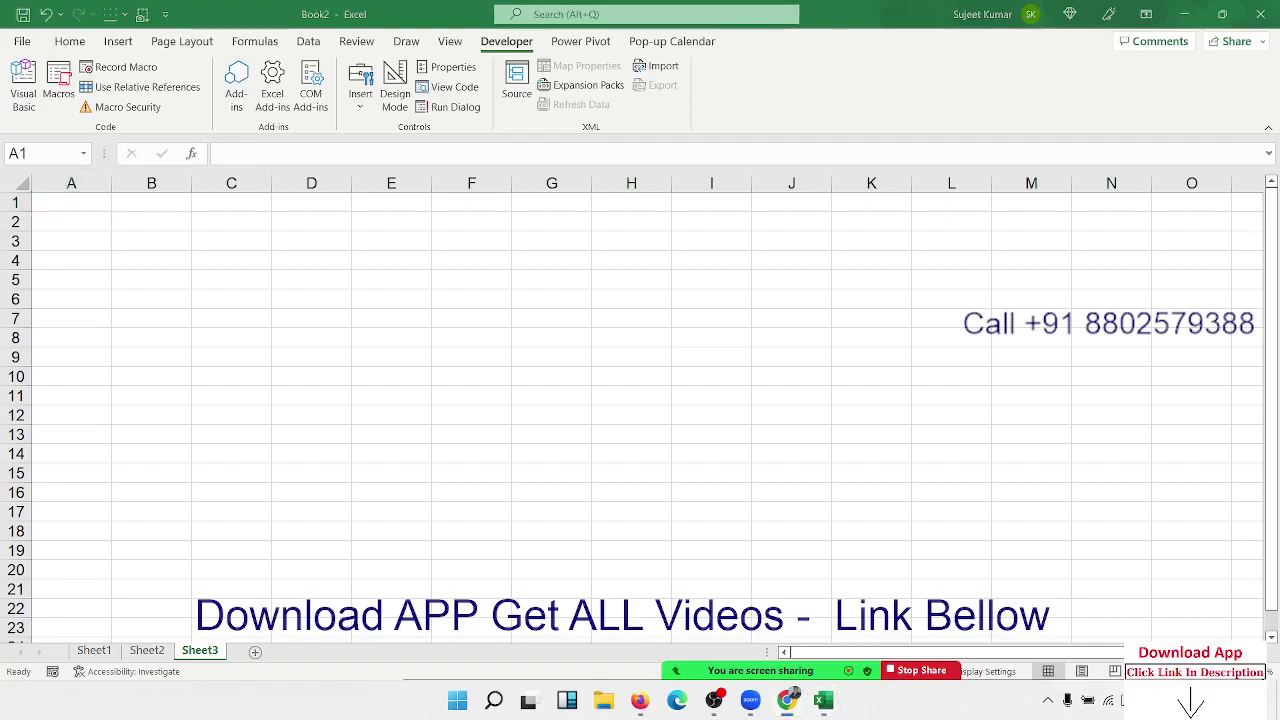
click(811, 255)
key(ctrl+v)
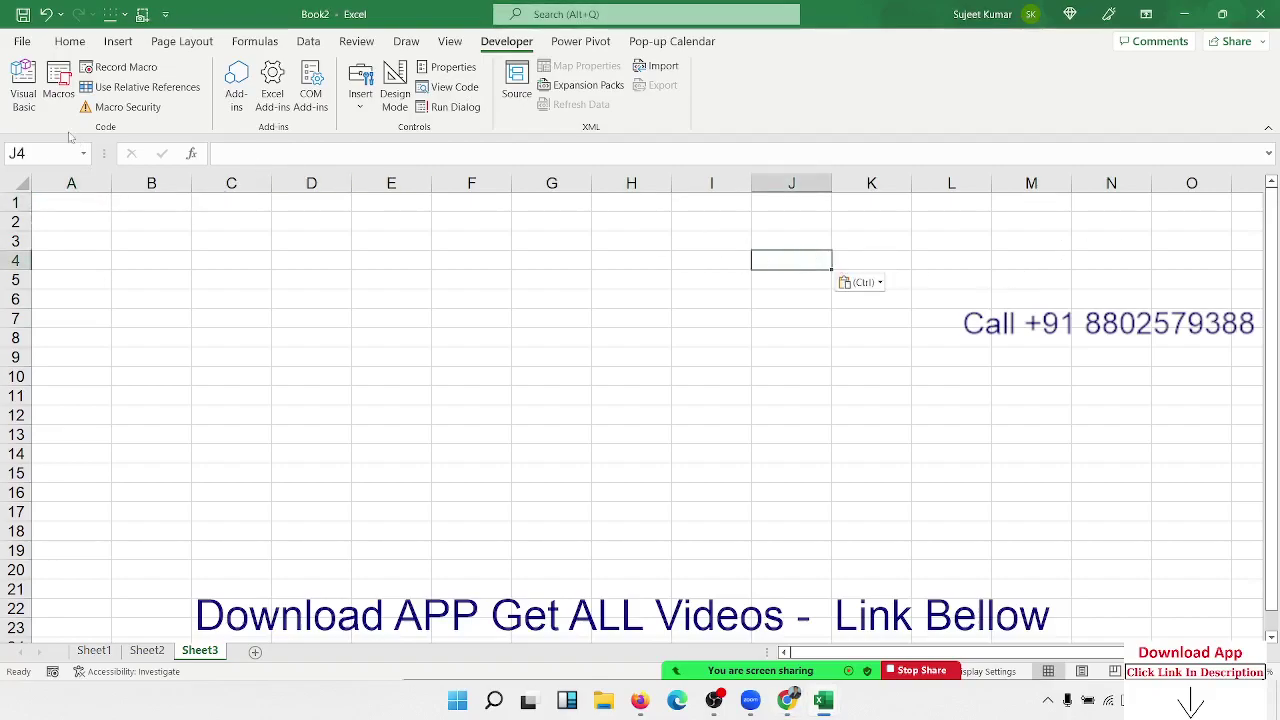
Paste the 3D Shapes table picture as a Bitmap and move it left to column G
click(70, 41)
click(23, 106)
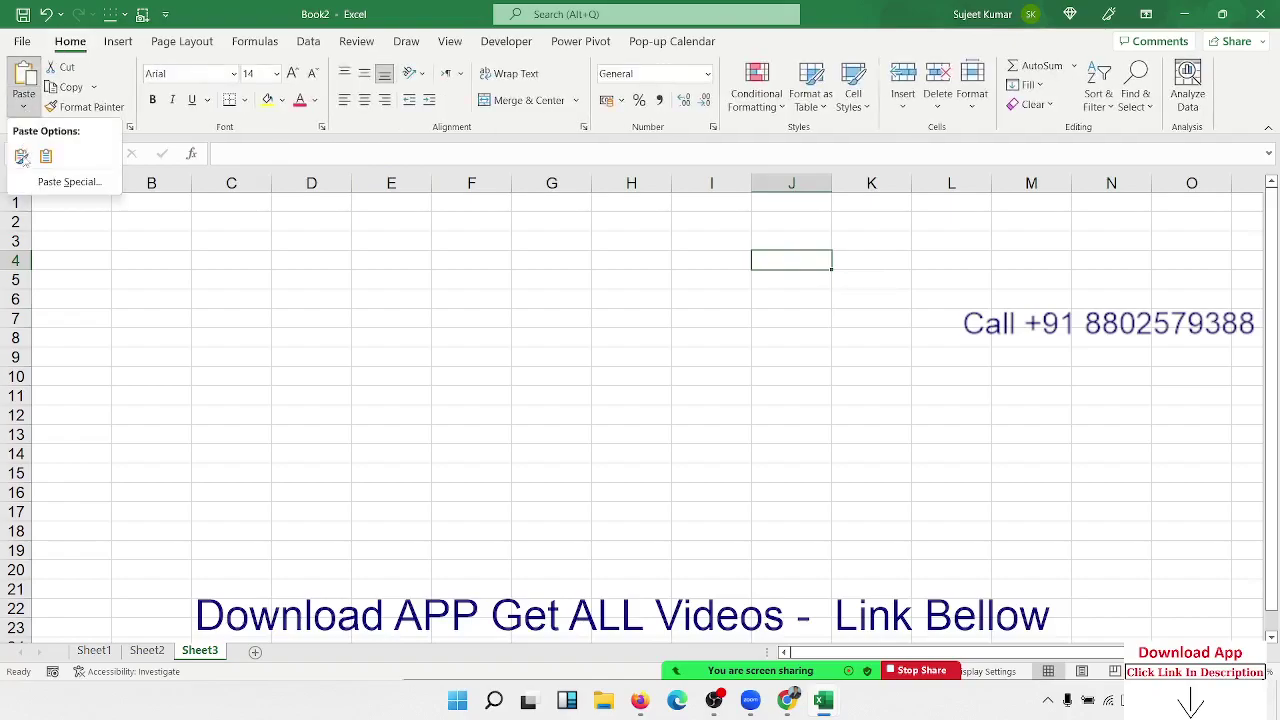
click(60, 180)
click(564, 369)
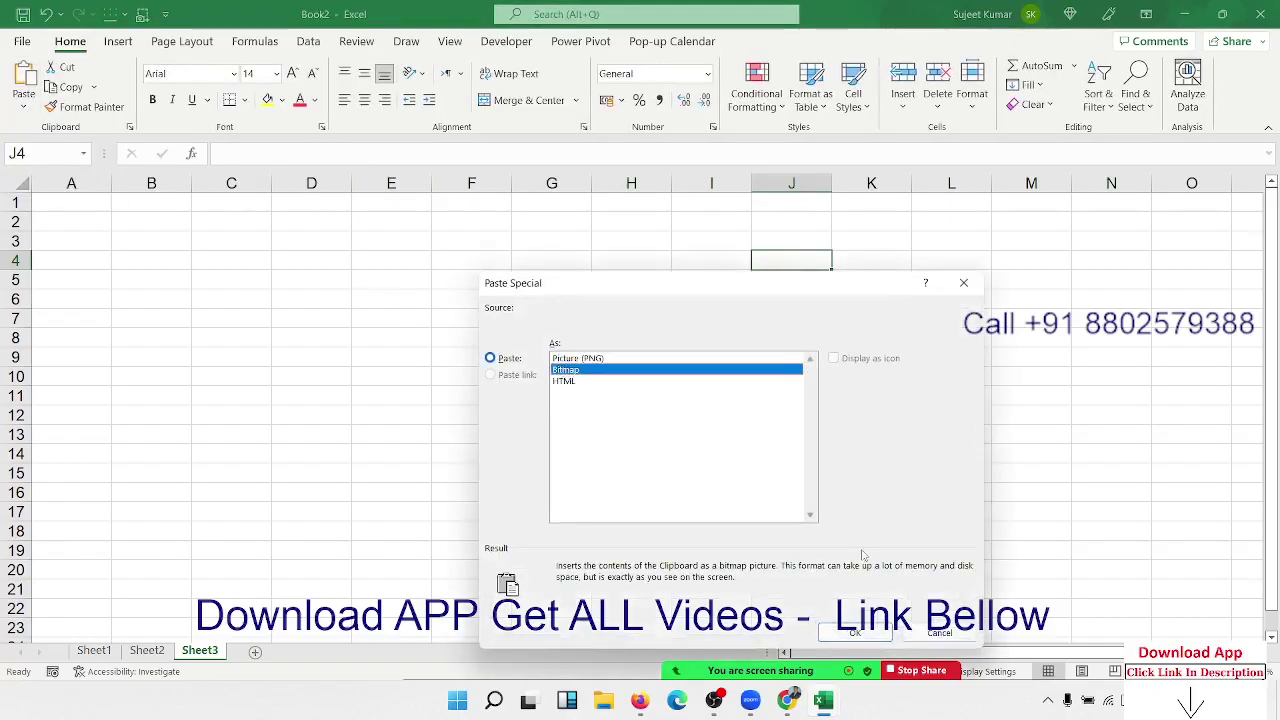
click(855, 632)
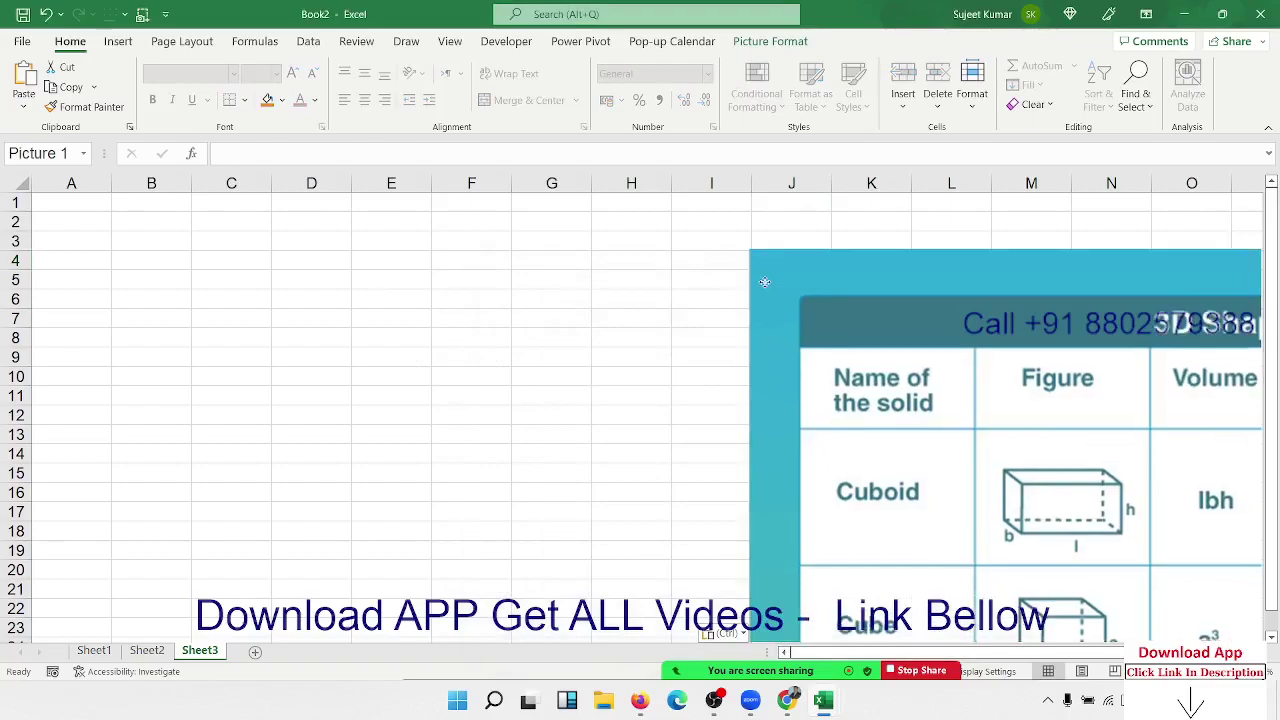
drag(763, 277, 590, 222)
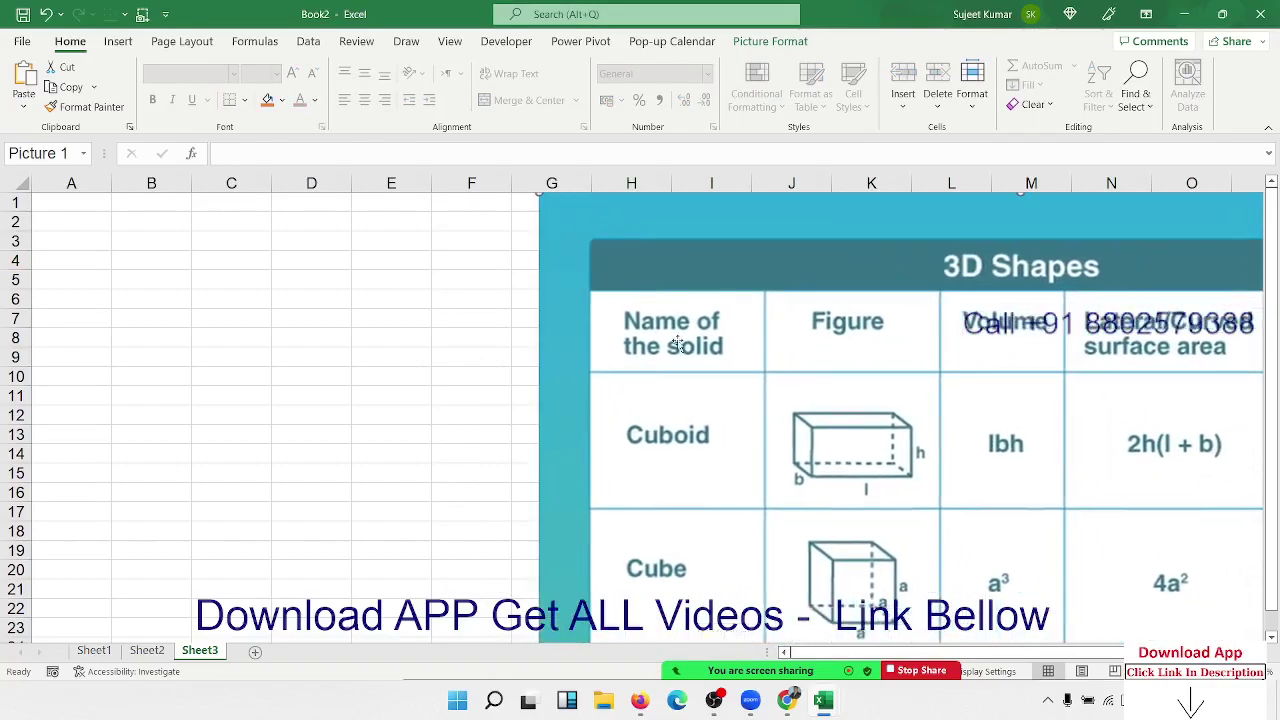
double_click(660, 437)
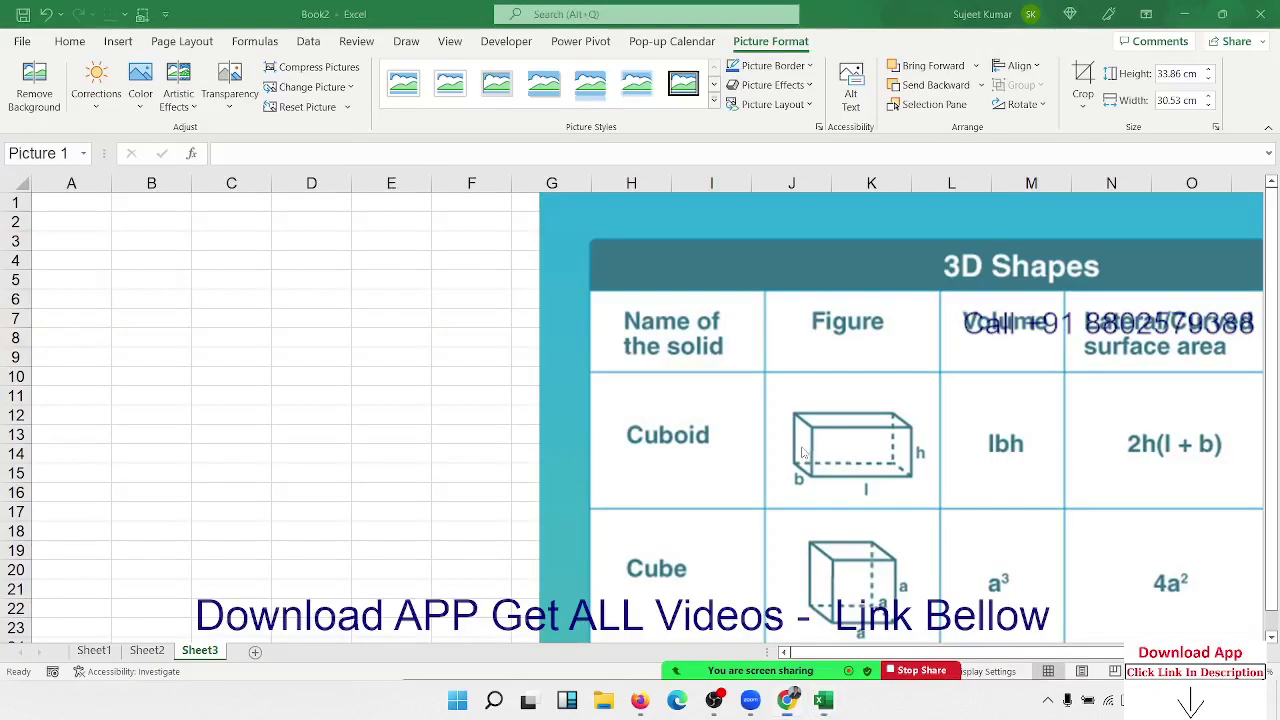
key(super+Tab)
Insert a new procedure Sub m_4() with its End Sub below m_3
key(Right)
key(Return)
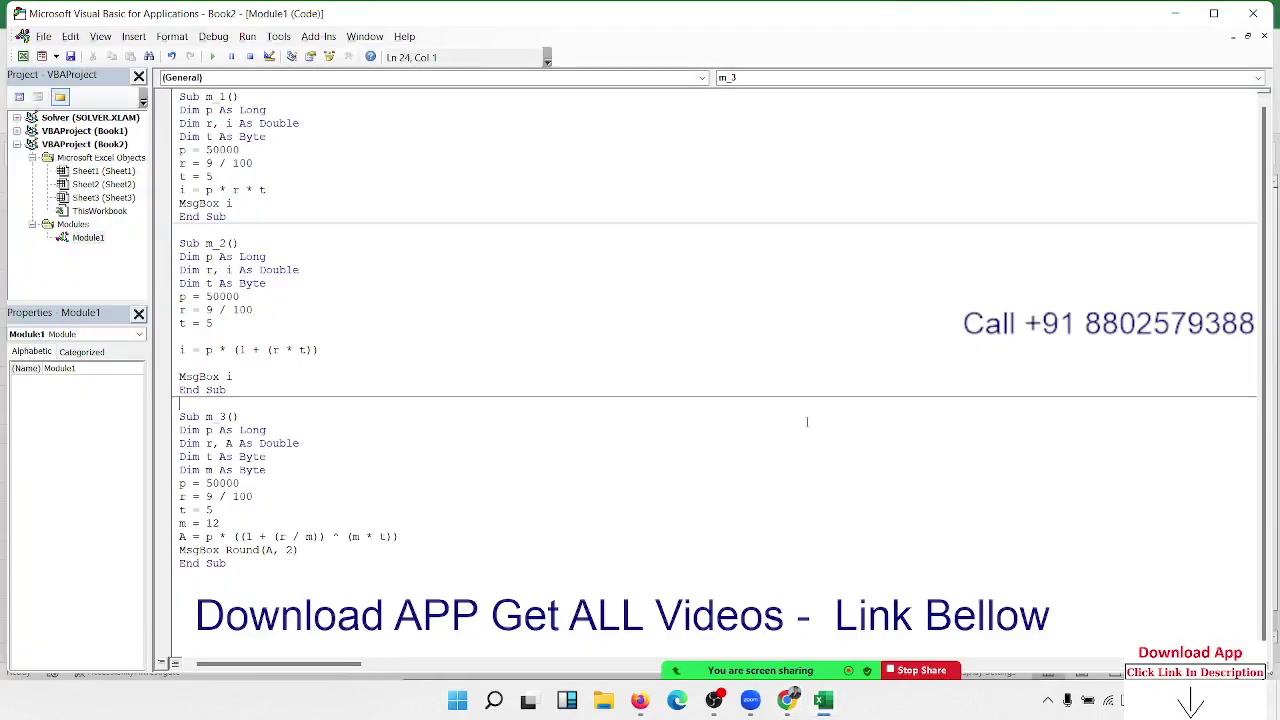
click(257, 566)
key(Return)
key(Return)
key(Return)
key(Return)
key(Return)
key(Return)
key(Return)
key(Return)
key(Return)
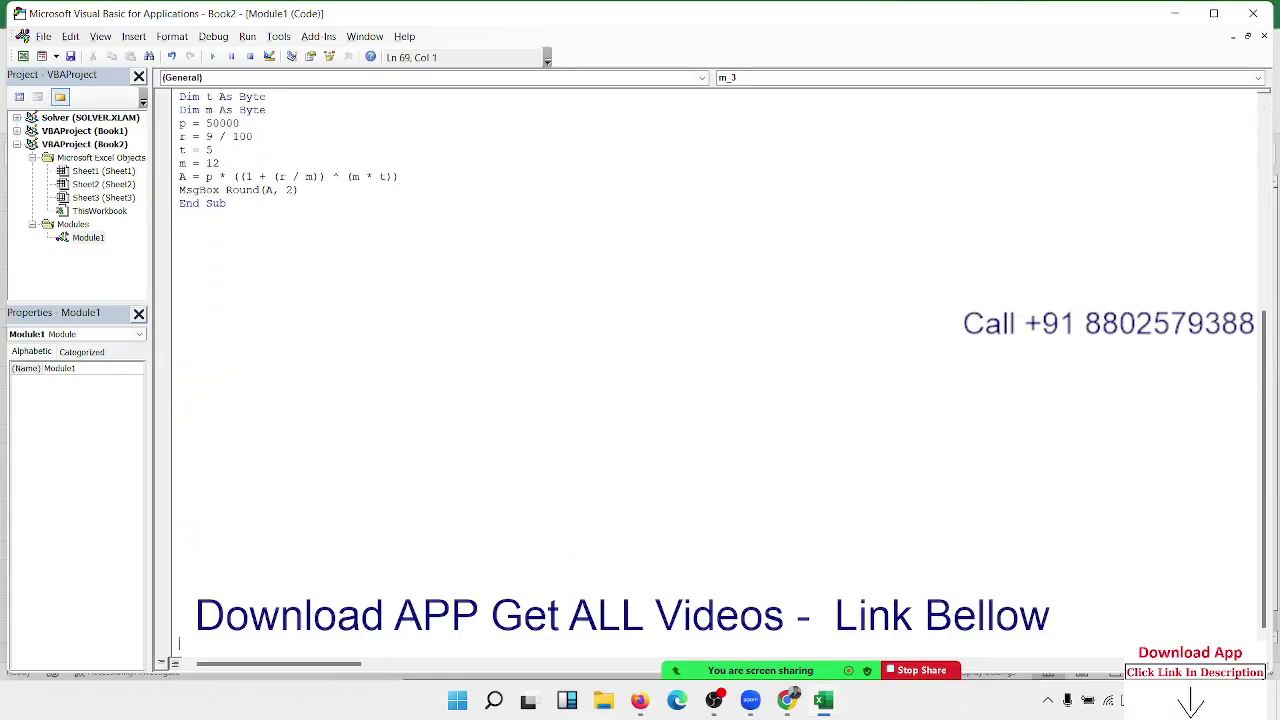
click(213, 232)
text(su)
text(m)
key(BackSpace)
text(b )
text(m_4)
text(())
key(Return)
key(Return)
key(Return)
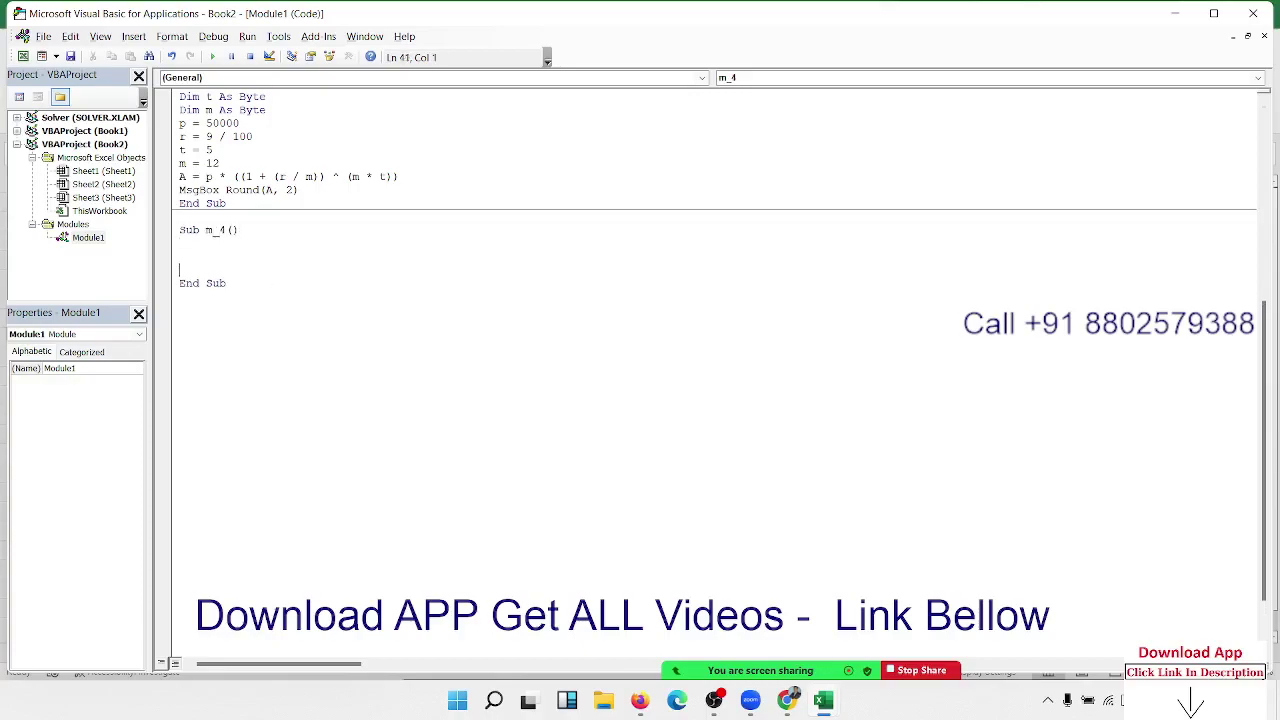
key(Return)
key(Return)
Glance at the 3D Shapes workbook, then return to the VBA editor
key(alt+Tab)
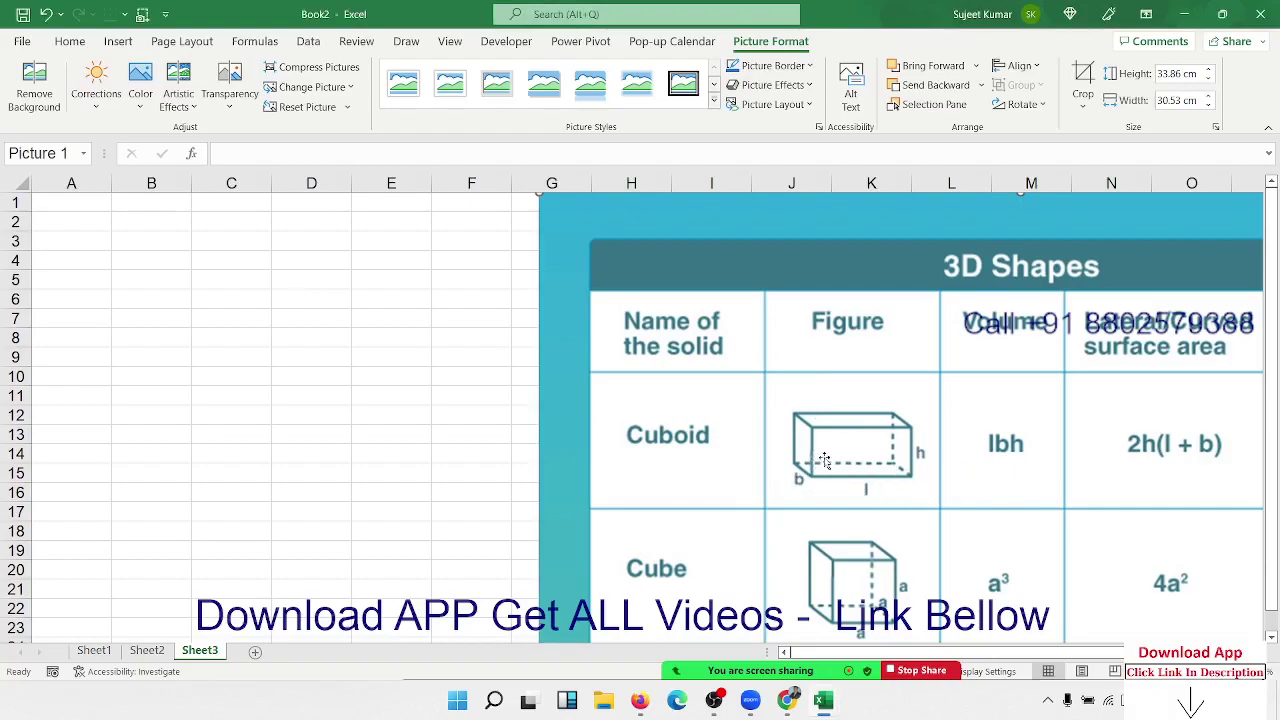
key(alt+Tab)
key(alt+Tab)
key(alt+Tab)
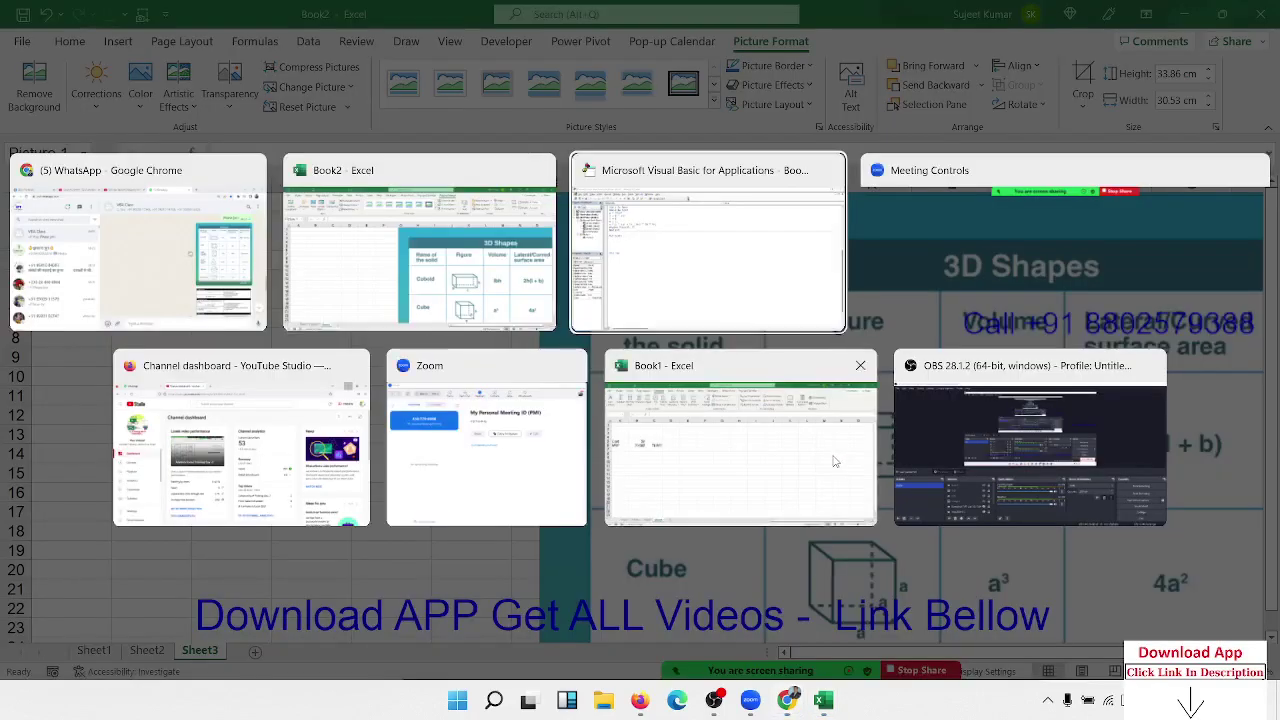
key(alt+Tab)
key(alt+Tab)
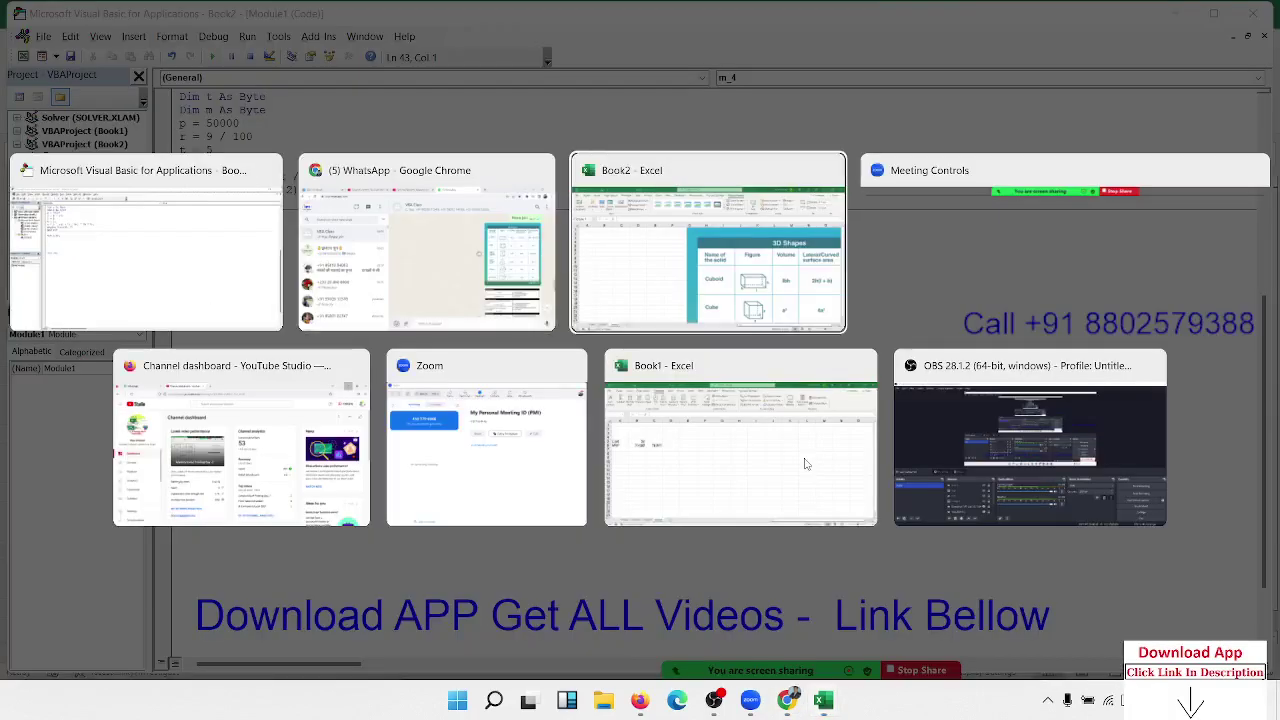
key(alt+Tab)
key(alt+Tab)
key(alt+Tab)
key(alt+Tab)
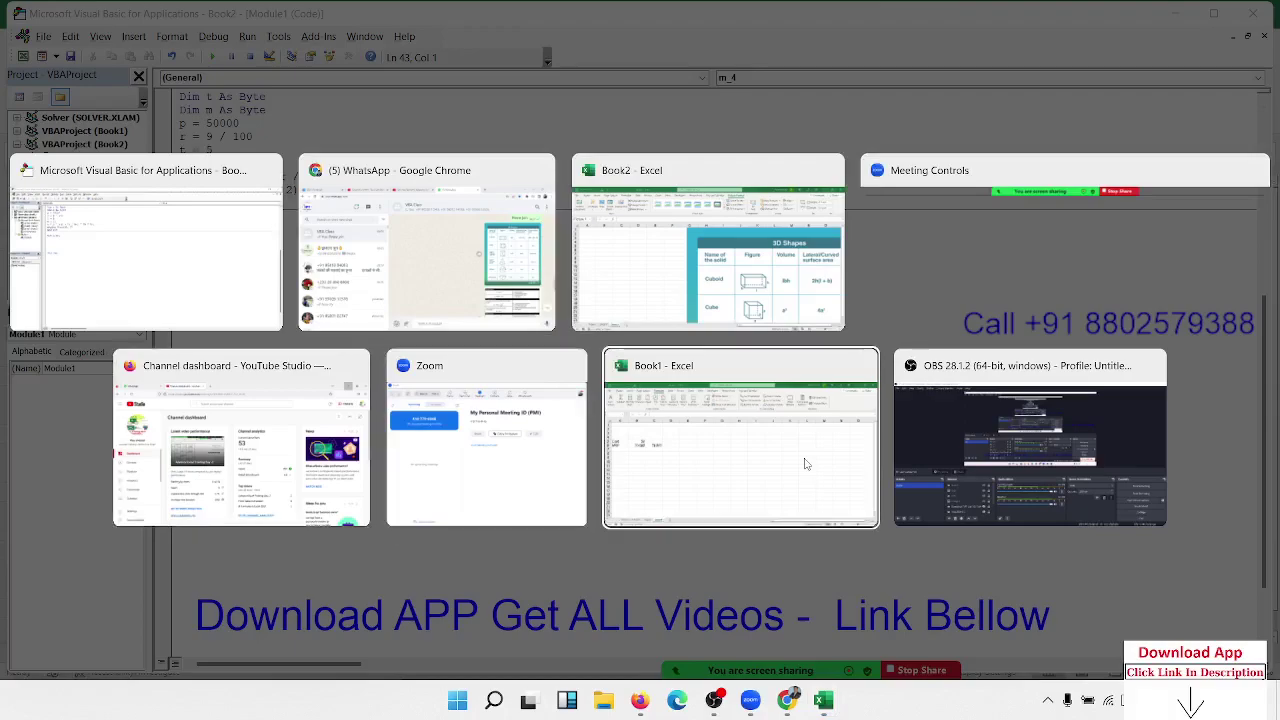
key(alt+Tab)
key(alt+Tab)
Declare the cuboid dimensions l, b and h As Long in m_4
click(218, 247)
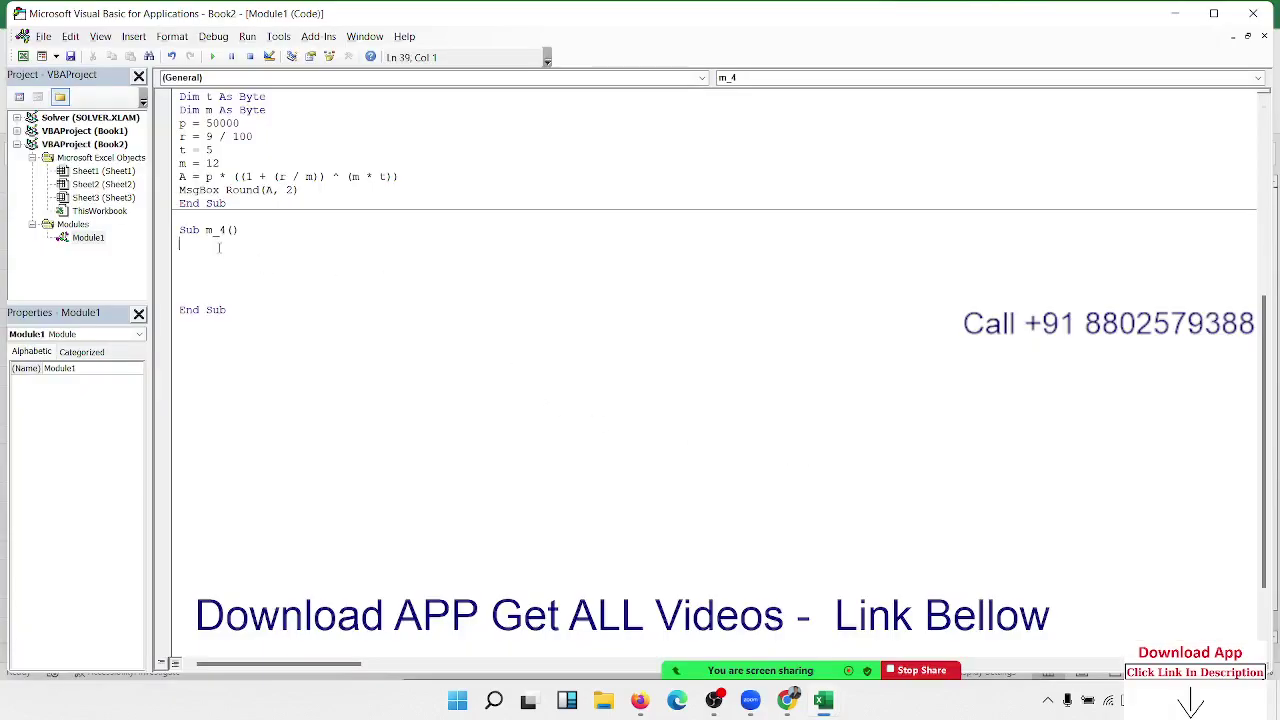
key(Return)
text(dim )
text(l)
text(,b,)
text(h as lon)
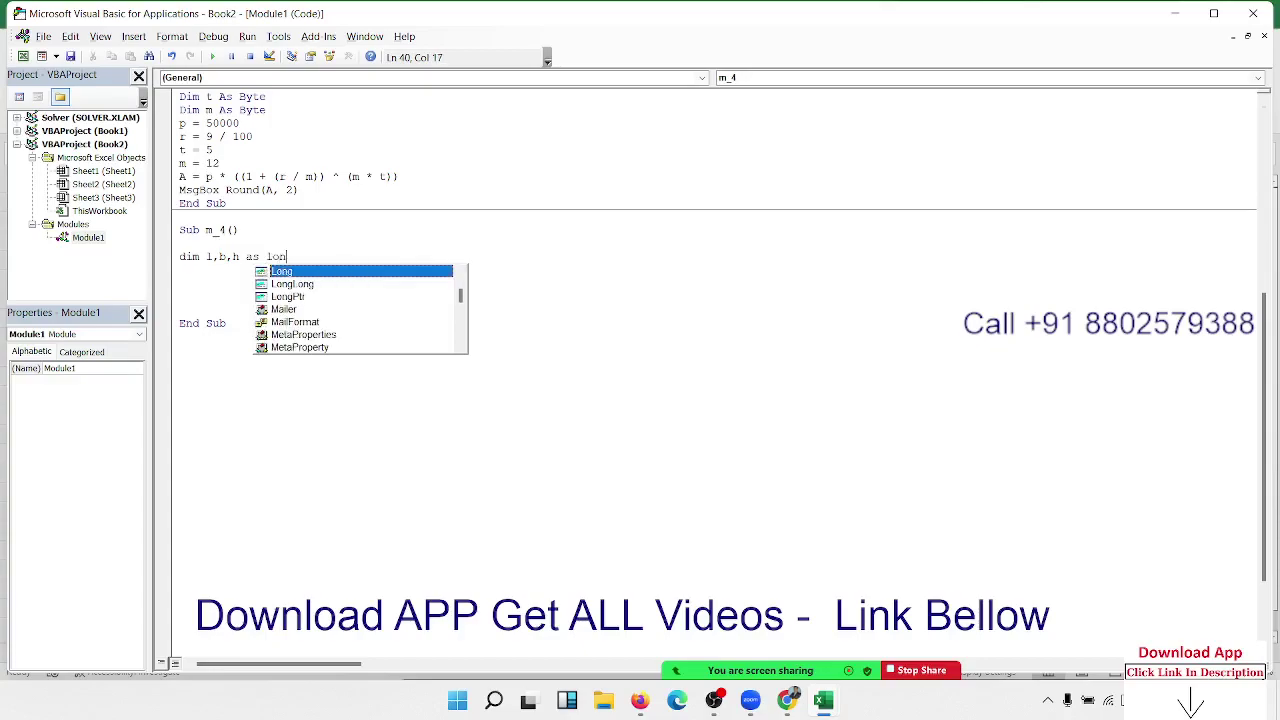
text(g)
key(Return)
Start a Dim v declaration and check the 3D Shapes formulas in the workbook
text(d)
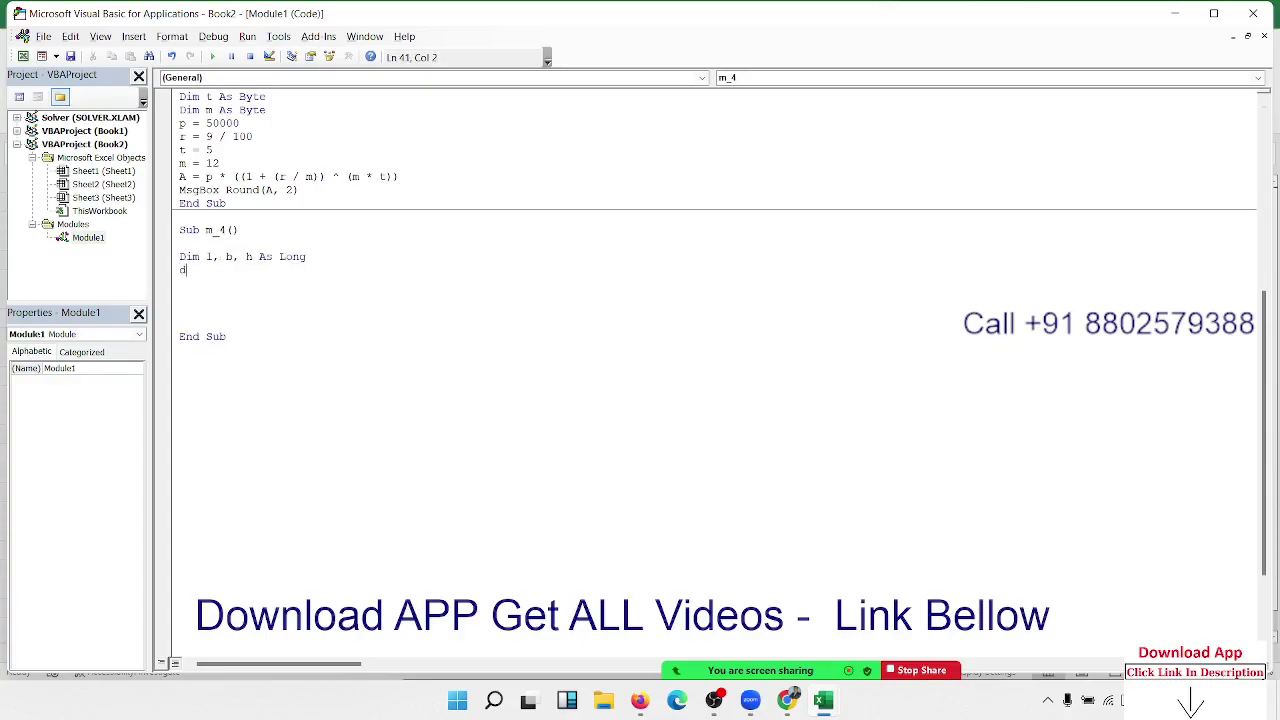
text(im )
text(v)
key(alt+Tab)
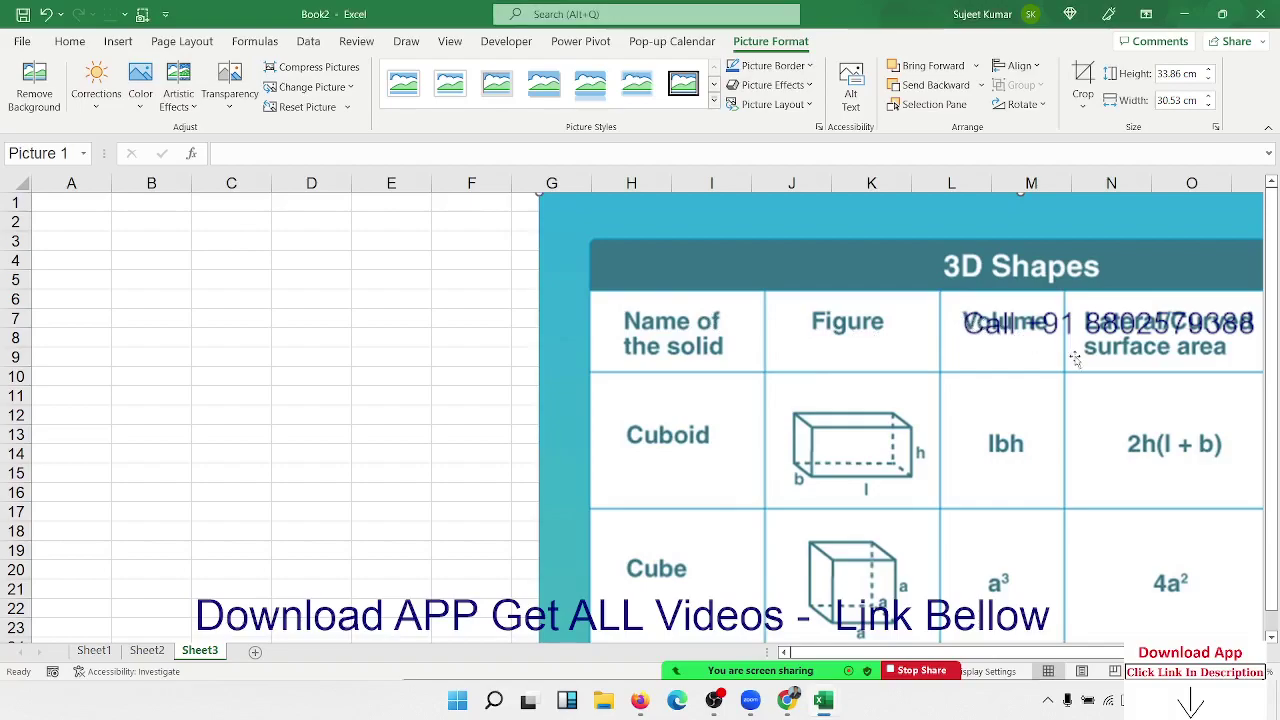
drag(1122, 652, 1130, 652)
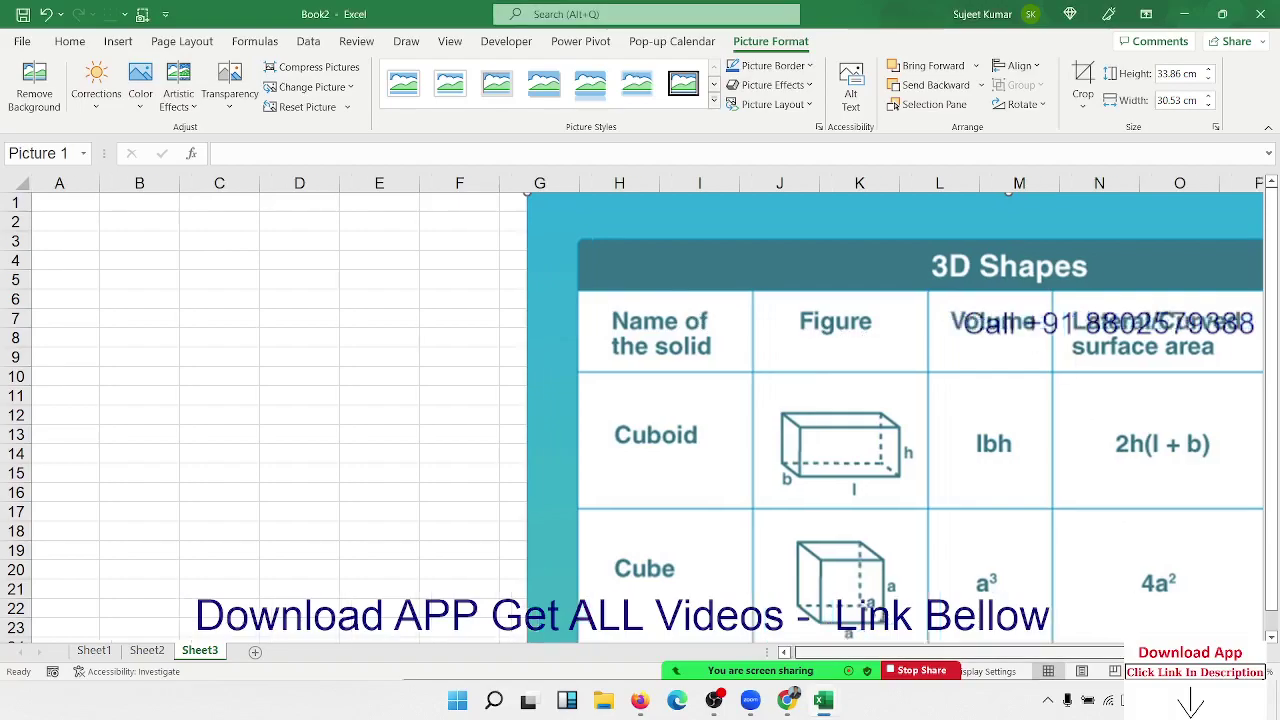
scroll(640, 420, right, 2)
scroll(640, 420, right, 2)
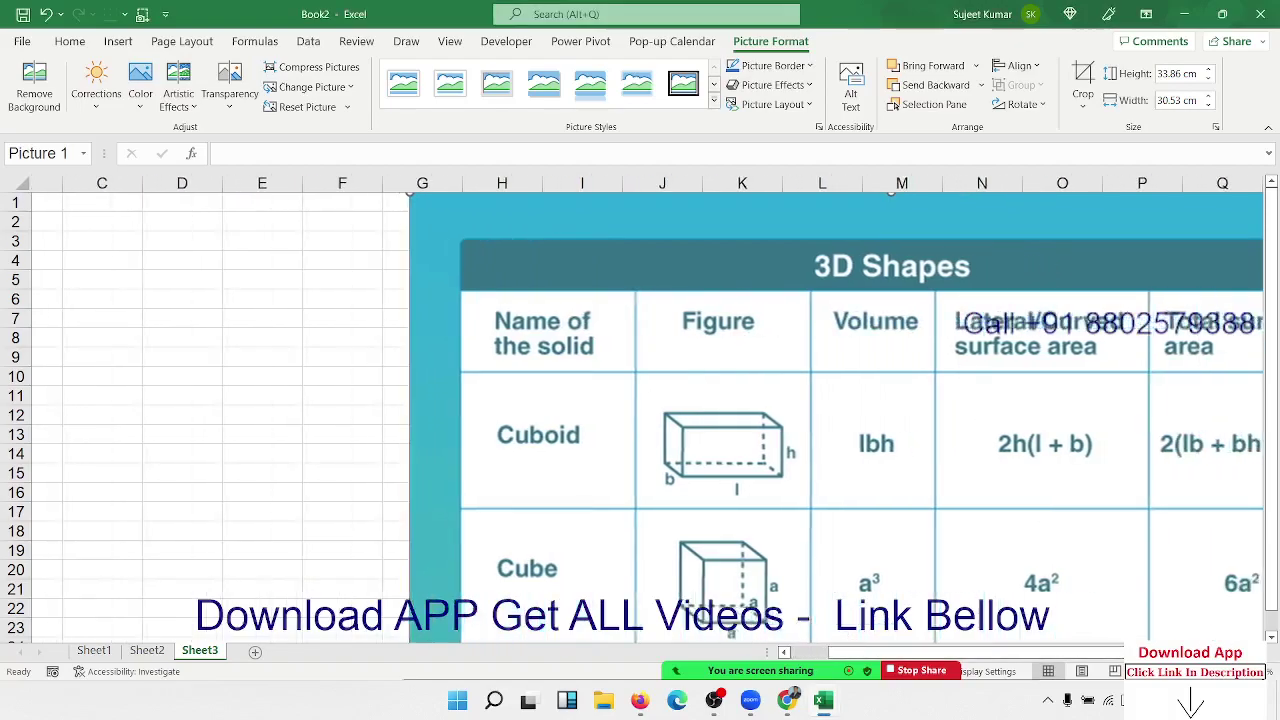
scroll(1046, 551, right, 3)
scroll(1046, 551, right, 1)
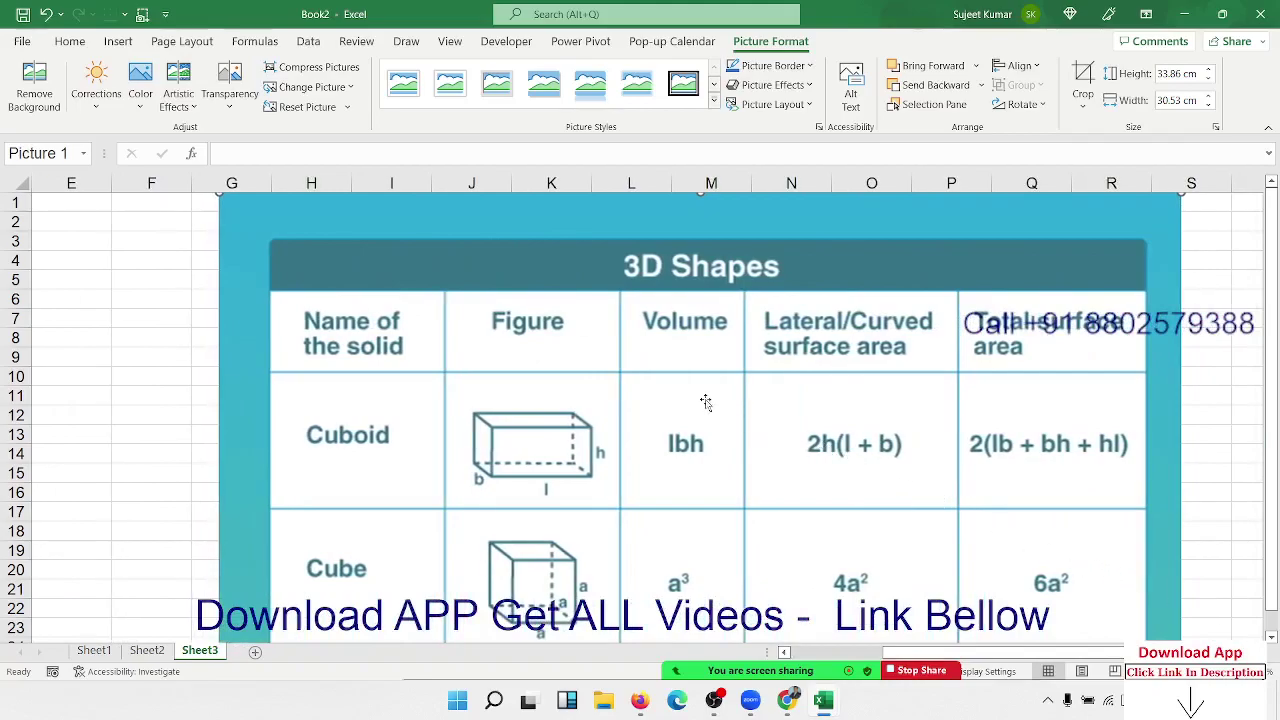
key(alt+Tab)
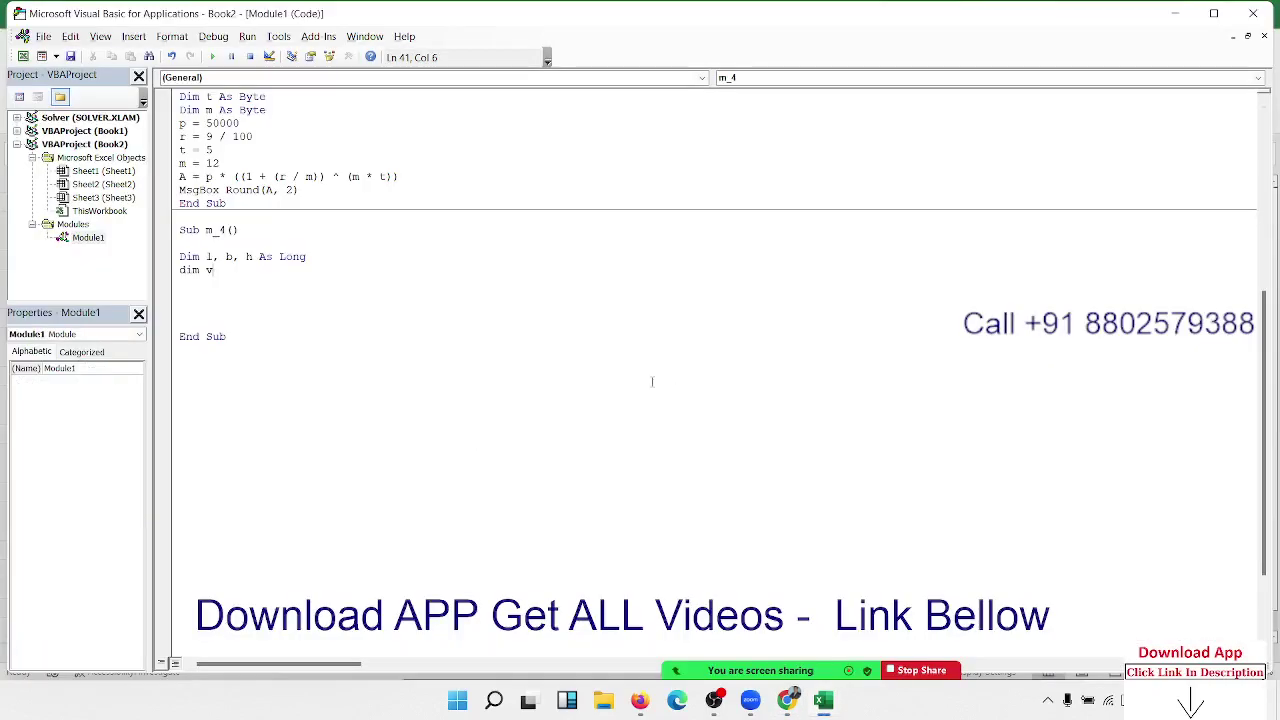
Complete the declaration Dim v, sa, t_sa As Double
text(,)
text(sq)
key(BackSpace)
text(a)
text(,)
text(t_sa )
text(as )
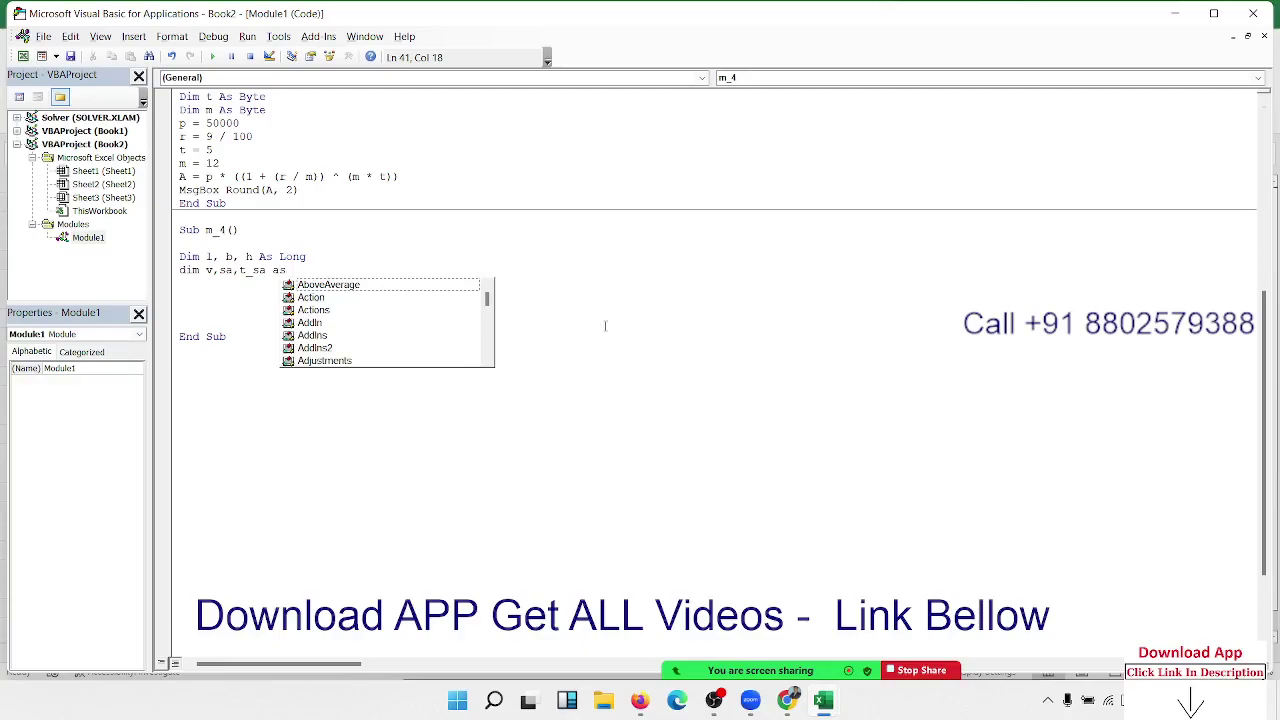
text(d)
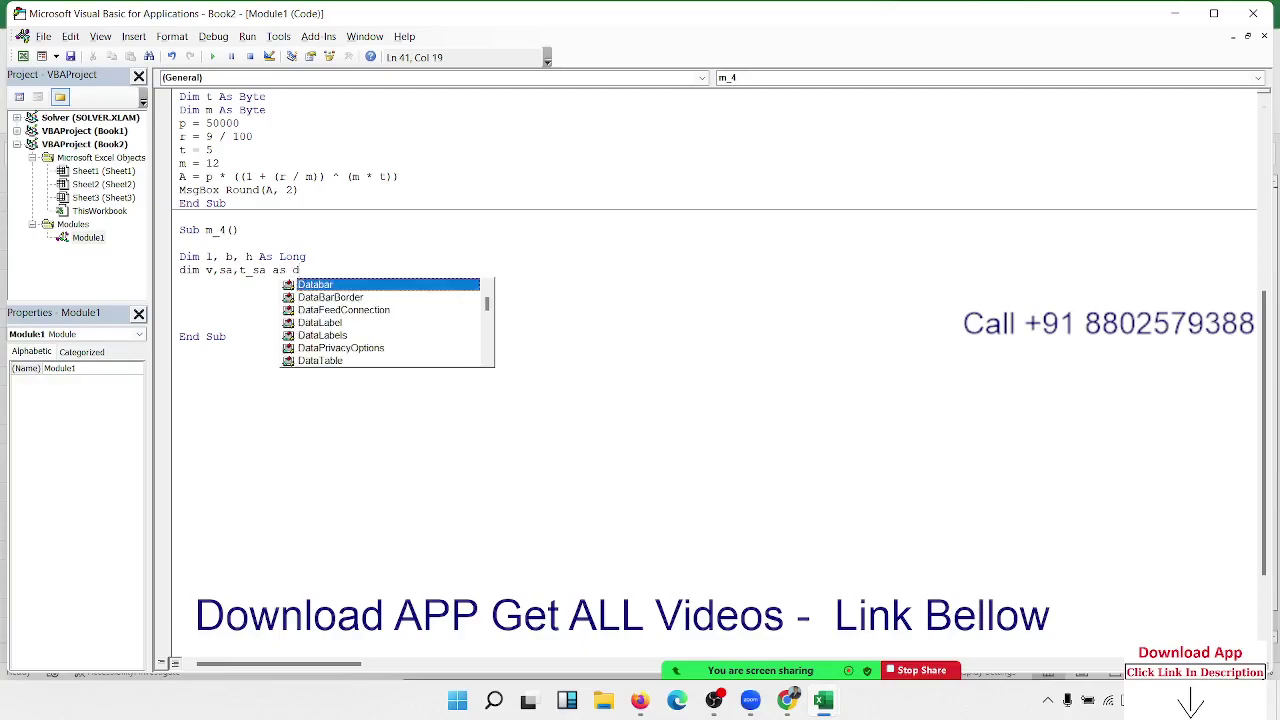
text(ou)
key(Tab)
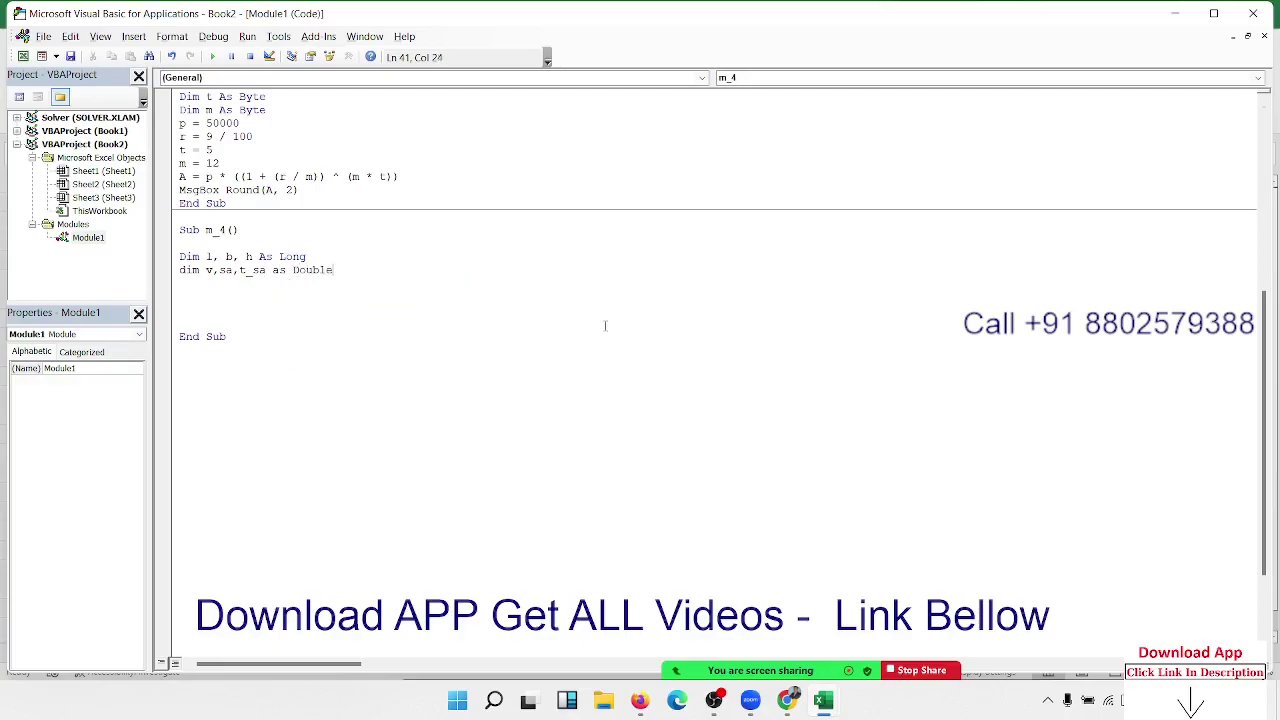
key(Return)
Assign l = 20, b = 10 and h = 7 on separate lines
key(Return)
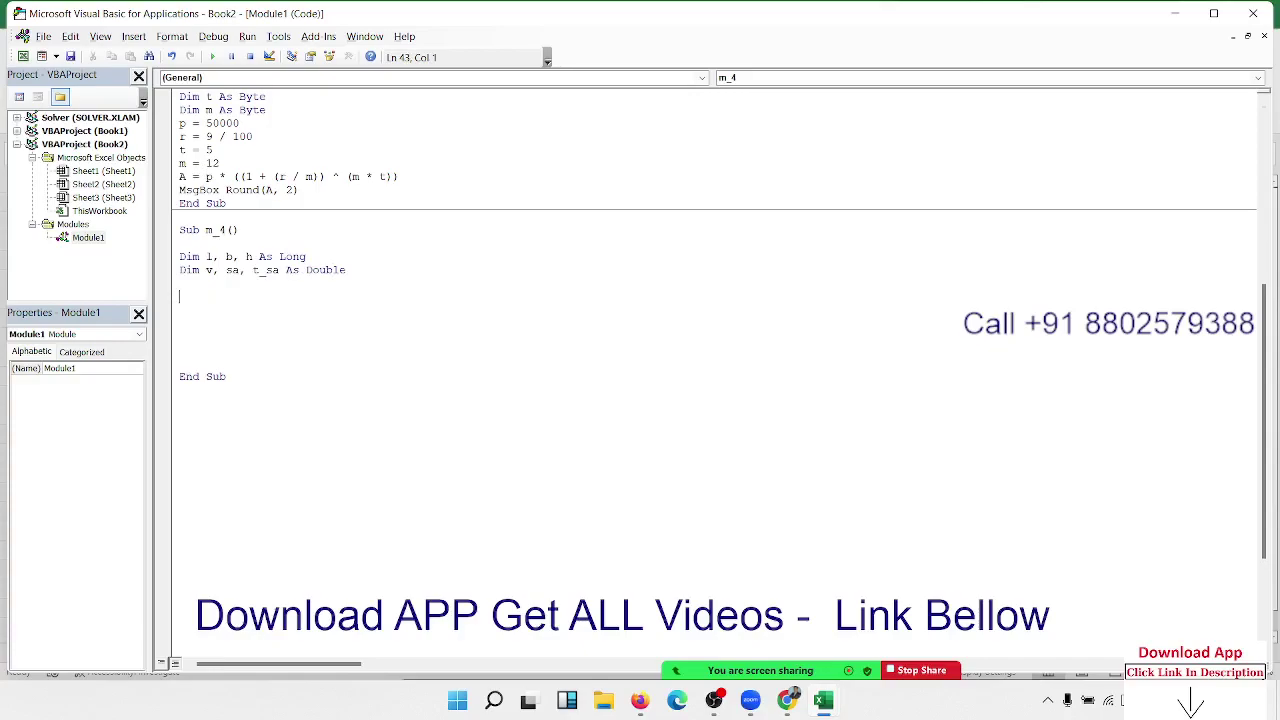
text(l = )
text(20)
key(Return)
text(b )
text(= 10)
key(Return)
text(h = 7)
key(Return)
key(Return)
drag(190, 325, 178, 305)
Add the volume formula v = l*b*h below the values
click(216, 349)
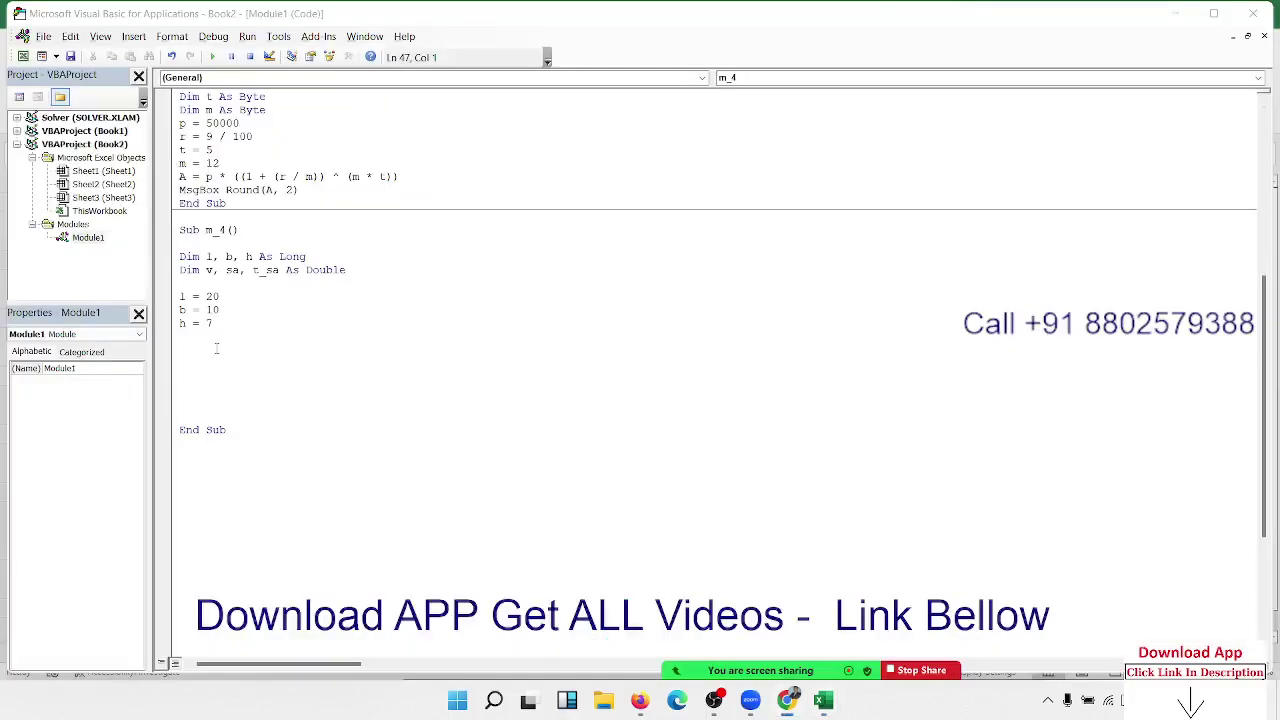
key(alt+Tab)
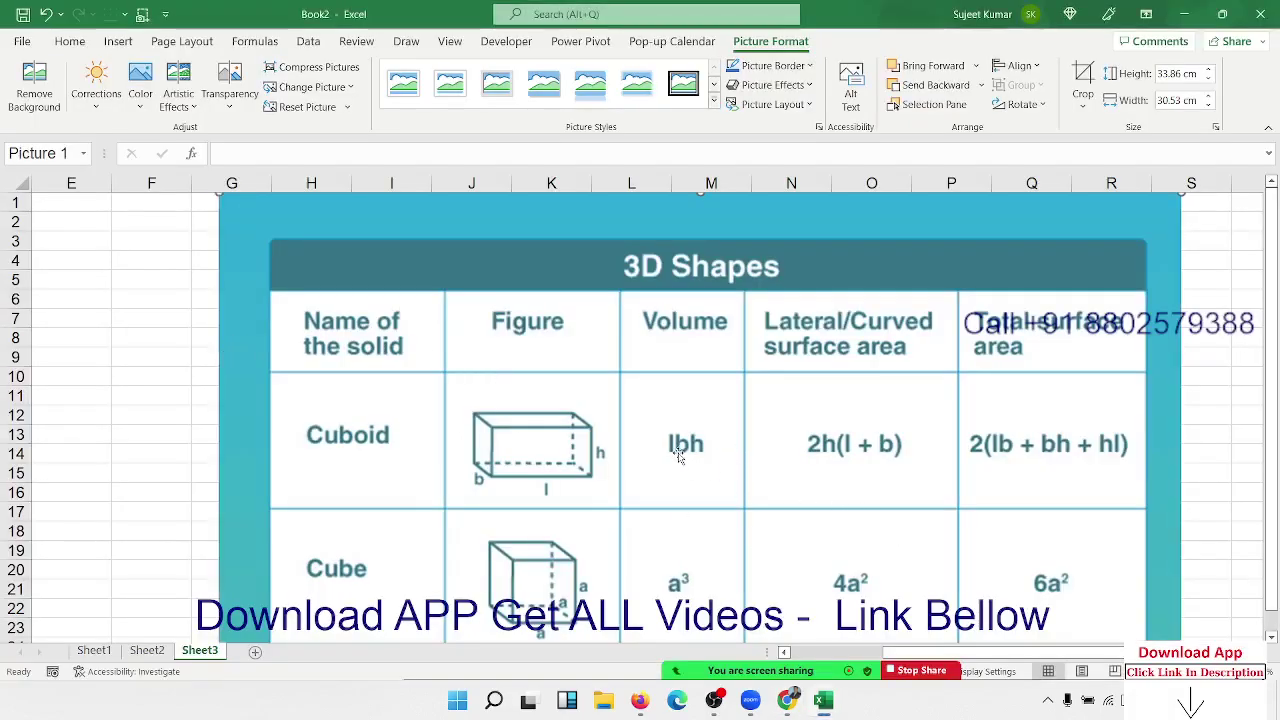
key(alt+Tab)
key(alt+Tab)
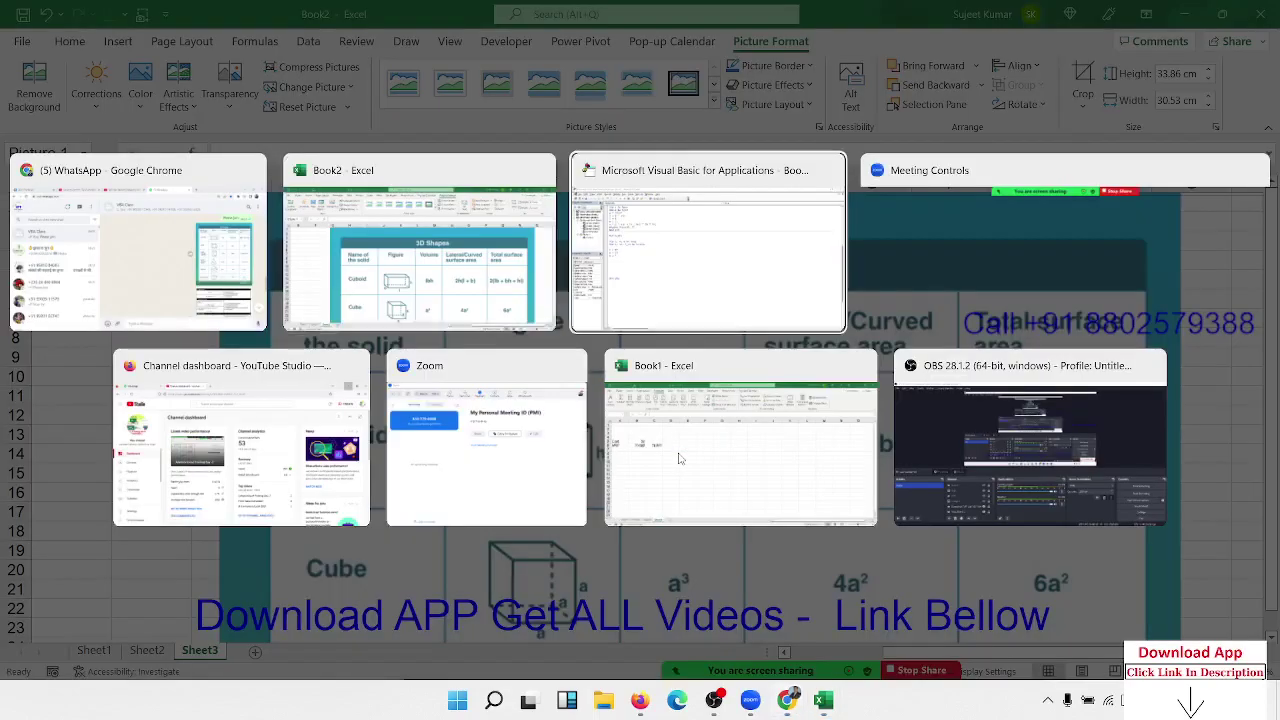
text(dim)
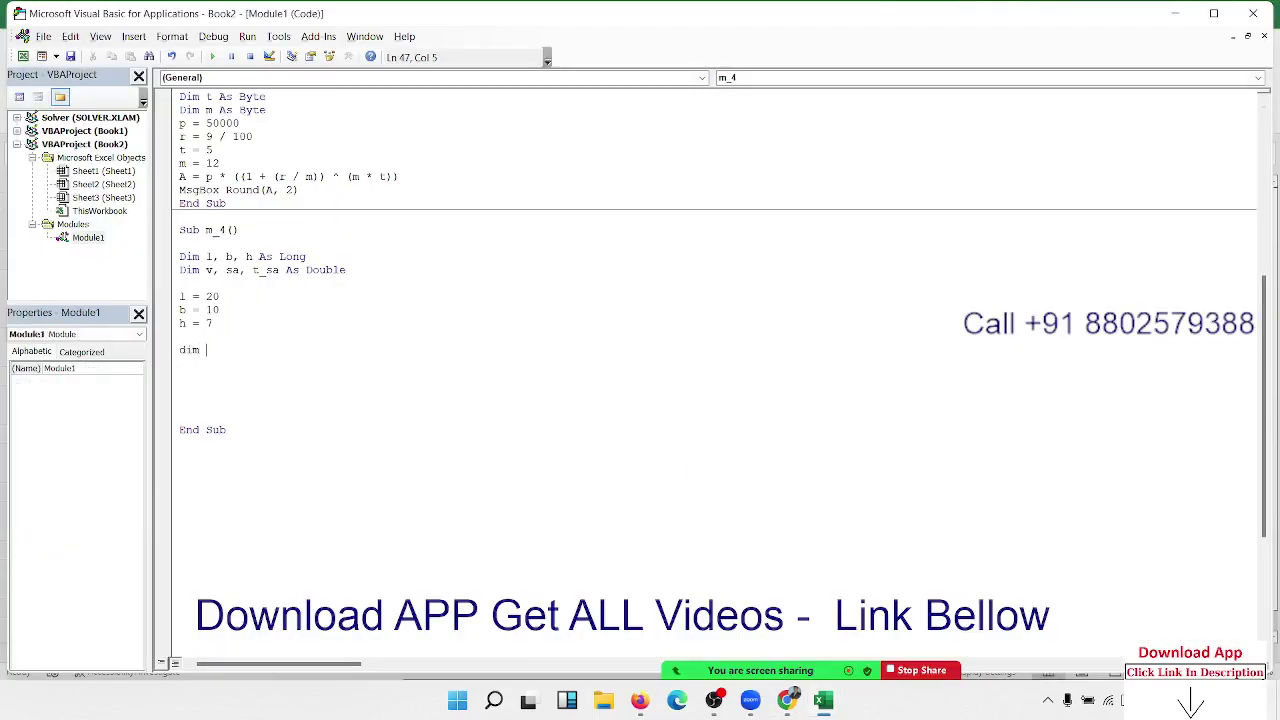
key(BackSpace)
key(BackSpace)
key(BackSpace)
key(BackSpace)
text(v=)
text(l*)
text(b*)
key(Return)
Add the lateral surface area formula sa = 2*h*(l+b)
text(s)
text(a=)
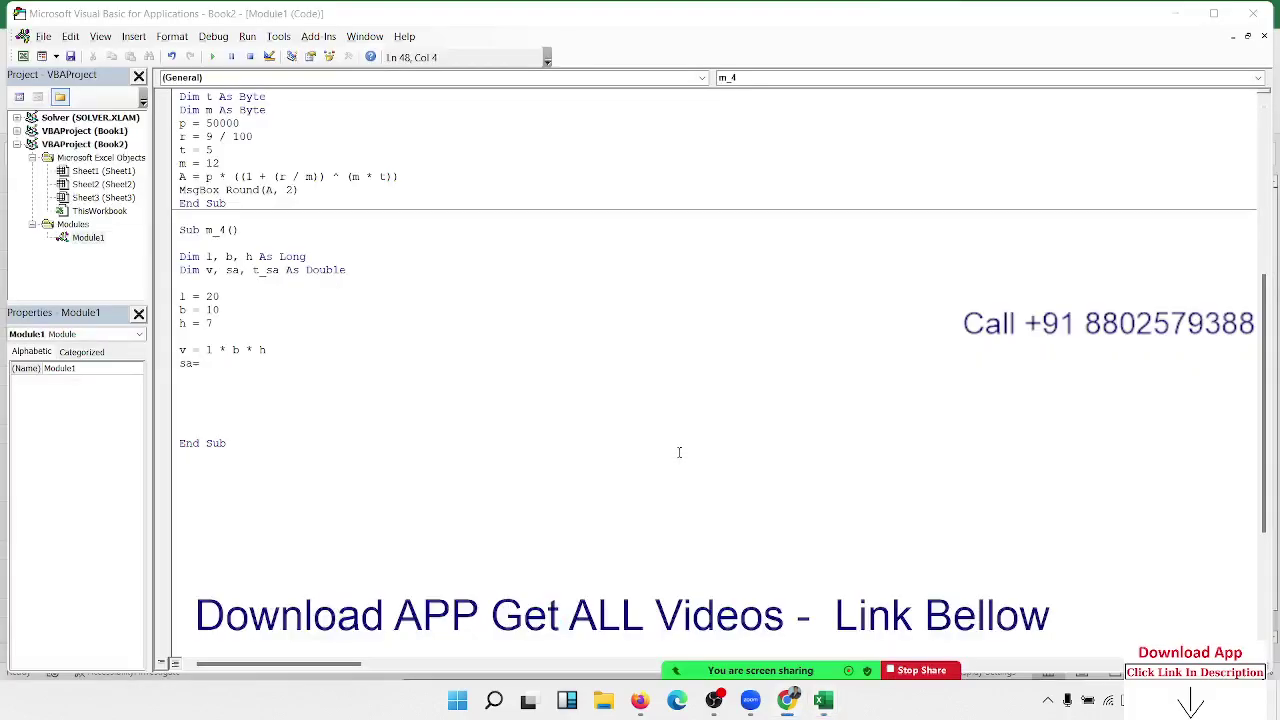
key(alt+Tab)
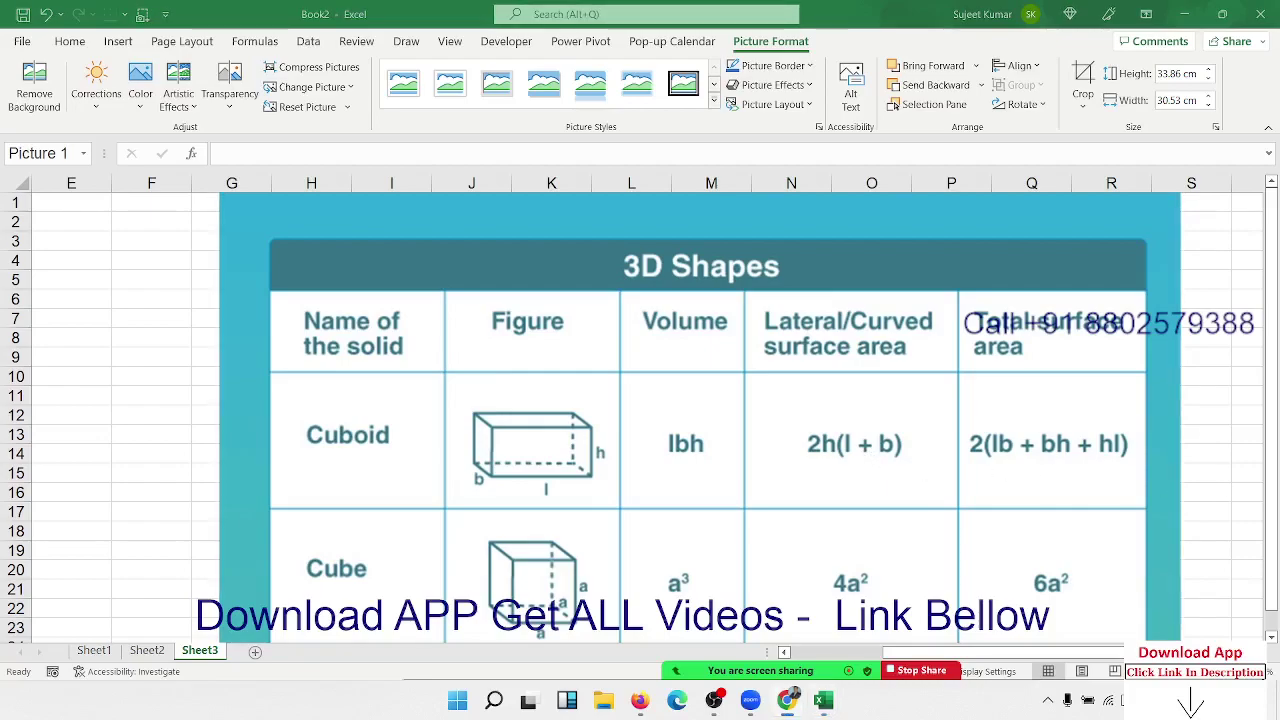
key(alt+Tab)
key(alt+Tab)
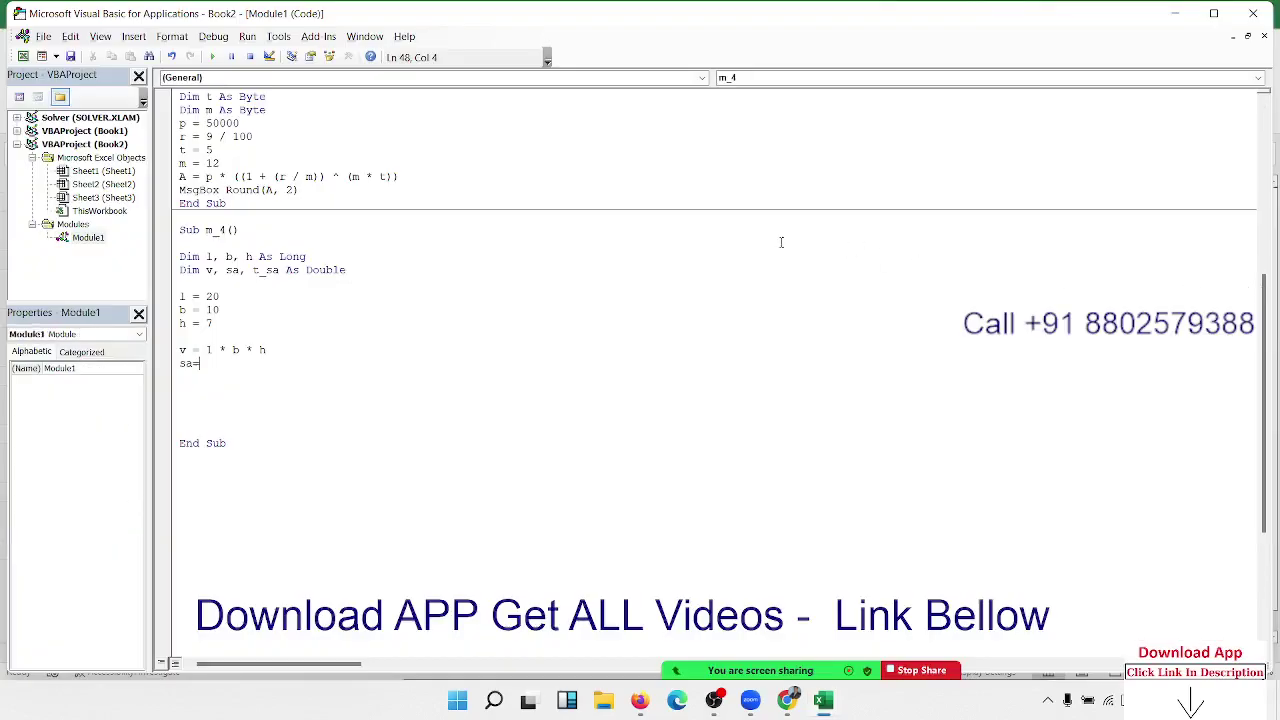
text(2*()
text(l+b)
text())
click(287, 414)
click(216, 363)
text(*)
text(h)
click(207, 395)
Add the total surface area formula t_sa = 2*((l*b)+(b*h)+(h*l))
click(186, 378)
text(t_sa)
text(=2)
text(*)
text(()
text(()
text(l*b)
text()+)
text((b)
text(*h)
text()+)
text((h)
text(l)
key(BackSpace)
text(*l)
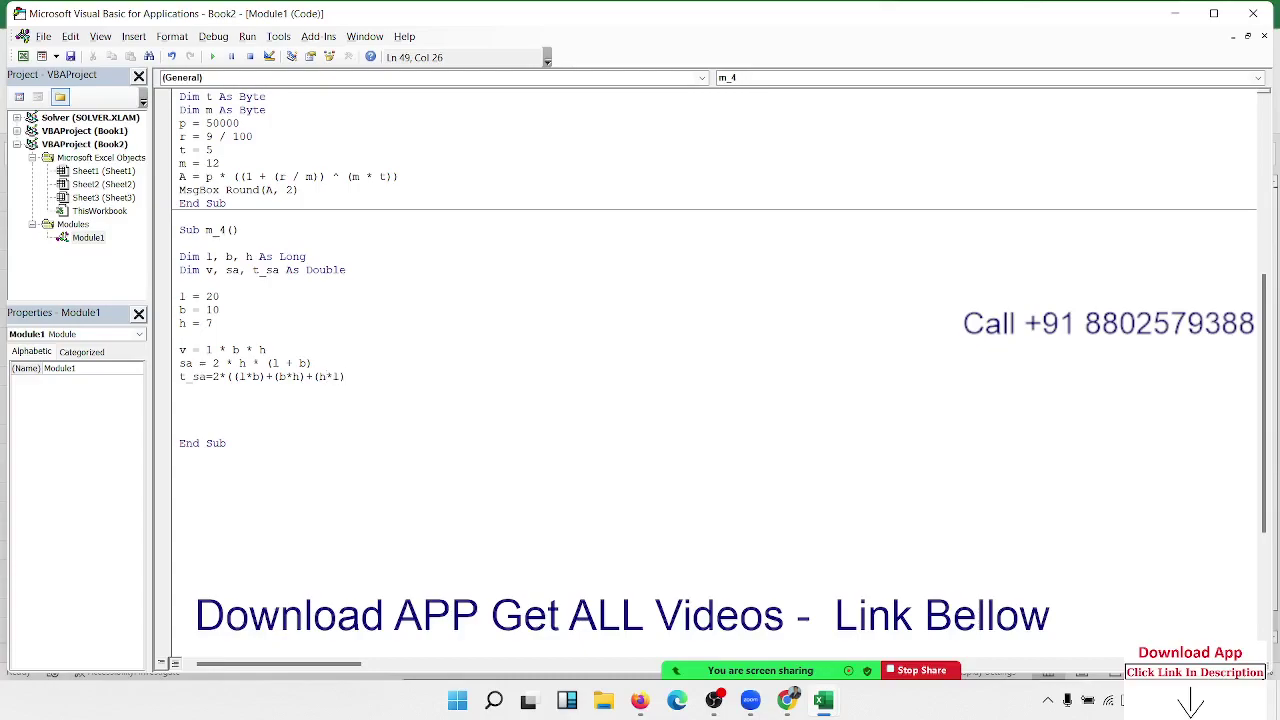
key(Return)
key(Return)
key(Return)
Type a MsgBox line joining "v=" with v, "SA=" with sa, and "T SA" with t_sa
text(msg)
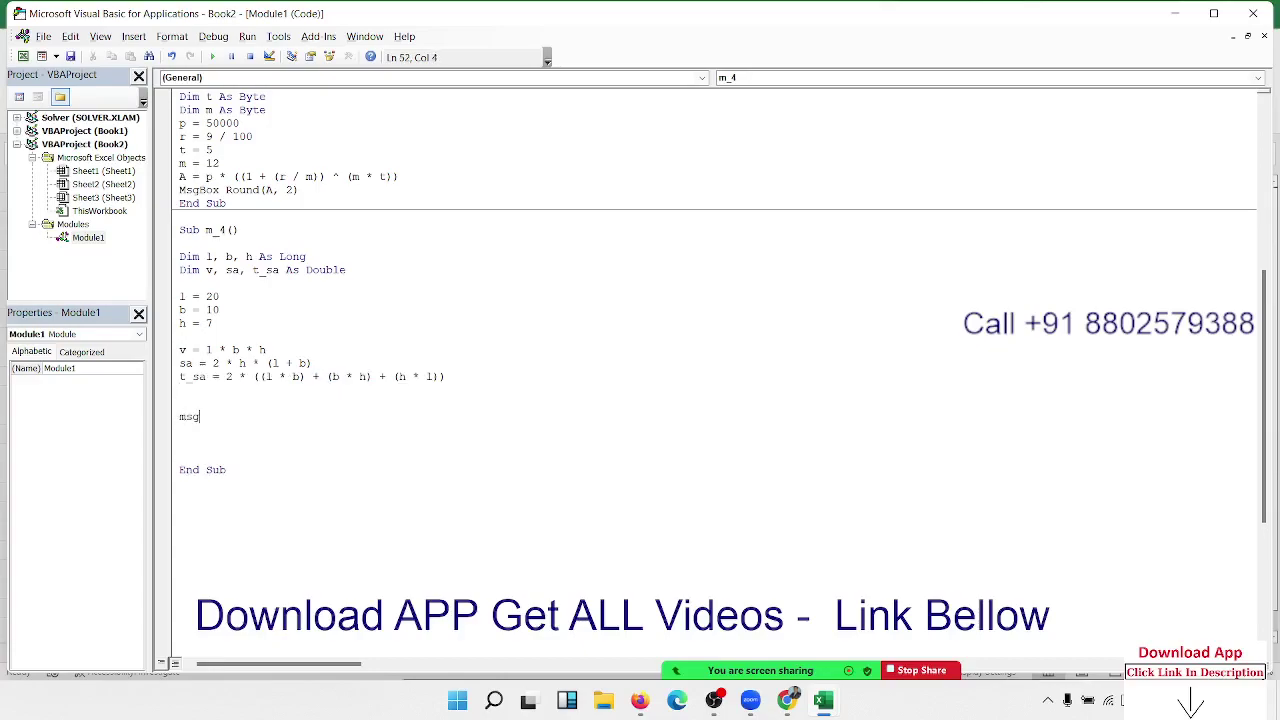
text(box )
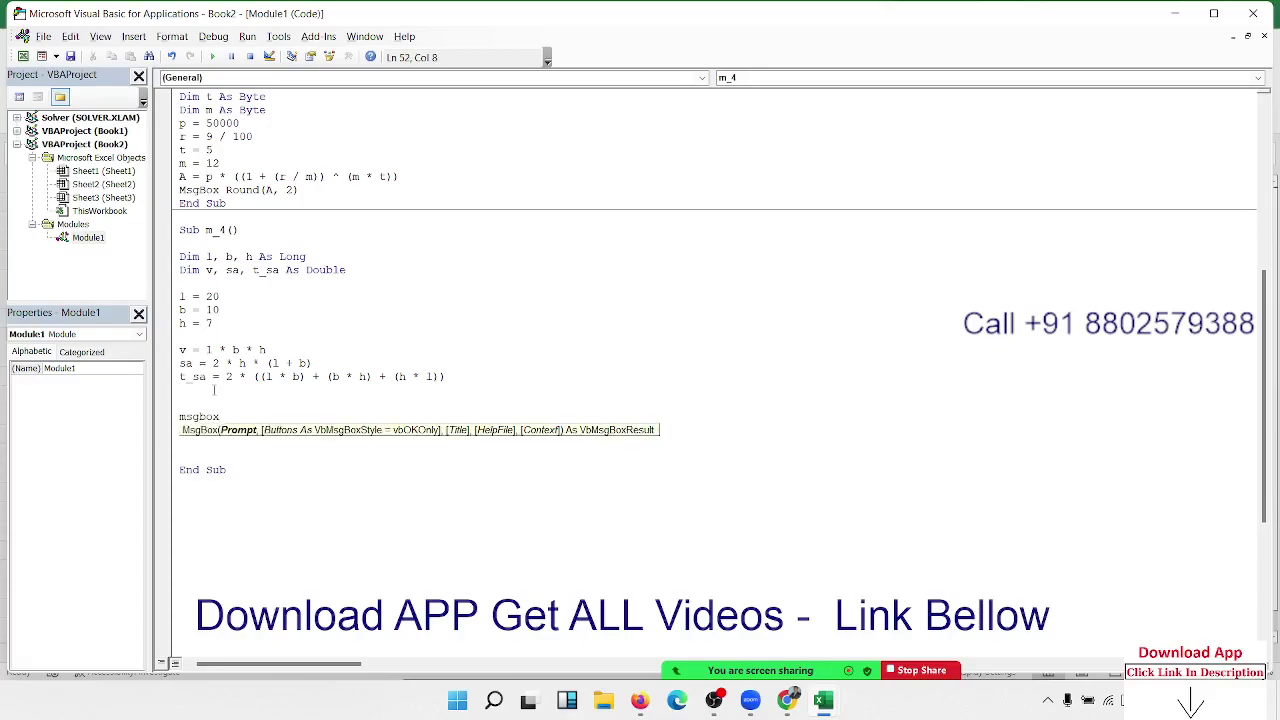
text("v)
text(=)
text(" )
text(&)
text(v)
text(&)
text(,)
text(vb)
key(BackSpace)
key(BackSpace)
text(SA)
text(=")
text(&sa)
text(&")
key(BackSpace)
text(, )
text(R)
key(BackSpace)
text(T )
text(SA)
text(")
text(()
text(t_sa)
key(Left)
key(Left)
key(BackSpace)
text(&)
click(213, 390)
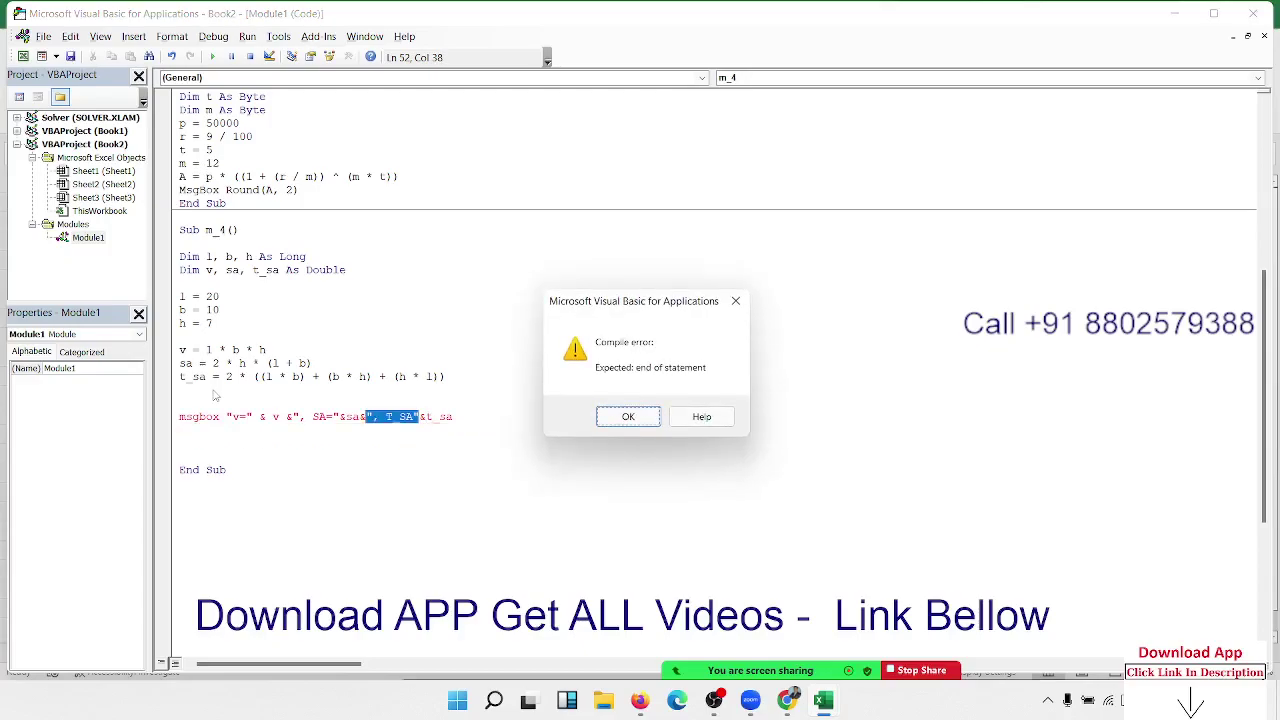
Dismiss the compile errors and space out the & operators until the MsgBox line is accepted
key(Escape)
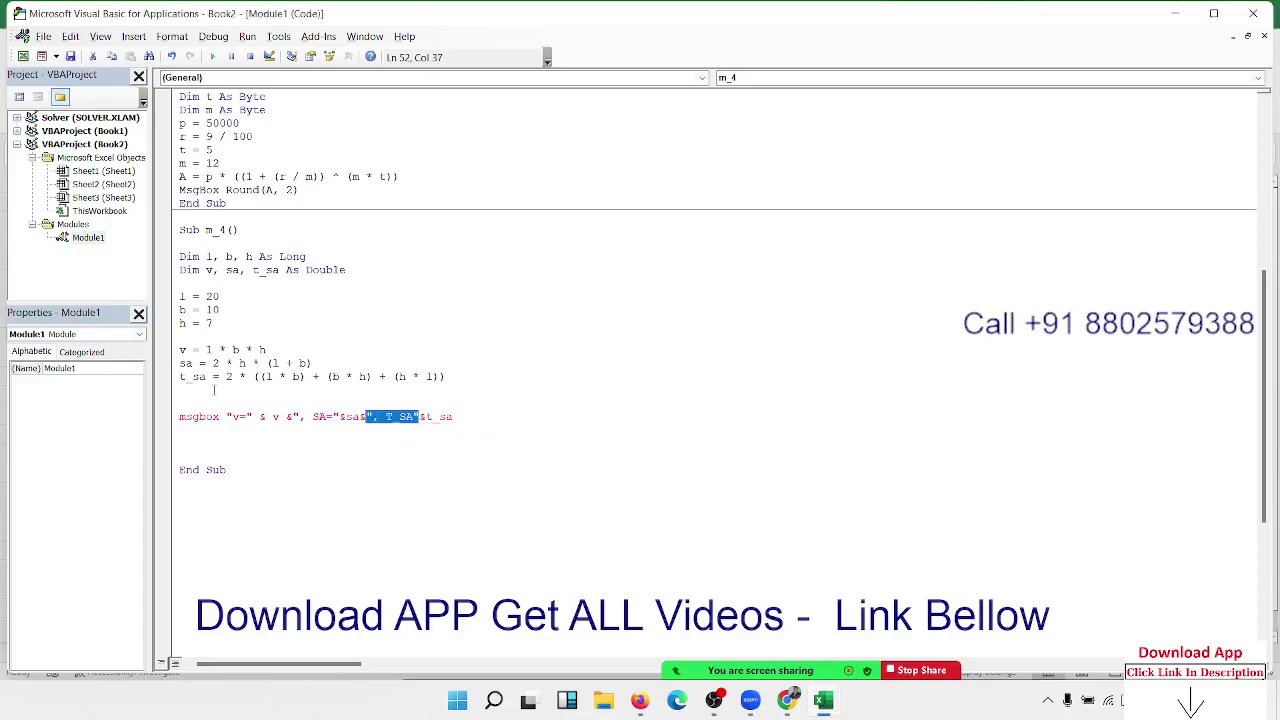
key(Left)
click(213, 390)
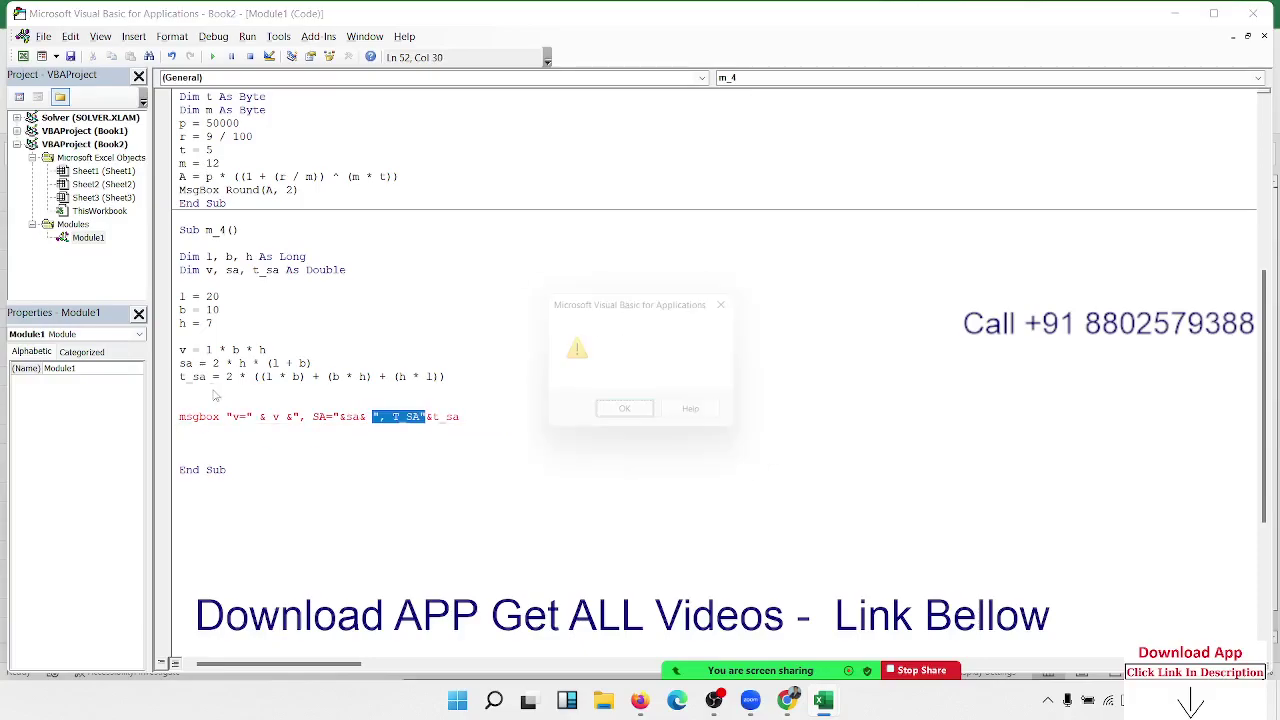
key(Return)
key(Down)
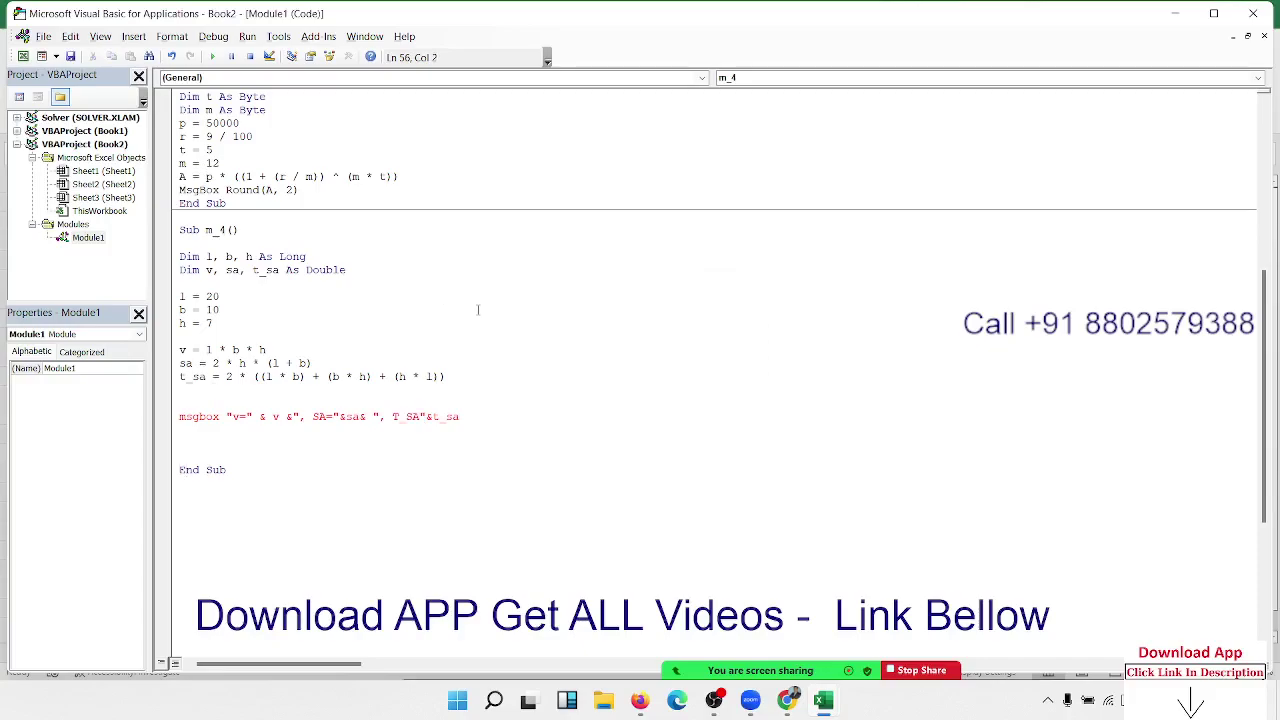
click(431, 416)
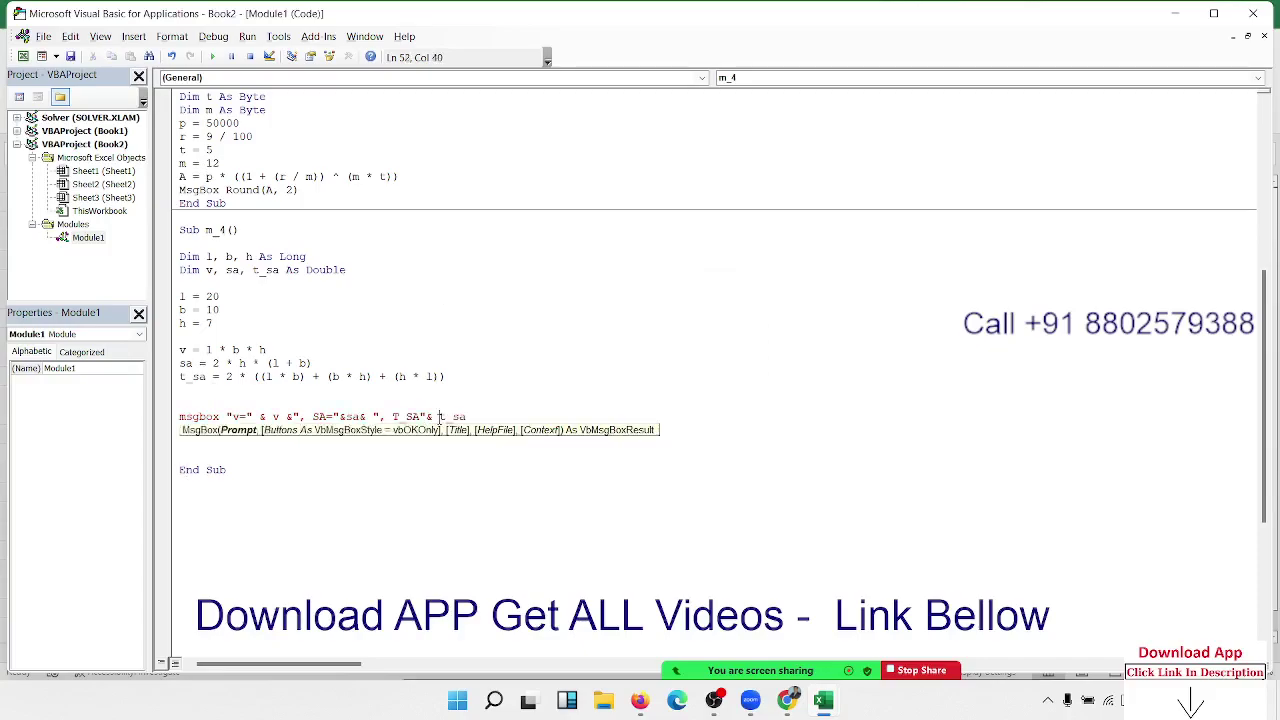
key(Left)
key(Left)
click(395, 468)
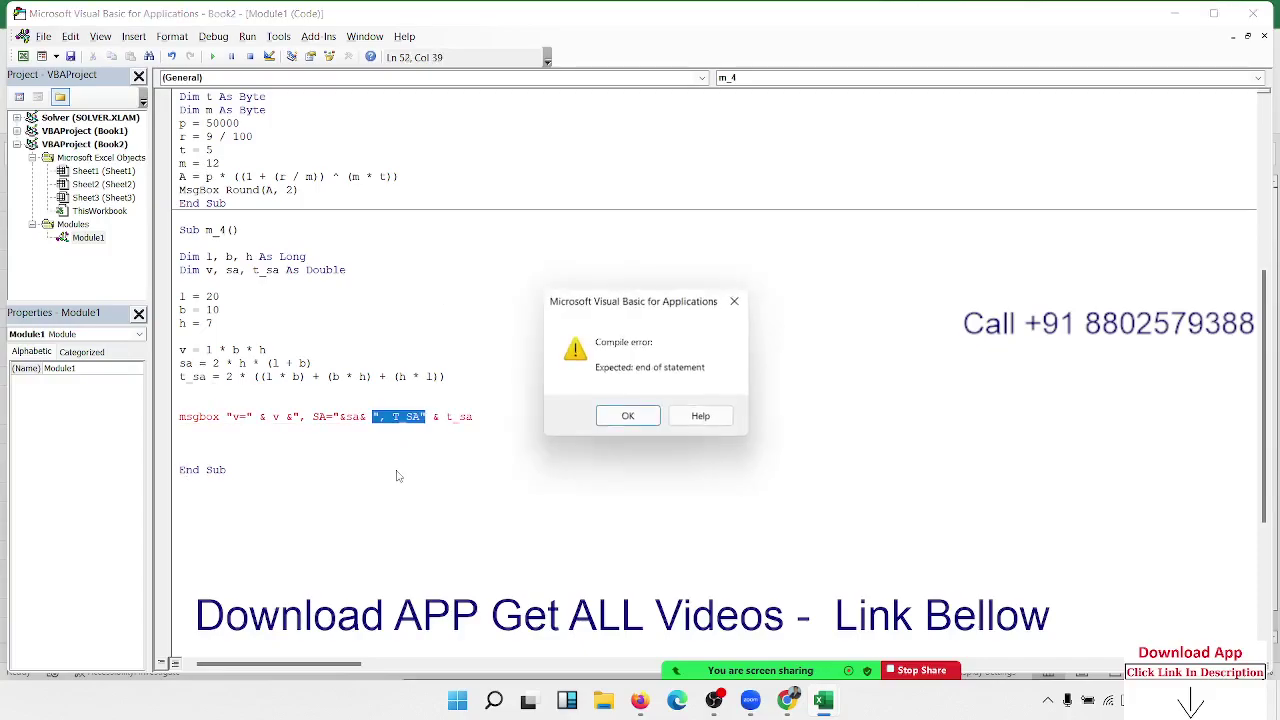
click(648, 420)
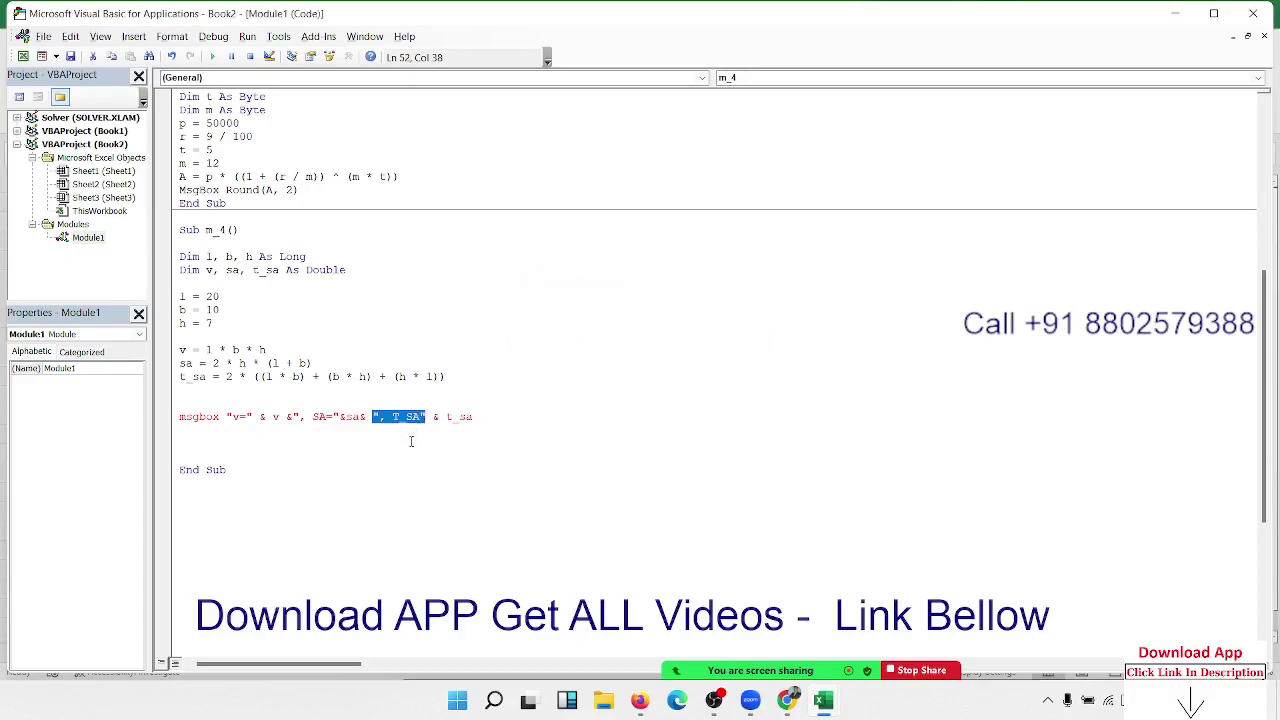
click(360, 420)
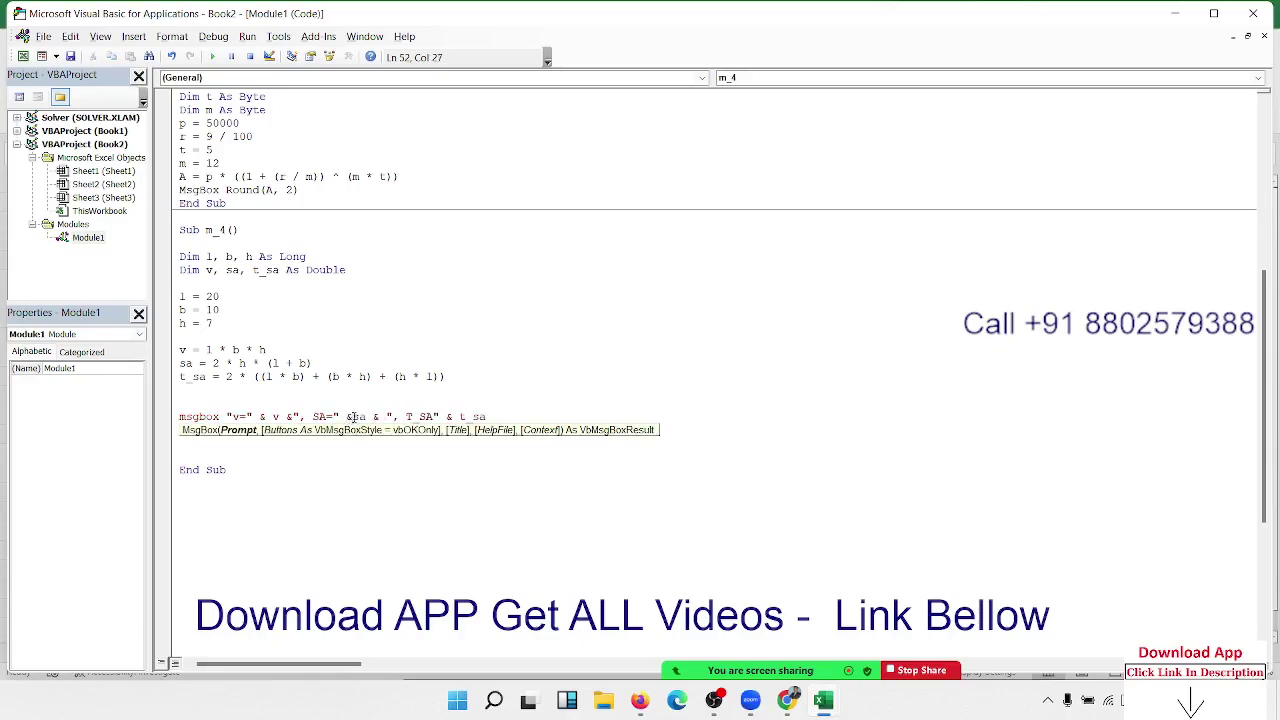
click(349, 493)
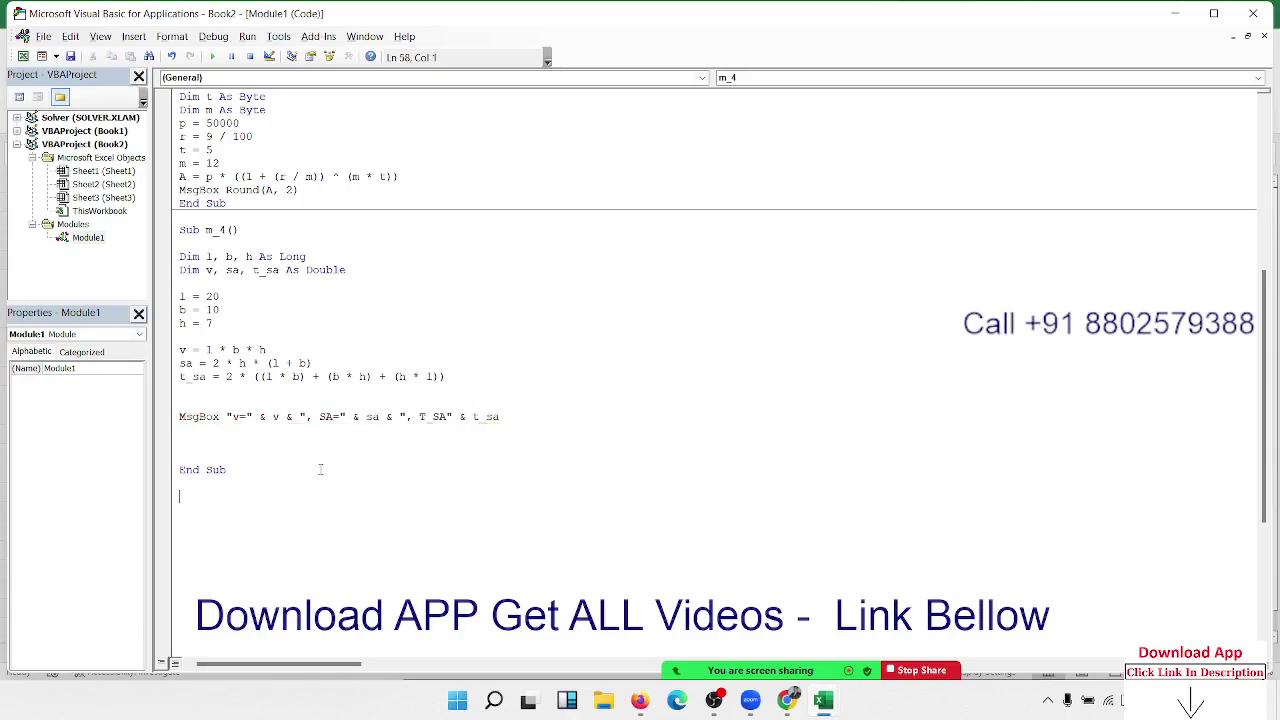
Run m_4, which reports v=1400 and SA=420 in a message box
double_click(216, 418)
click(212, 57)
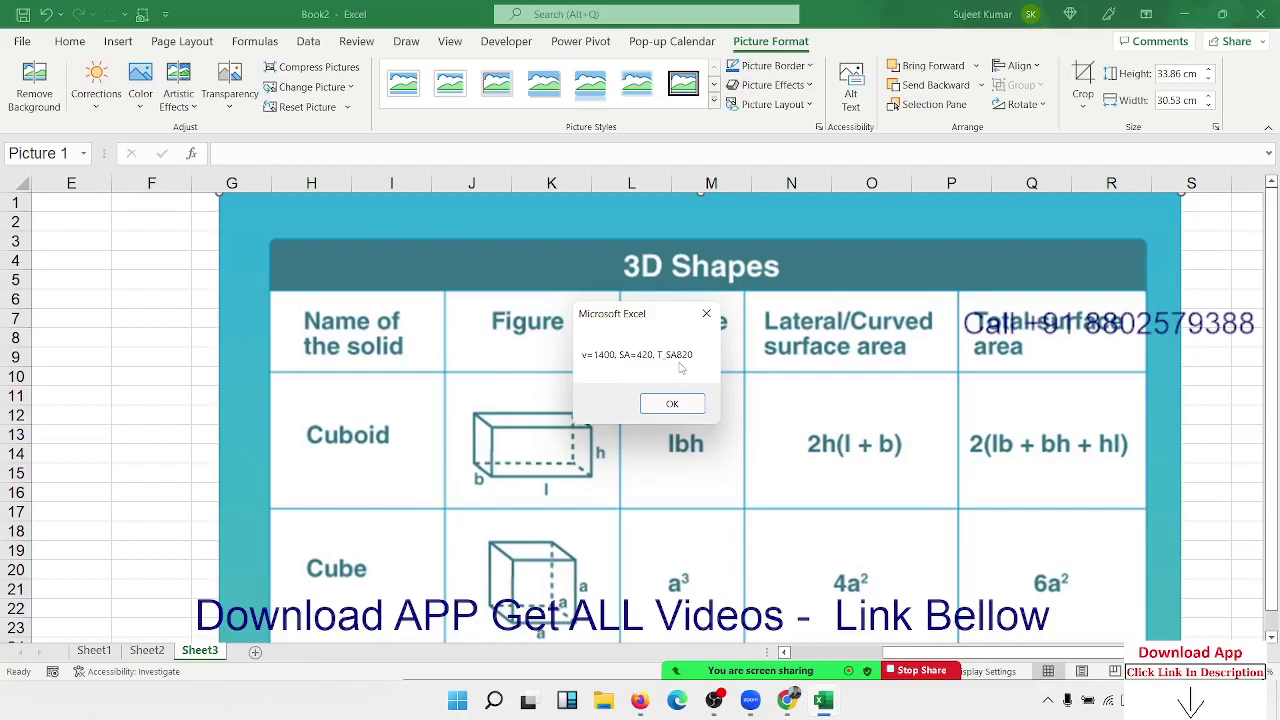
click(674, 403)
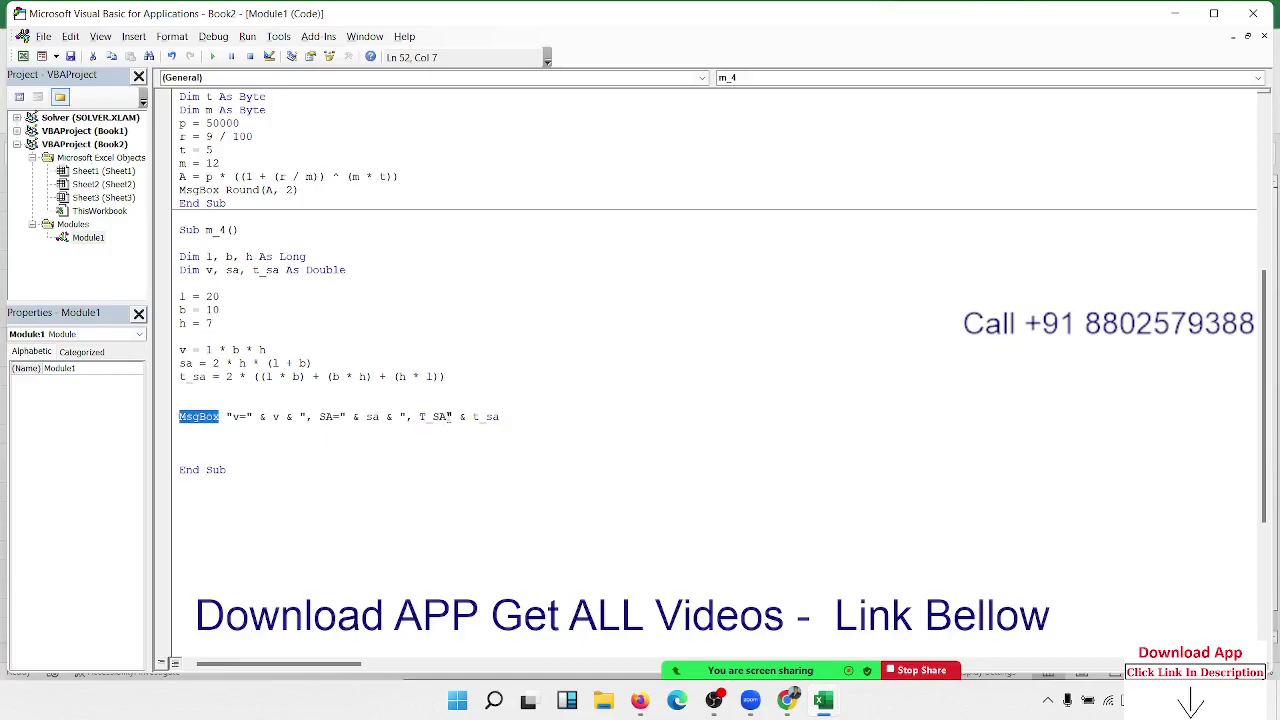
Add an equals sign after the T_SA label in the MsgBox string
click(448, 416)
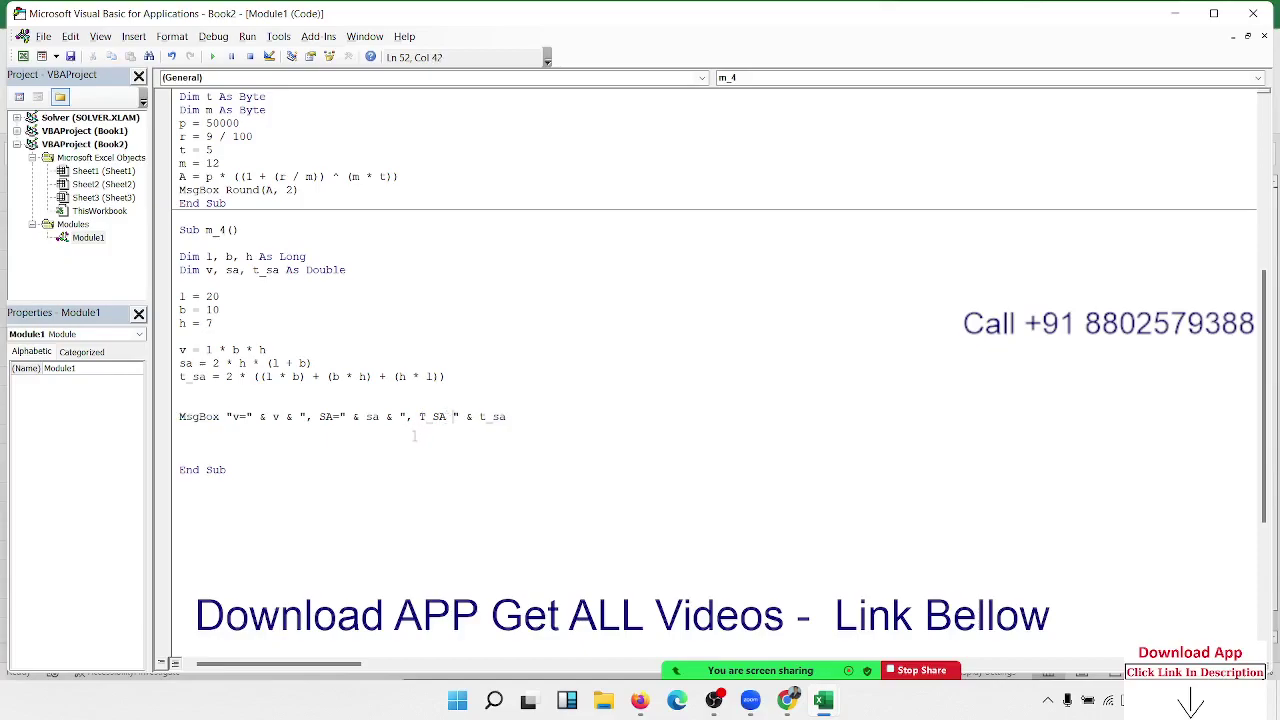
key(BackSpace)
text(=)
click(404, 431)
double_click(281, 418)
click(259, 467)
key(alt+F11)
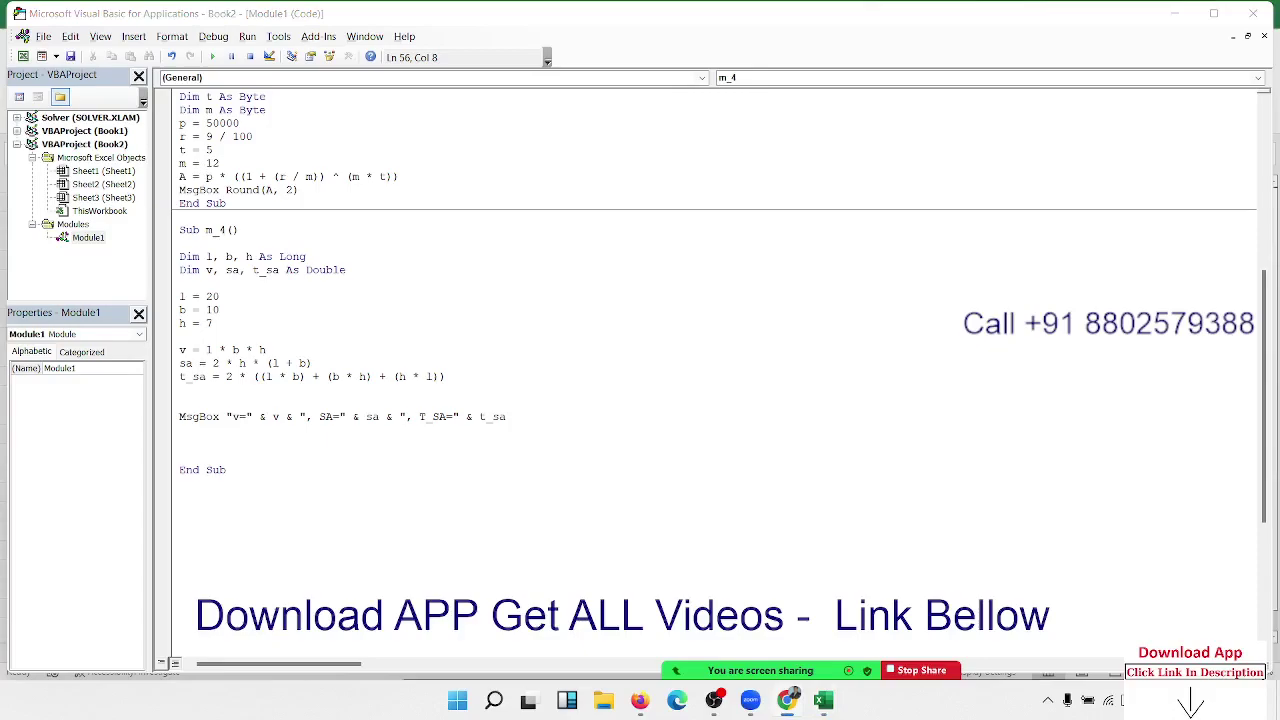